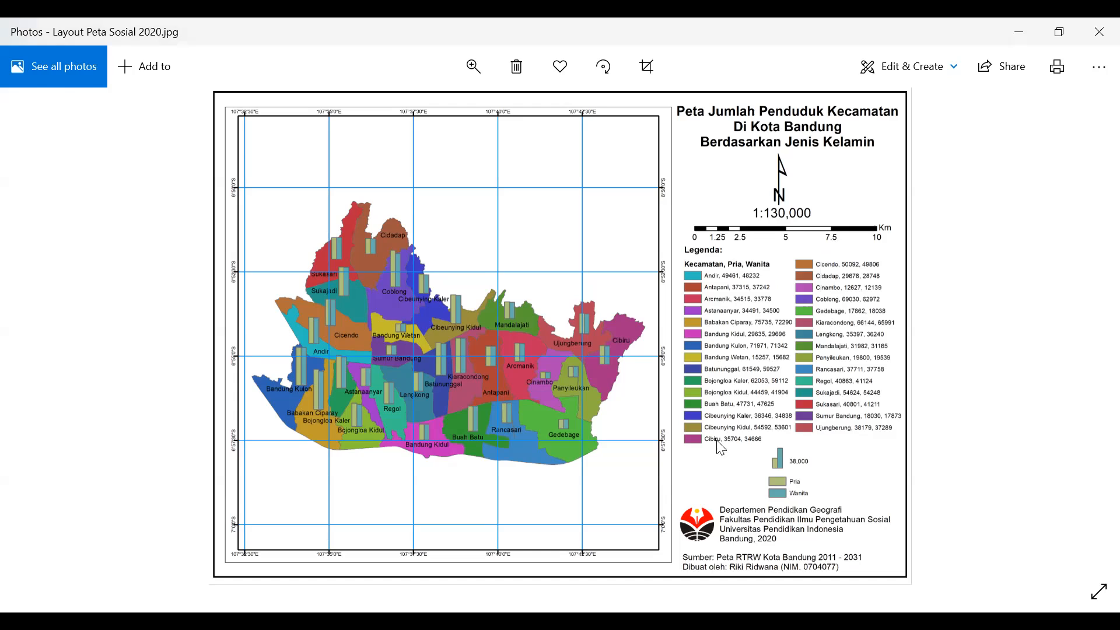
- Add the Layout_Peta_Sosial.shp shapefile from the Layout Peta Sosial folder in File Explorer to the empty ArcMap document
key("alt+Tab")
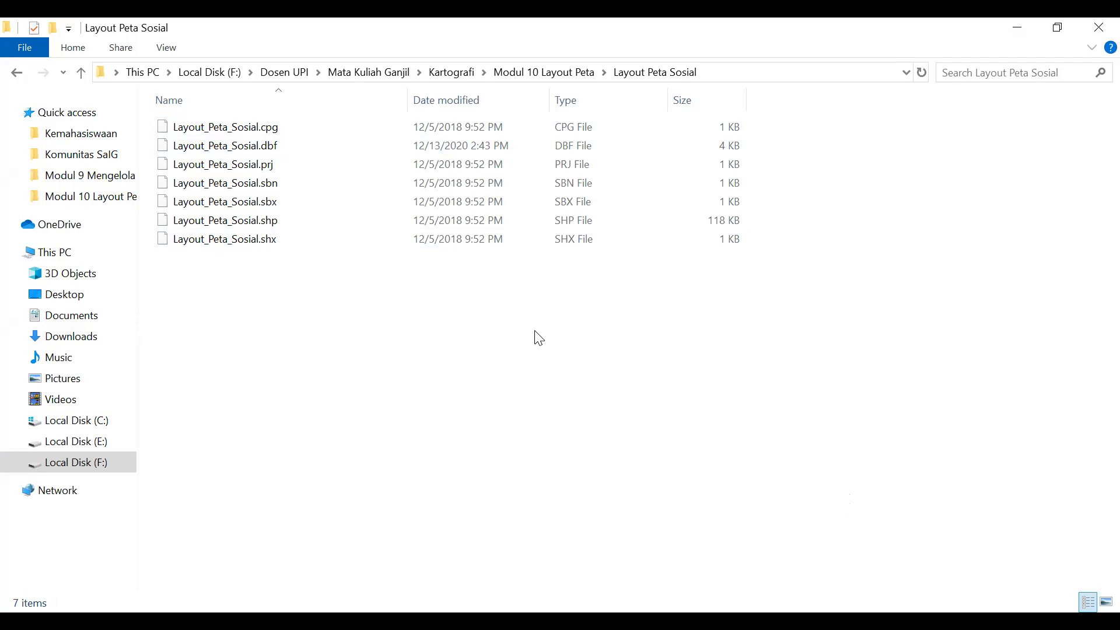
left_click(253, 129)
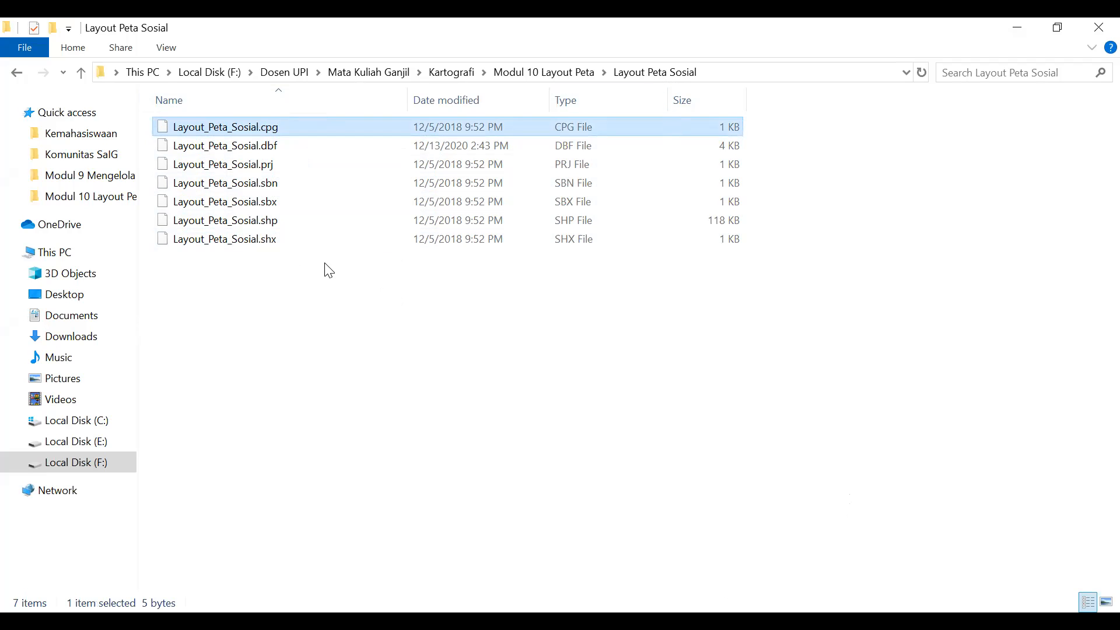
left_click(286, 225)
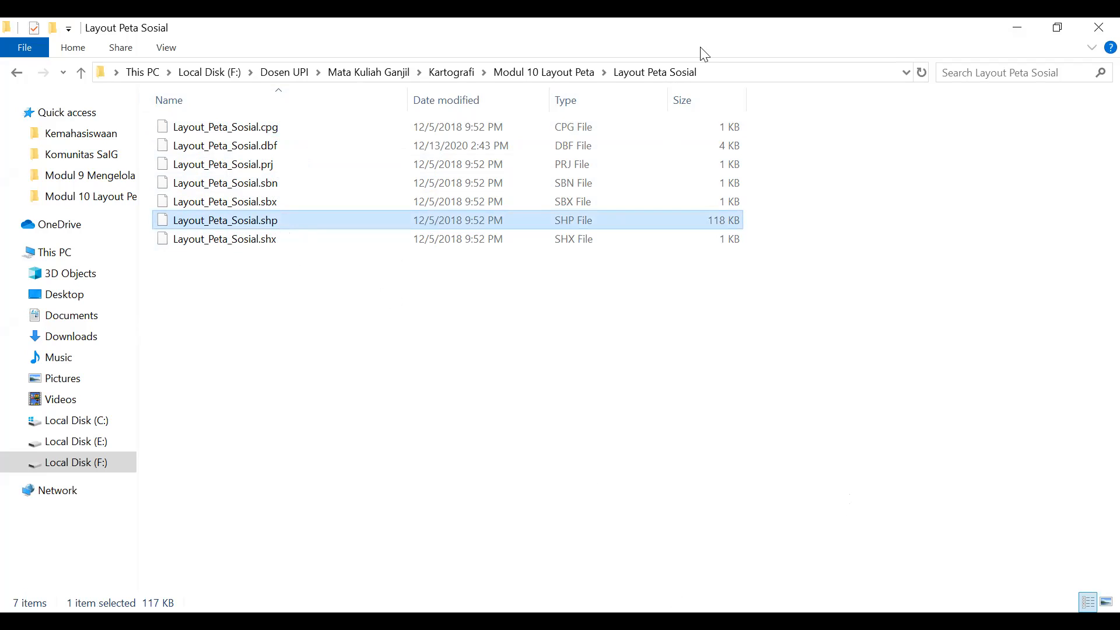
key("alt+Tab")
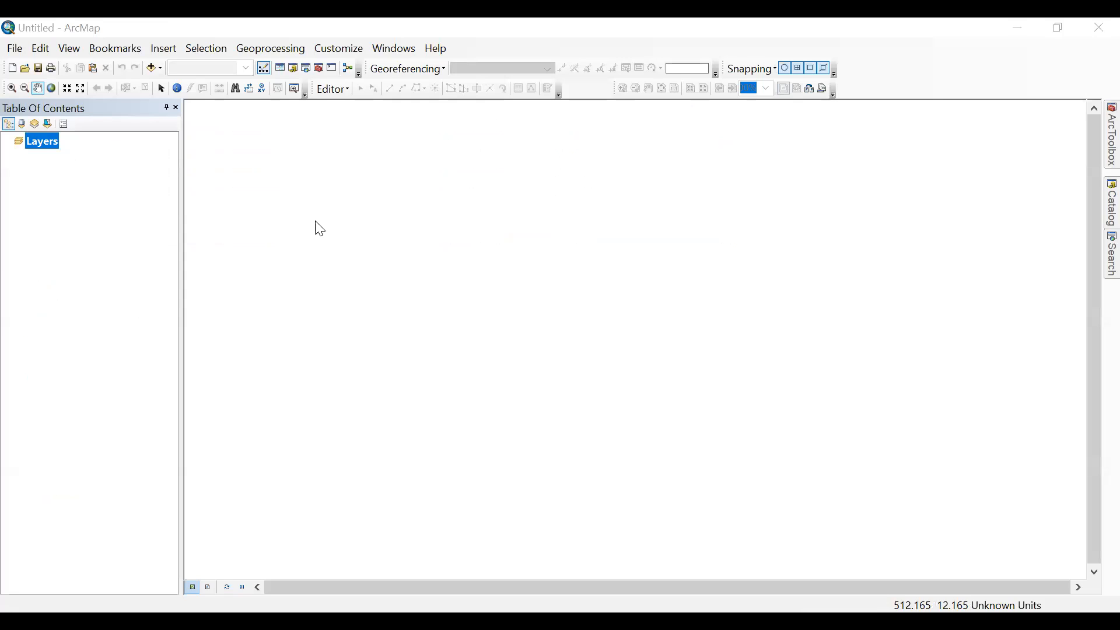
left_click_drag(320, 229, 96, 185)
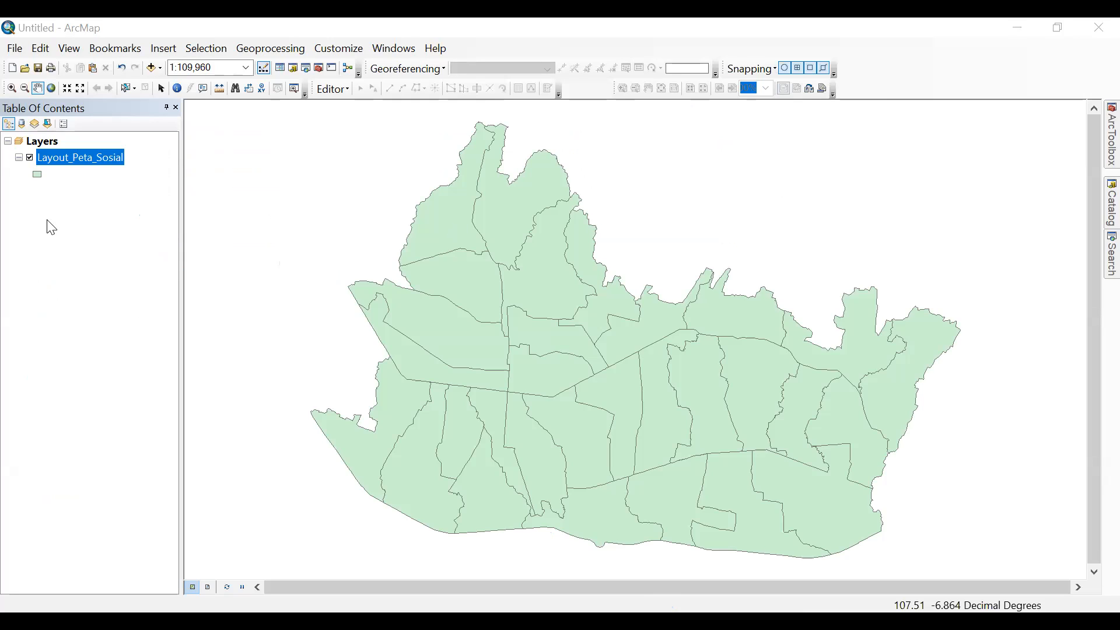
- Check the coordinate system of the Layers data frame against WGS 1984 and close its properties without changes
right_click(36, 142)
left_click(143, 494)
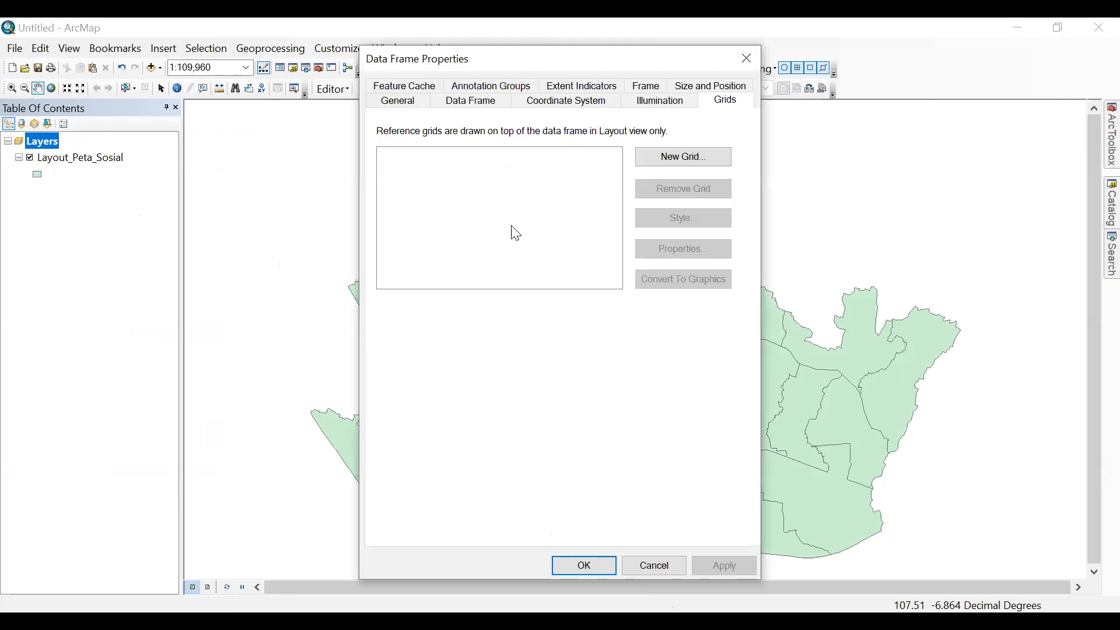
left_click(557, 102)
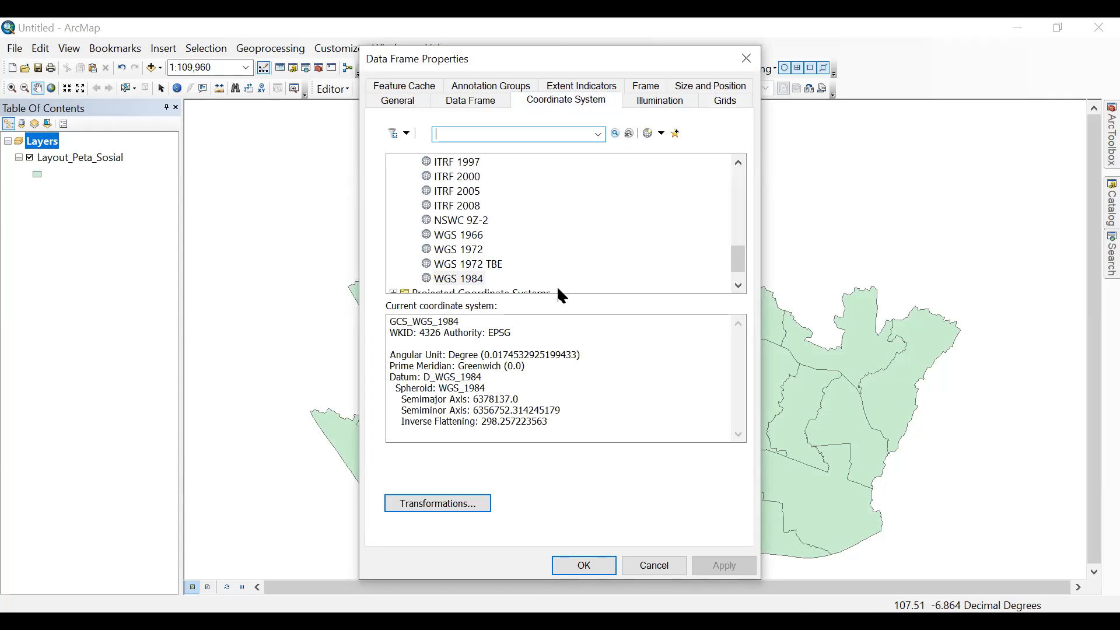
left_click(452, 280)
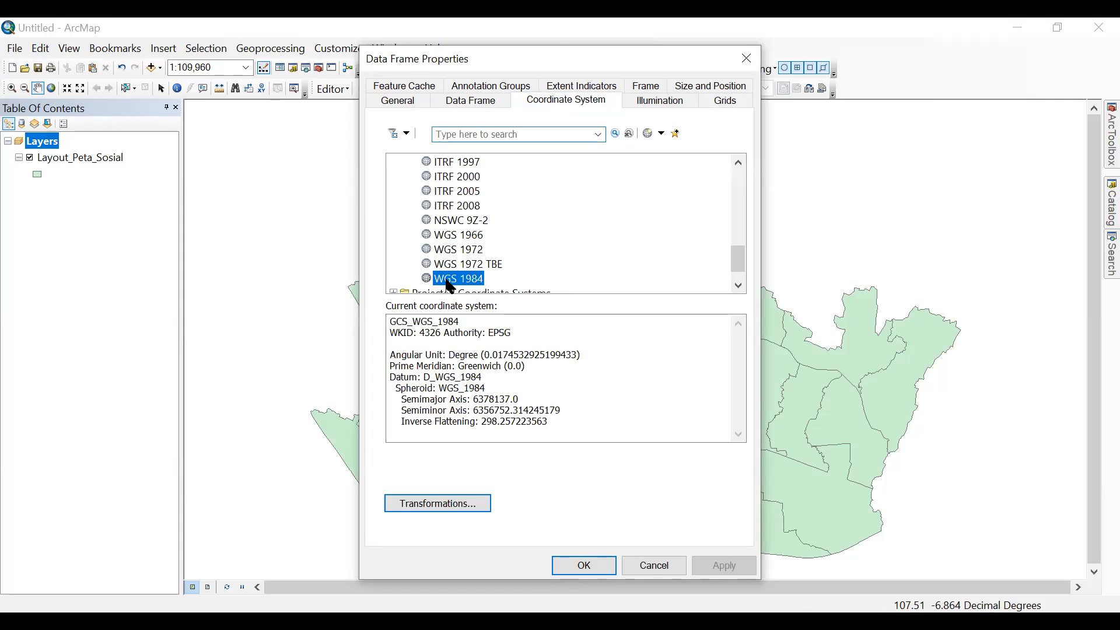
left_click(654, 566)
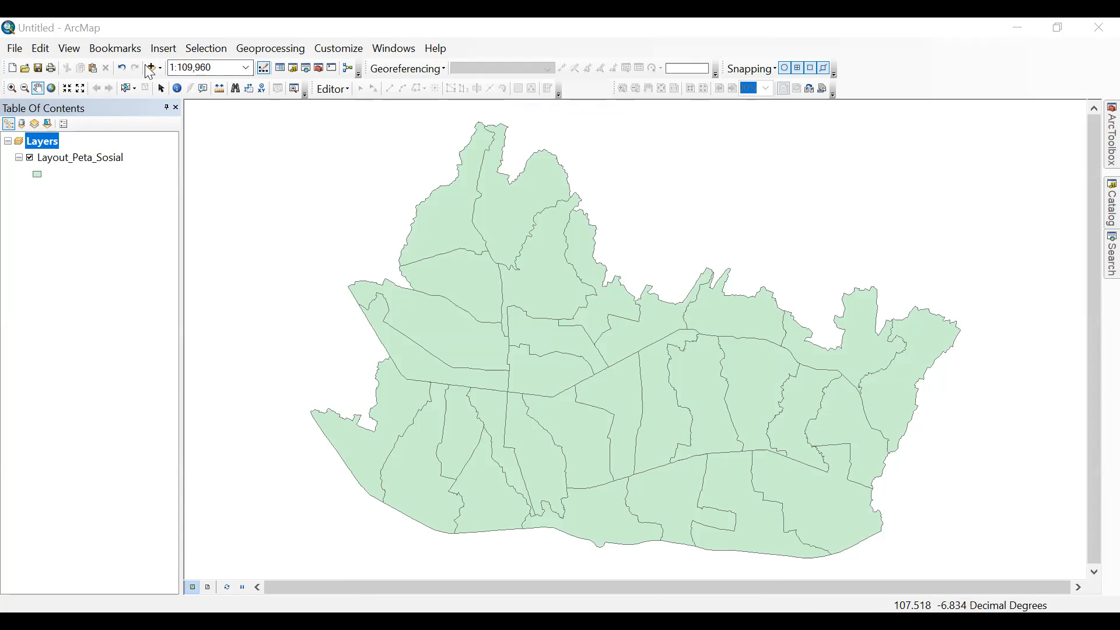
- Switch to layout view and set the page to A4 paper in landscape orientation
left_click(69, 50)
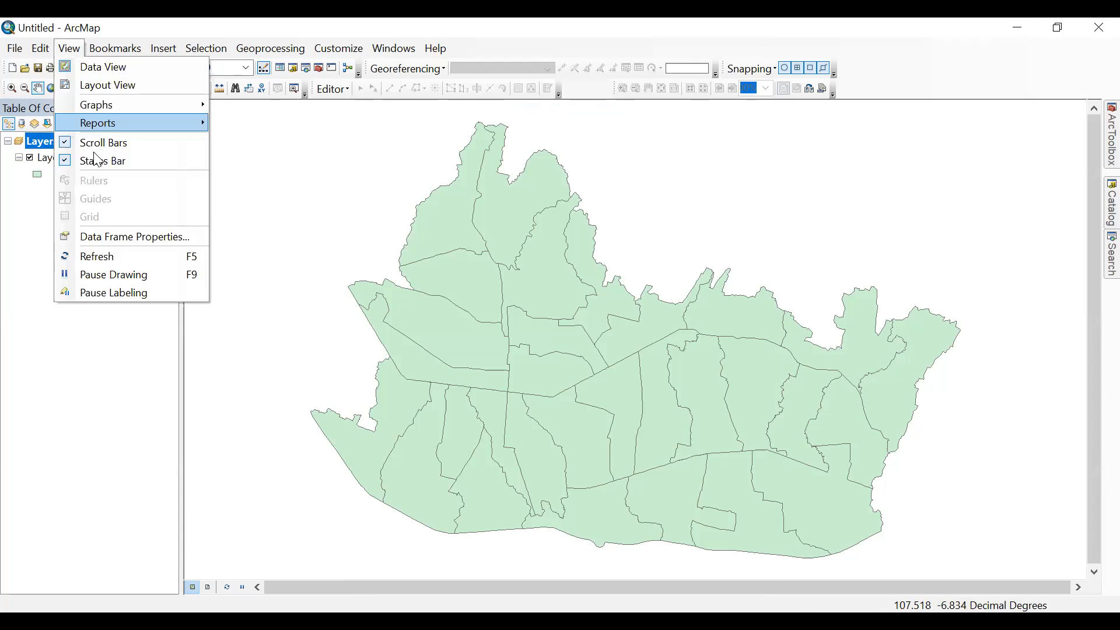
left_click(91, 85)
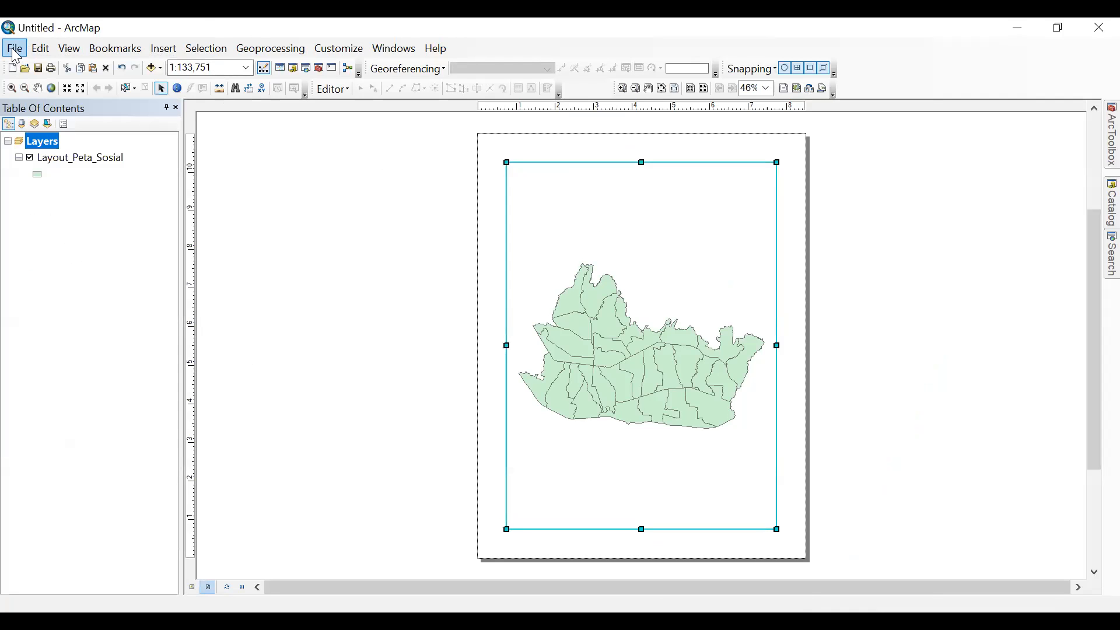
left_click(14, 48)
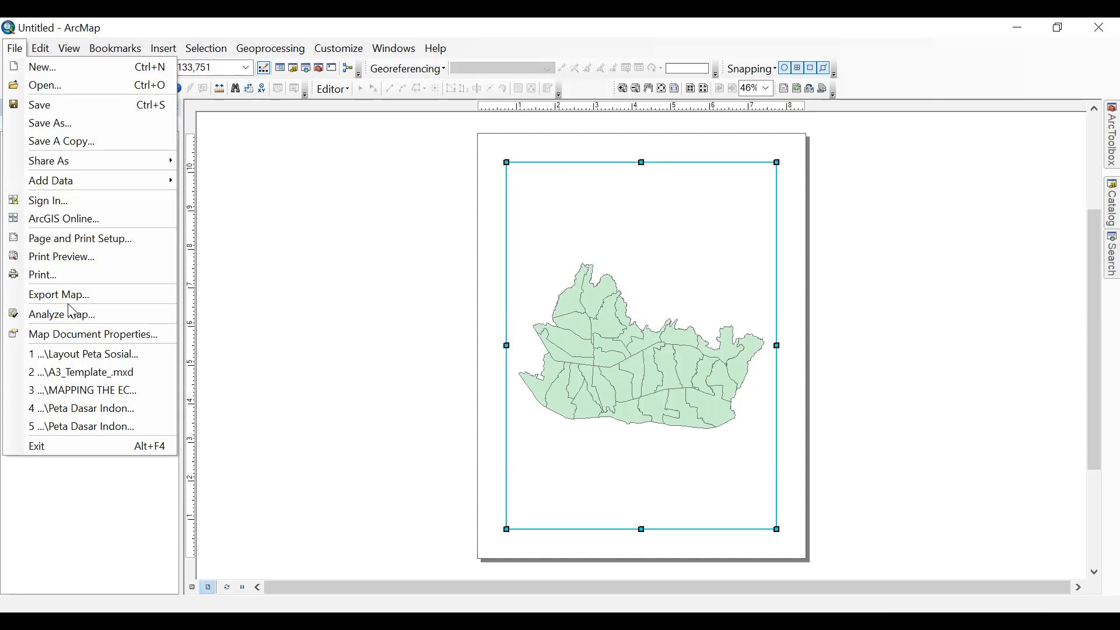
left_click(65, 239)
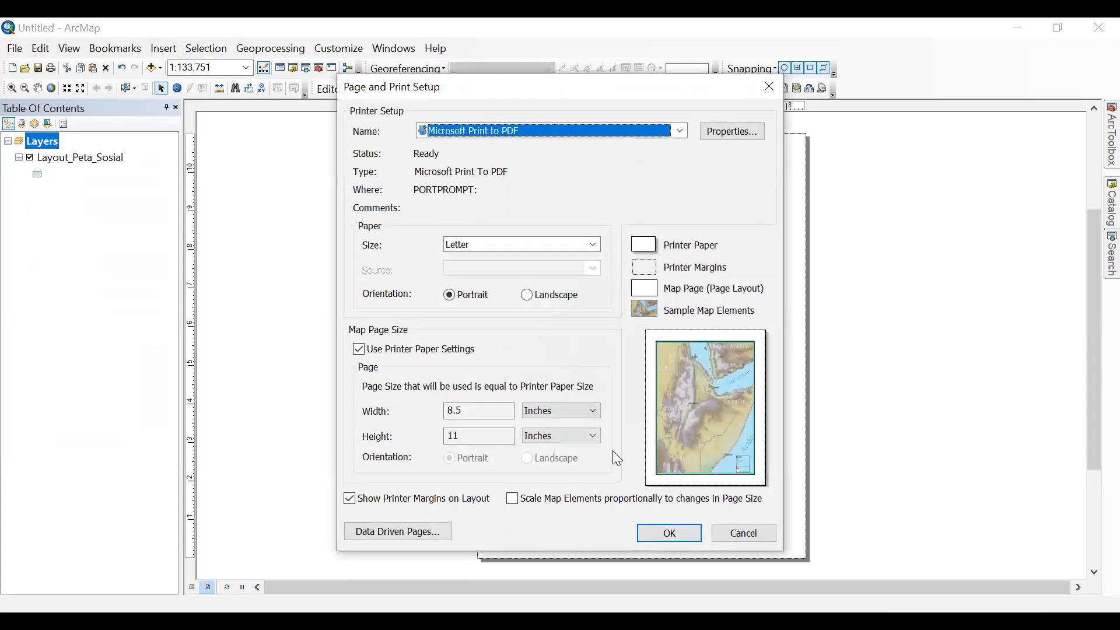
left_click(593, 245)
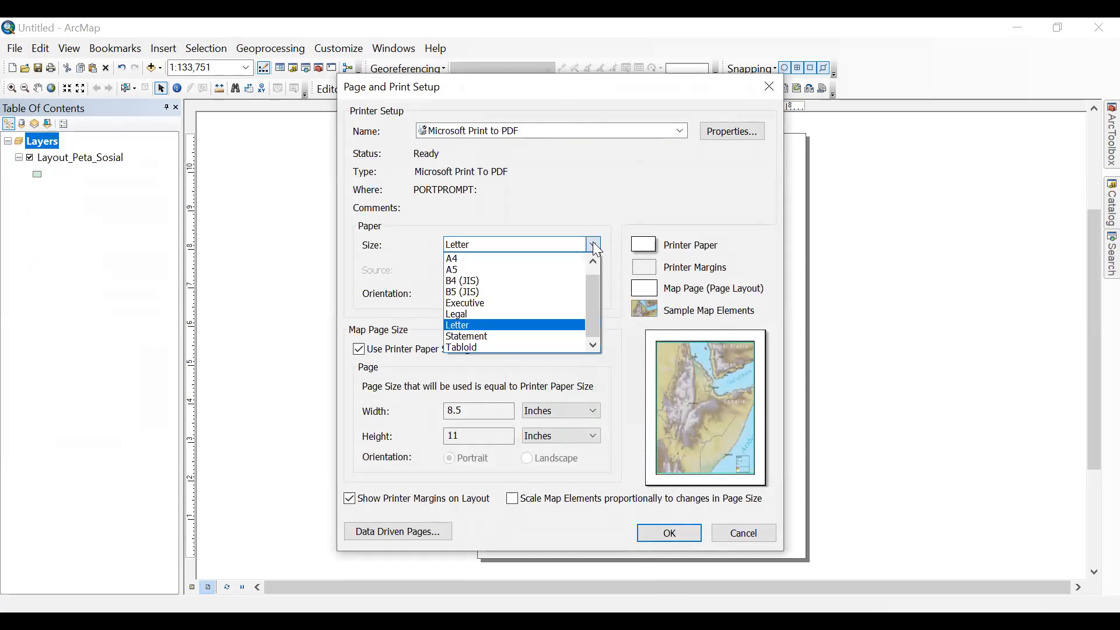
left_click(543, 261)
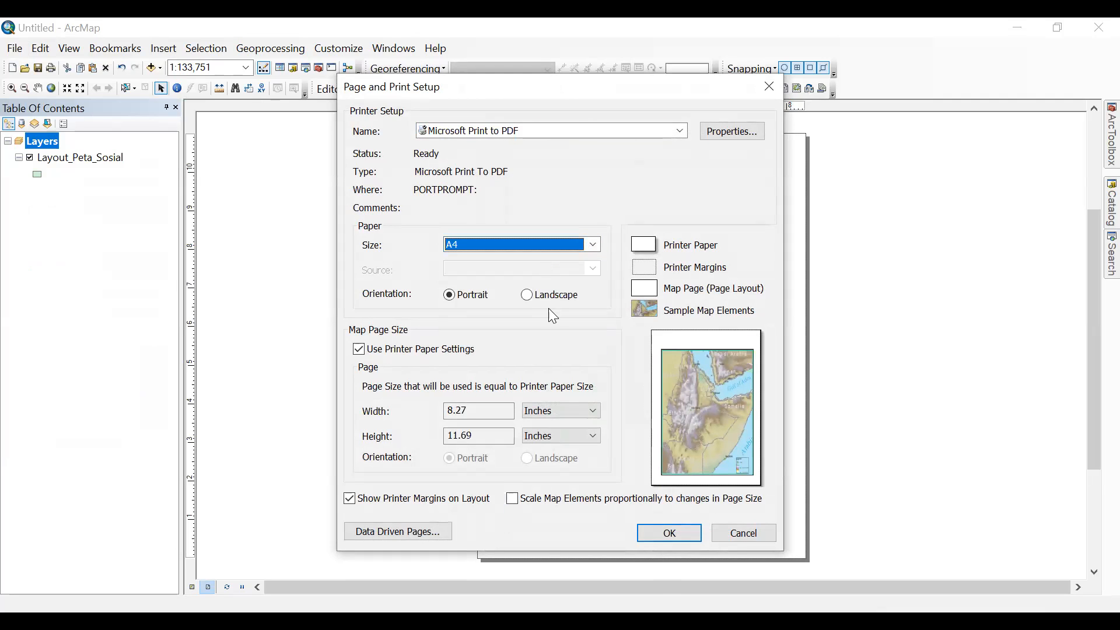
left_click(532, 295)
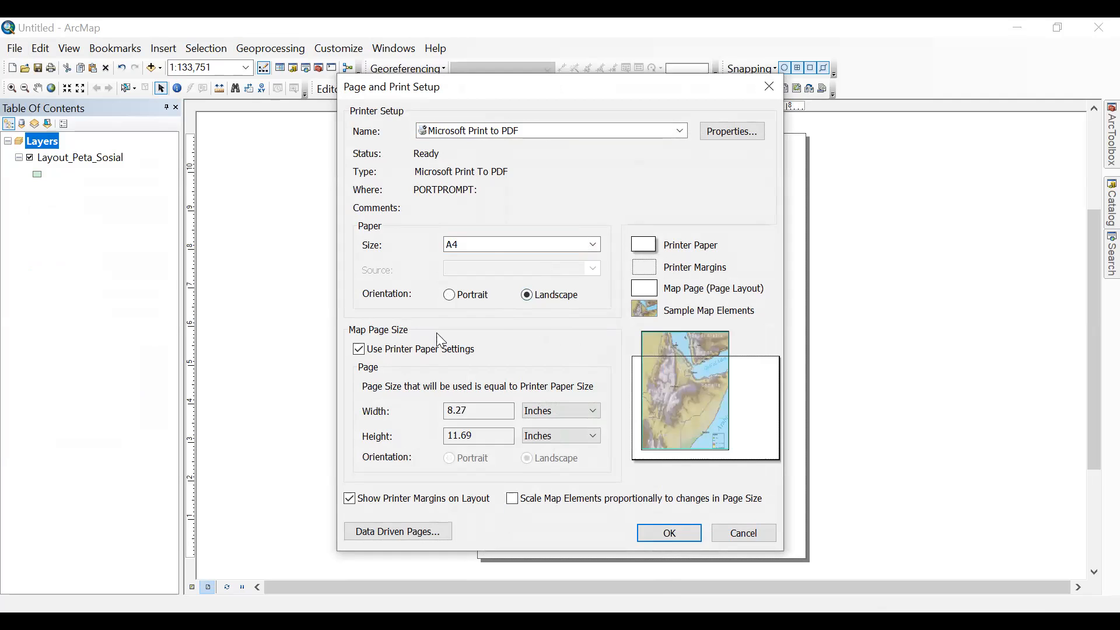
left_click(659, 534)
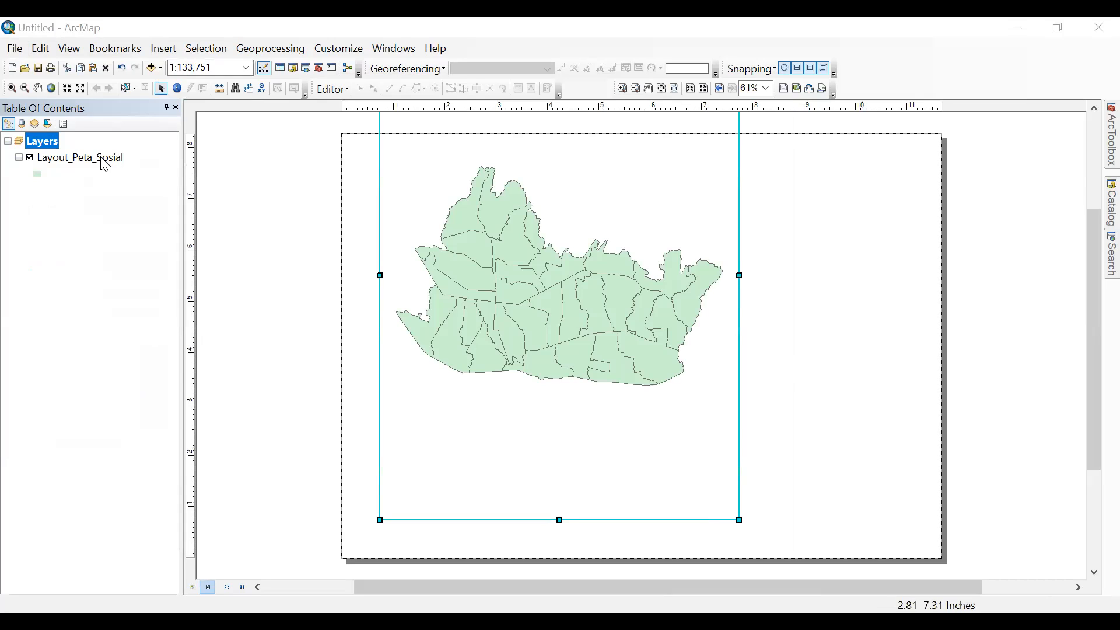
- Move and resize the data frame to fit the left part of the landscape page, about 7.5 by 7.9 inches
left_click(102, 159)
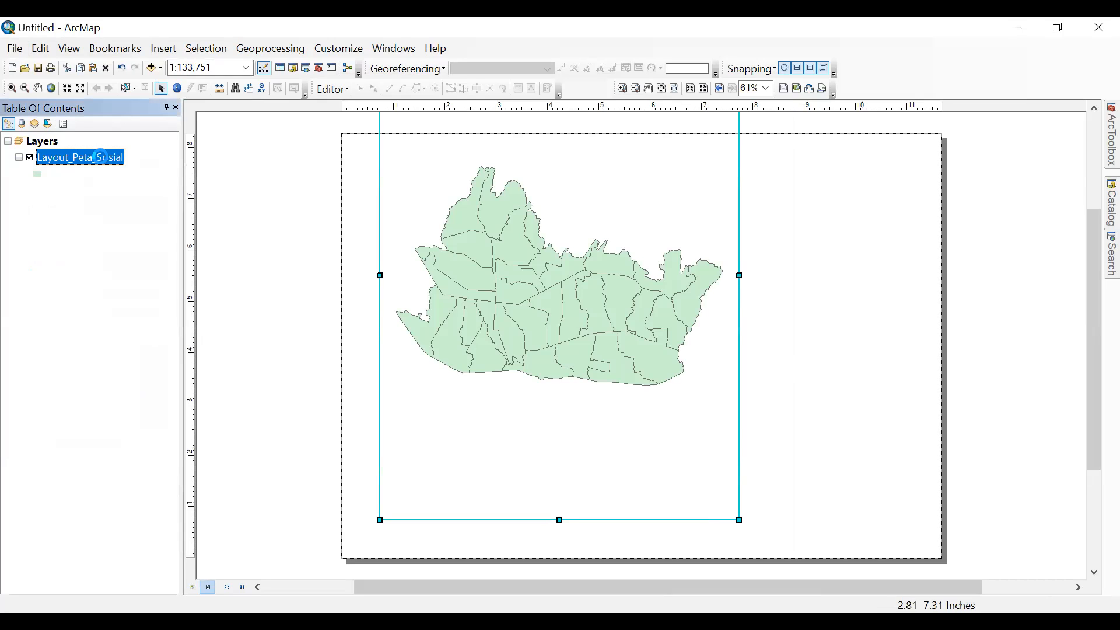
right_click(101, 157)
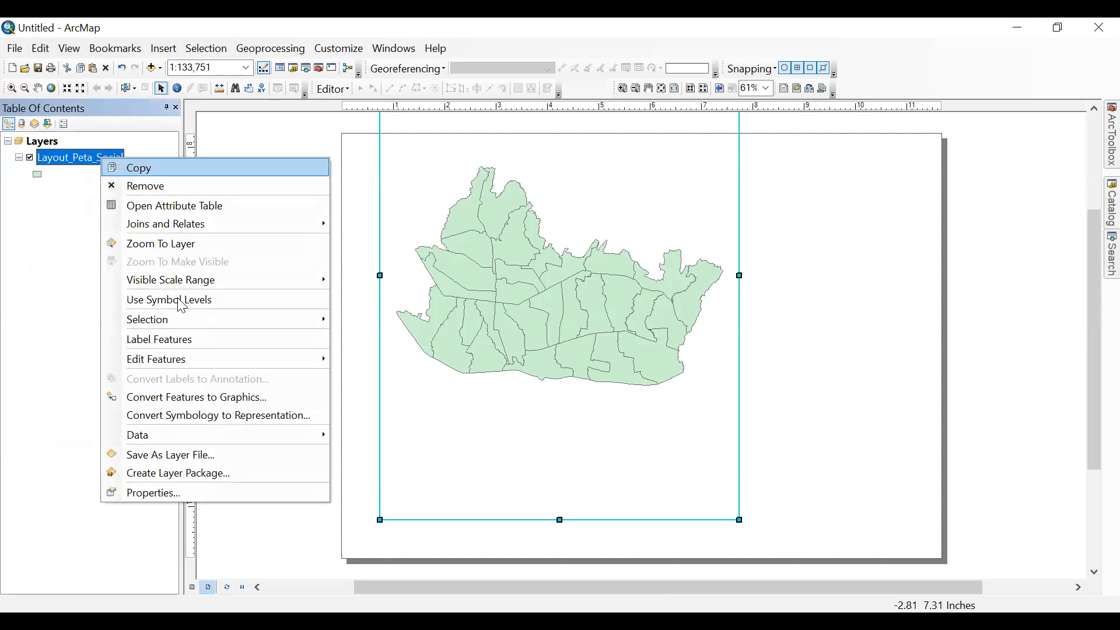
left_click(167, 244)
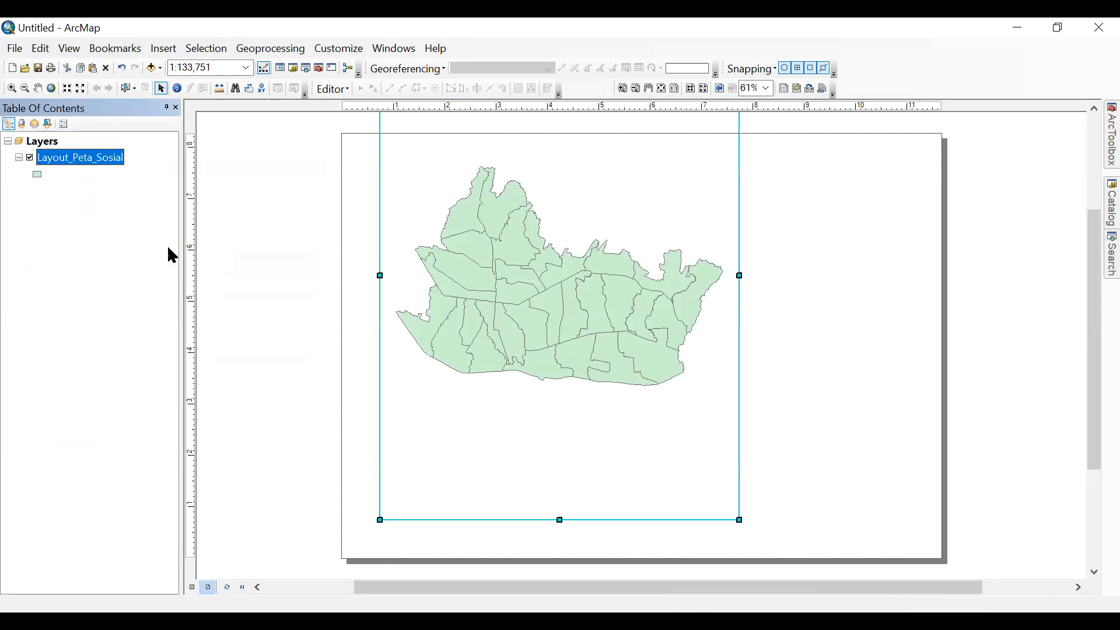
double_click(723, 232)
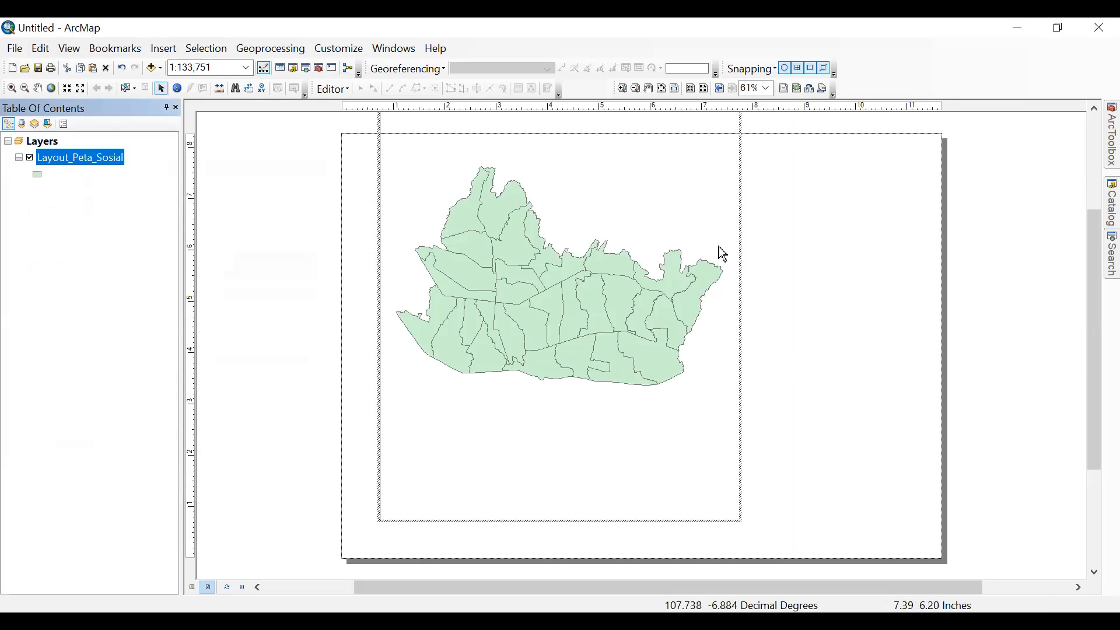
left_click(866, 279)
left_click(739, 214)
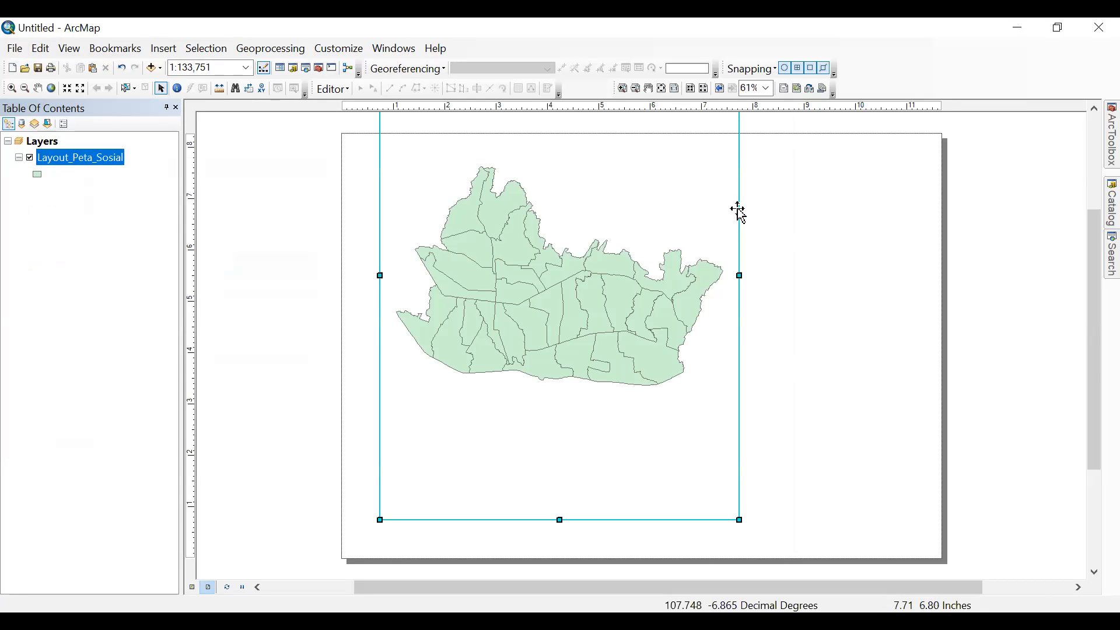
left_click_drag(740, 260, 721, 291)
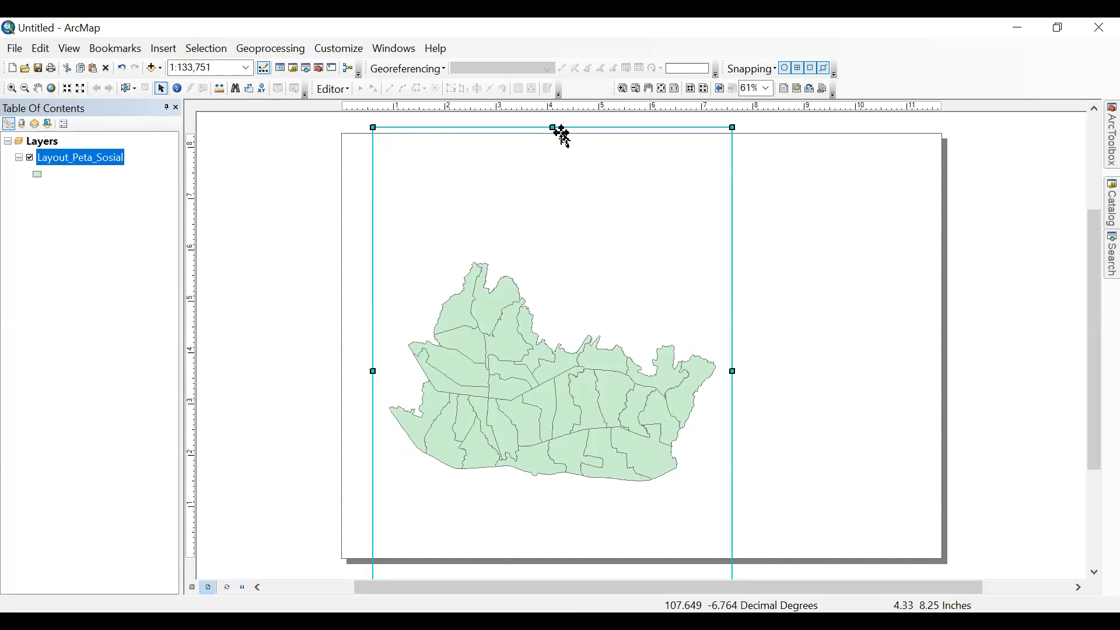
left_click_drag(646, 385, 639, 259)
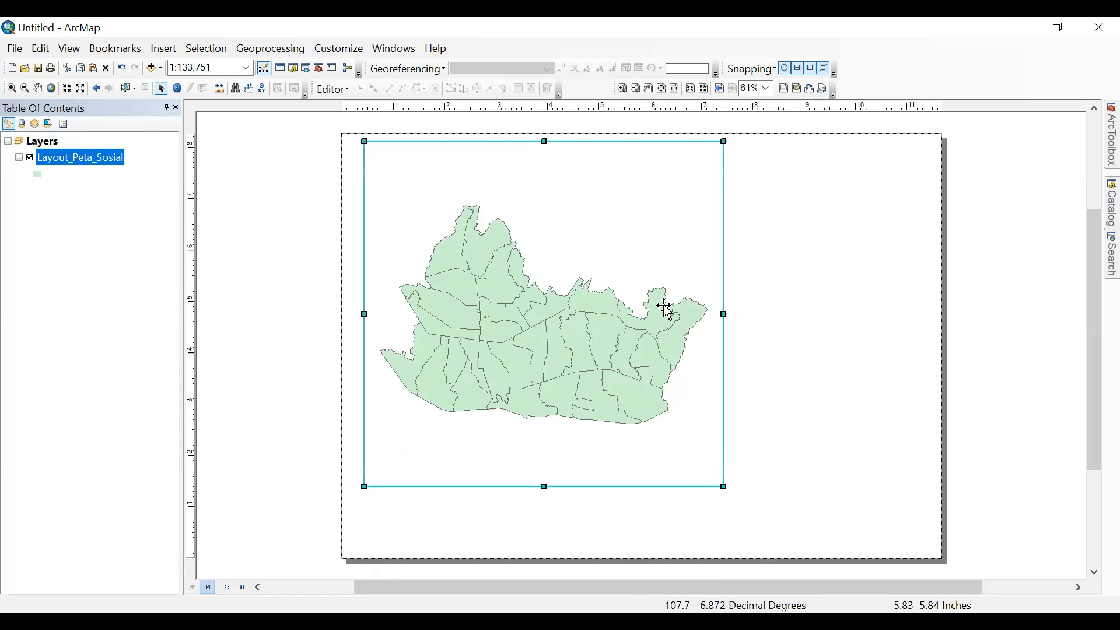
left_click_drag(751, 552, 750, 548)
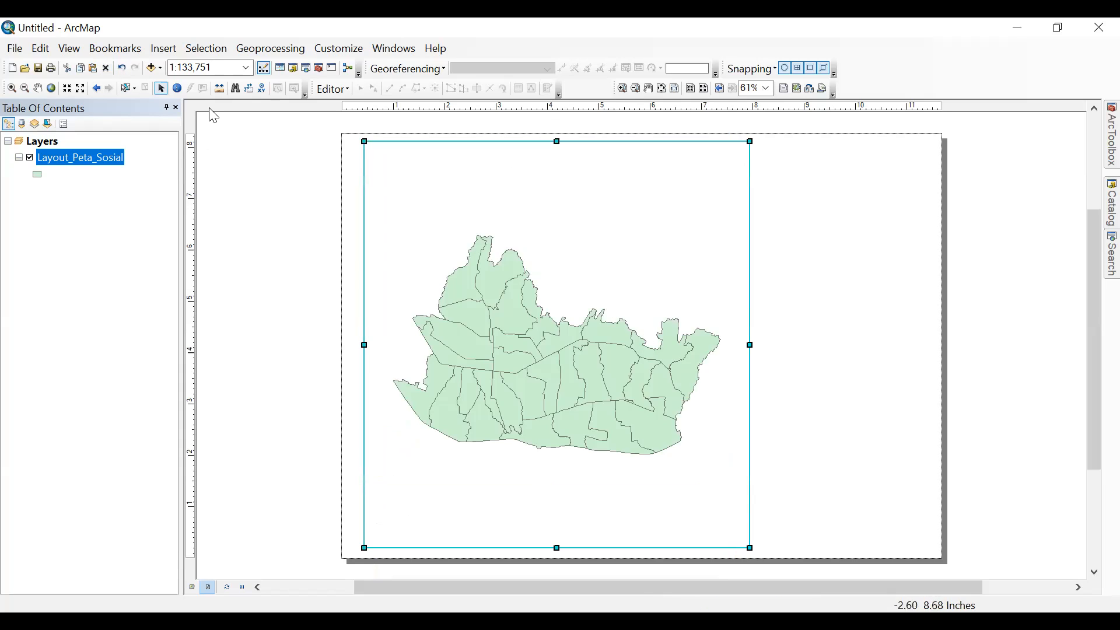
- Set the map scale of the data frame to 1:130,000
left_click(227, 69)
left_click(227, 69)
left_click_drag(182, 68, 225, 69)
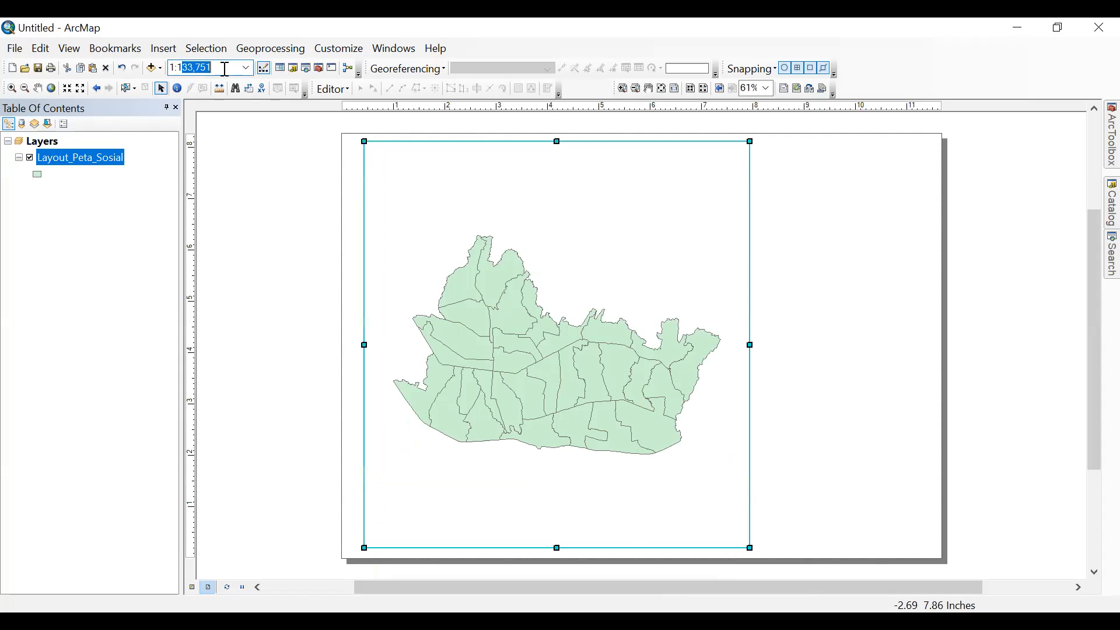
type("30")
left_click(266, 69)
key("Return")
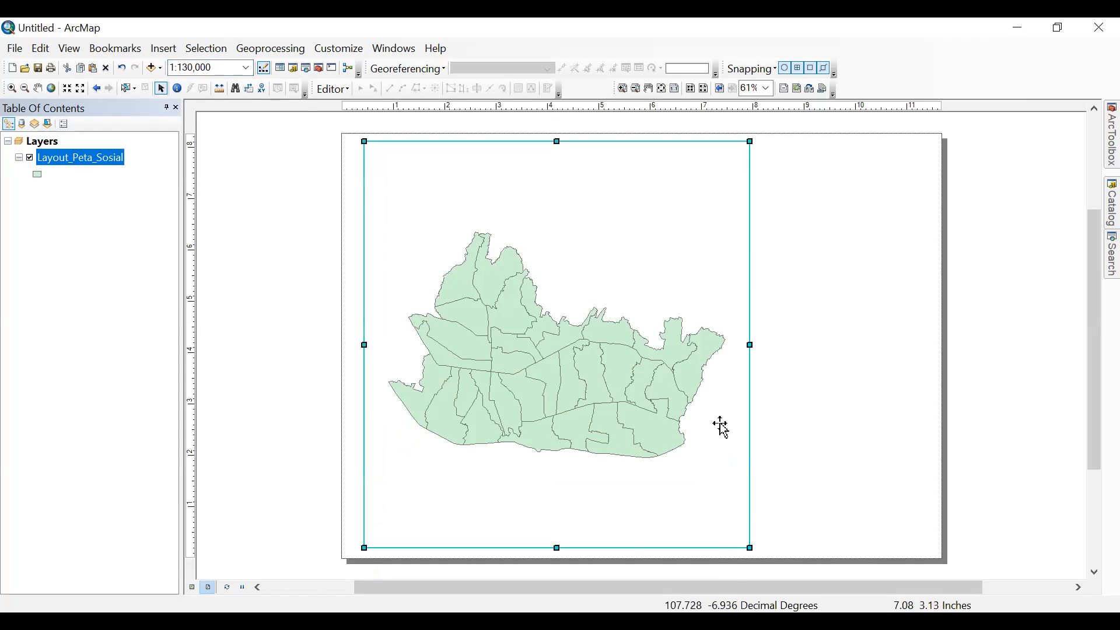
- Shift the data frame slightly toward the page's left edge and reduce its height to about 7.6 inches, leaving it deselected
left_click_drag(597, 404, 596, 412)
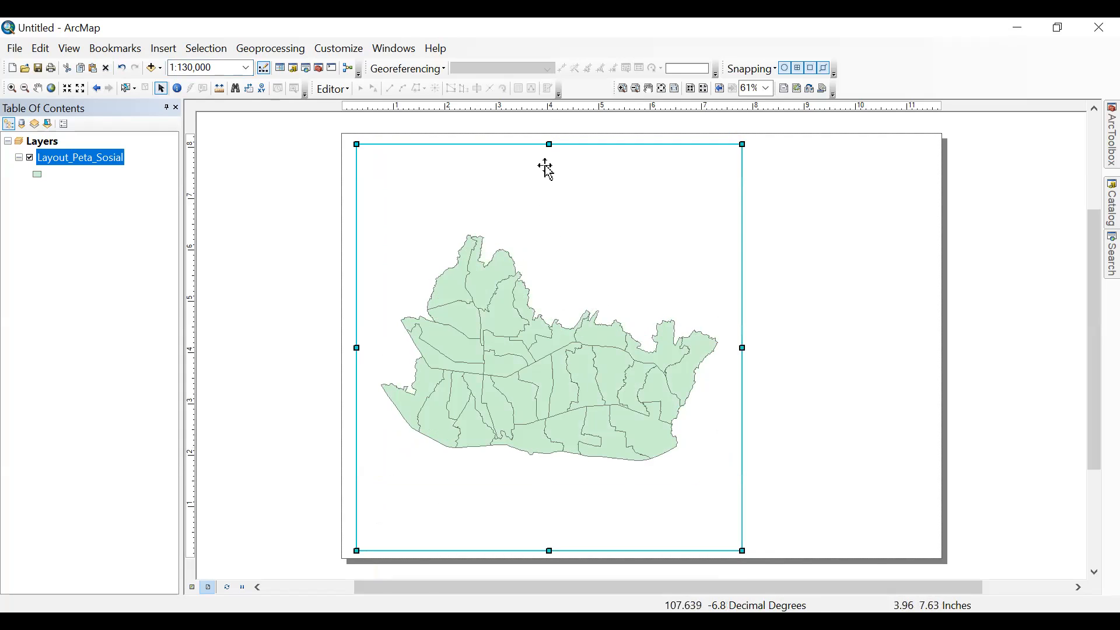
left_click_drag(550, 144, 549, 161)
mouse_move(571, 307)
left_mouse_down()
mouse_move(577, 294)
mouse_move(572, 310)
left_mouse_up()
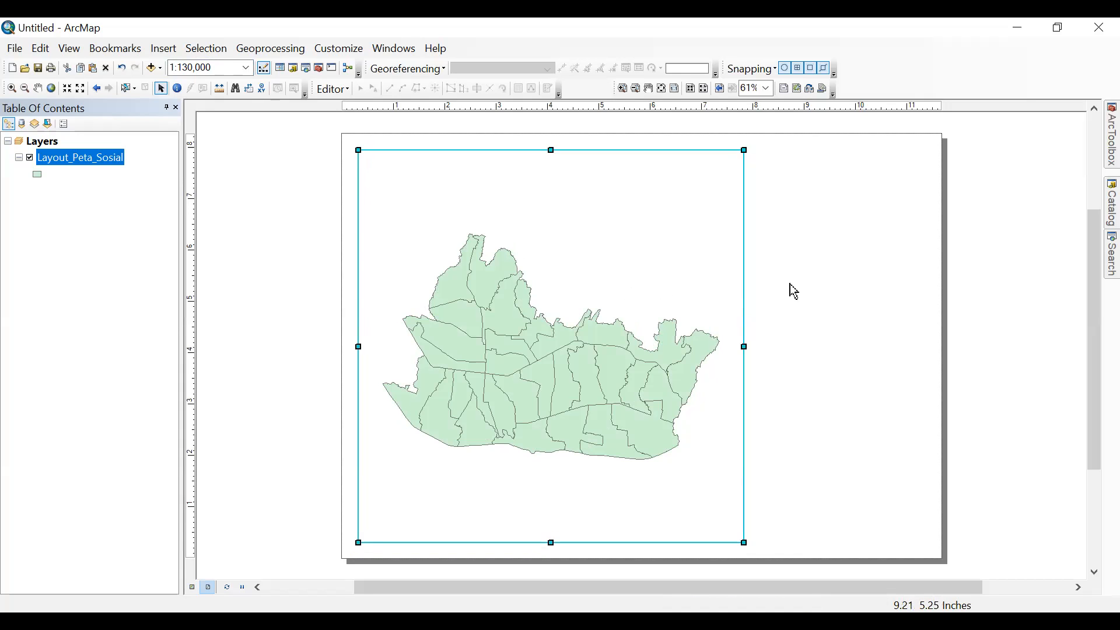
left_click_drag(675, 267, 678, 264)
left_click(836, 325)
left_click(678, 260)
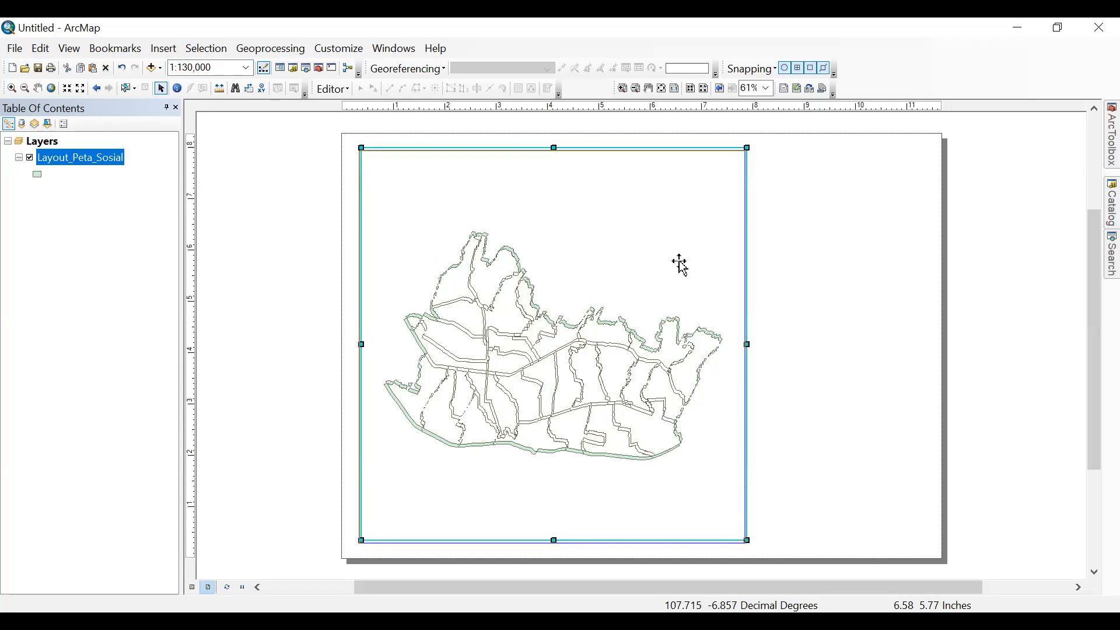
left_click(816, 300)
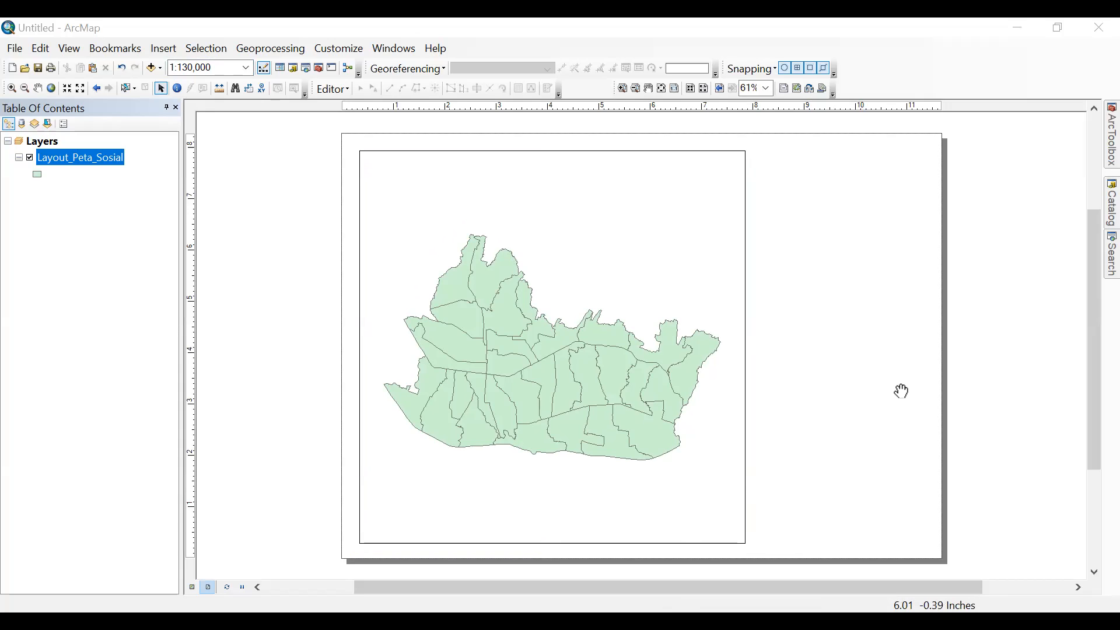
- Duplicate the Layout_Peta_Sosial layer by copying it and pasting the copy into the Layers data frame
right_click(91, 159)
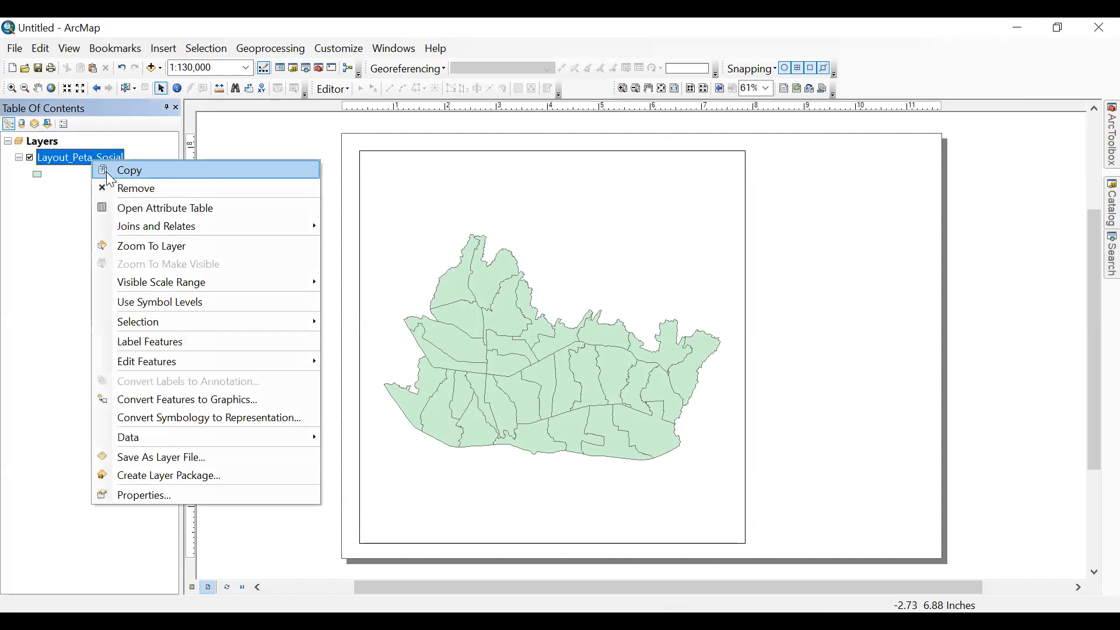
left_click(127, 175)
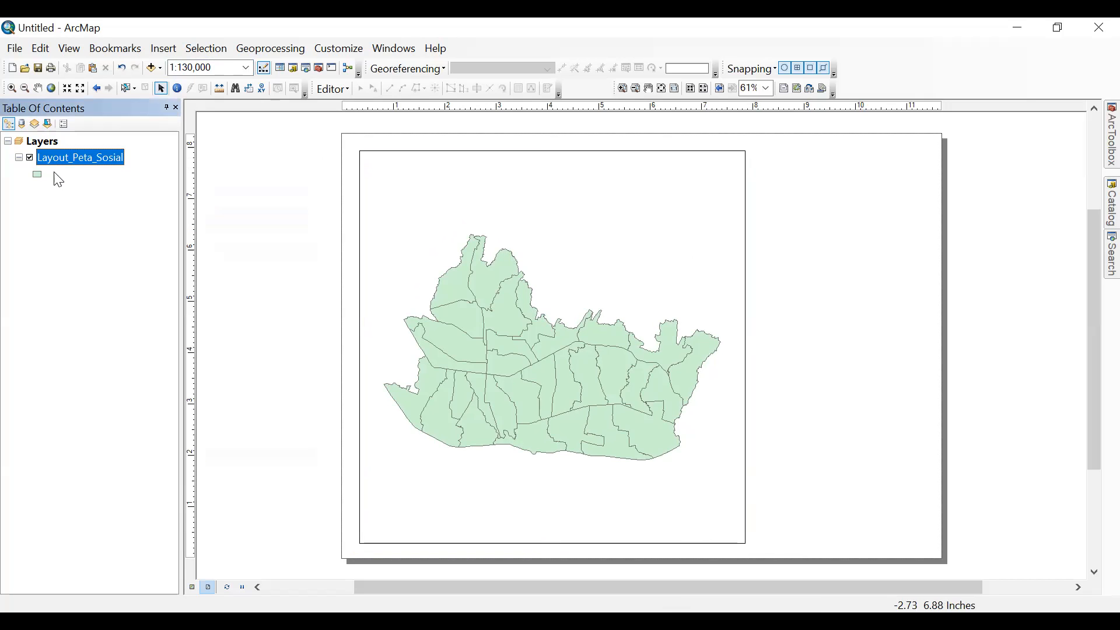
left_click(41, 144)
right_click(41, 144)
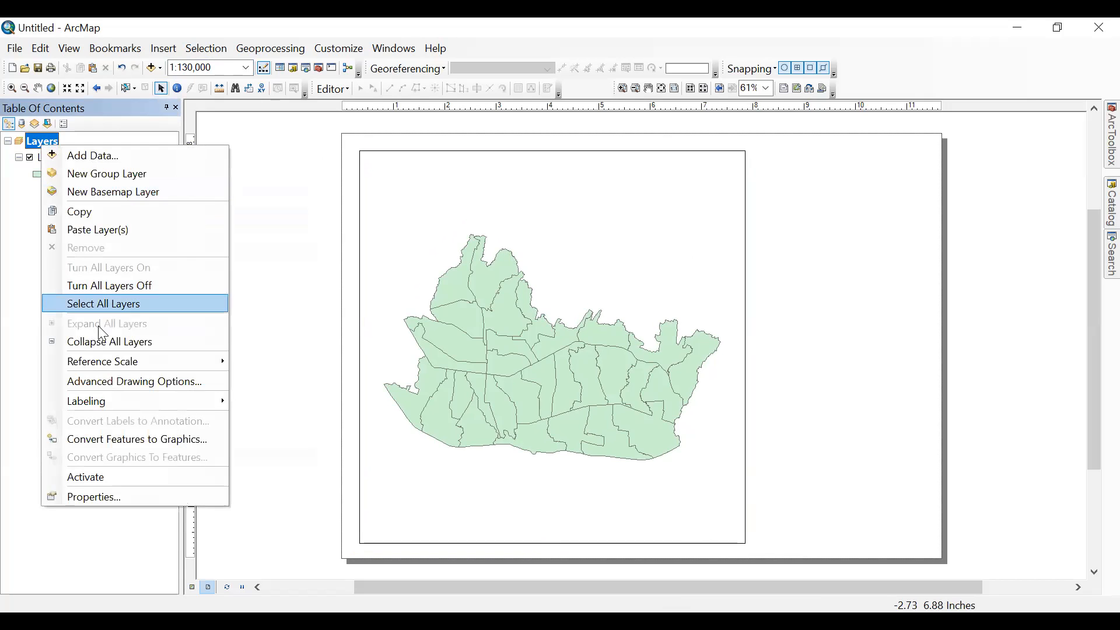
left_click(71, 232)
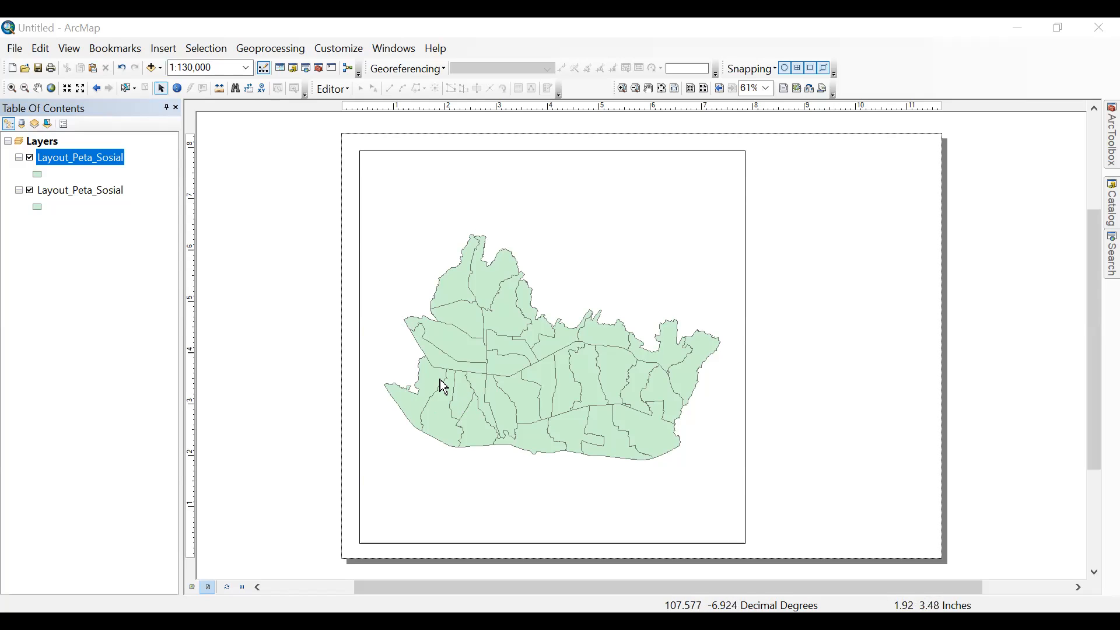
- Switch the symbology of the upper Layout_Peta_Sosial layer to categories by unique values, many fields
right_click(90, 153)
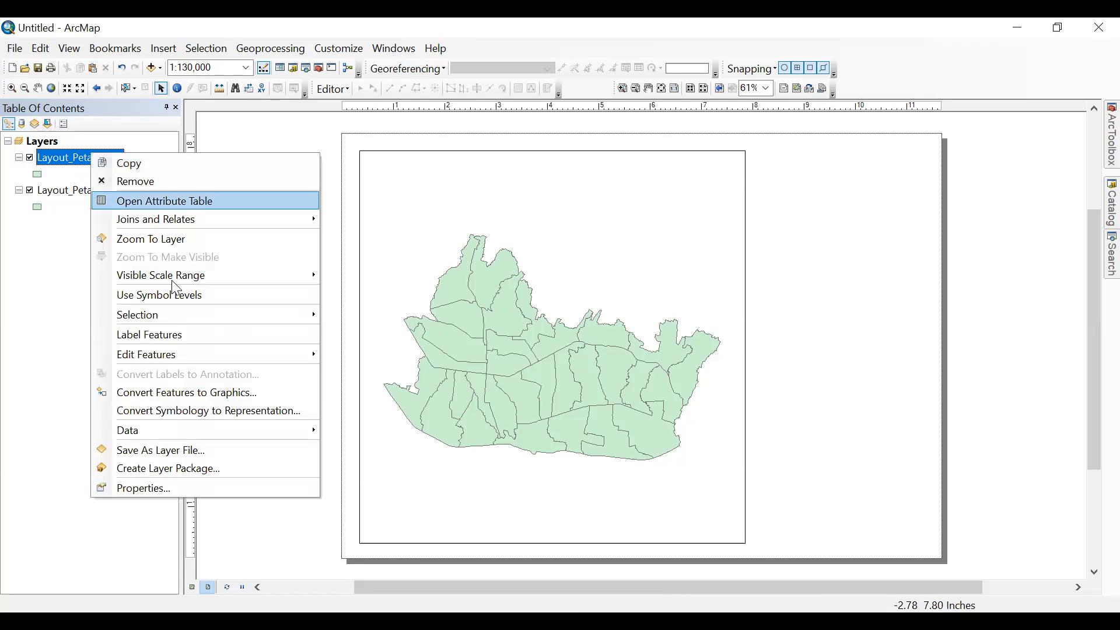
left_click(169, 488)
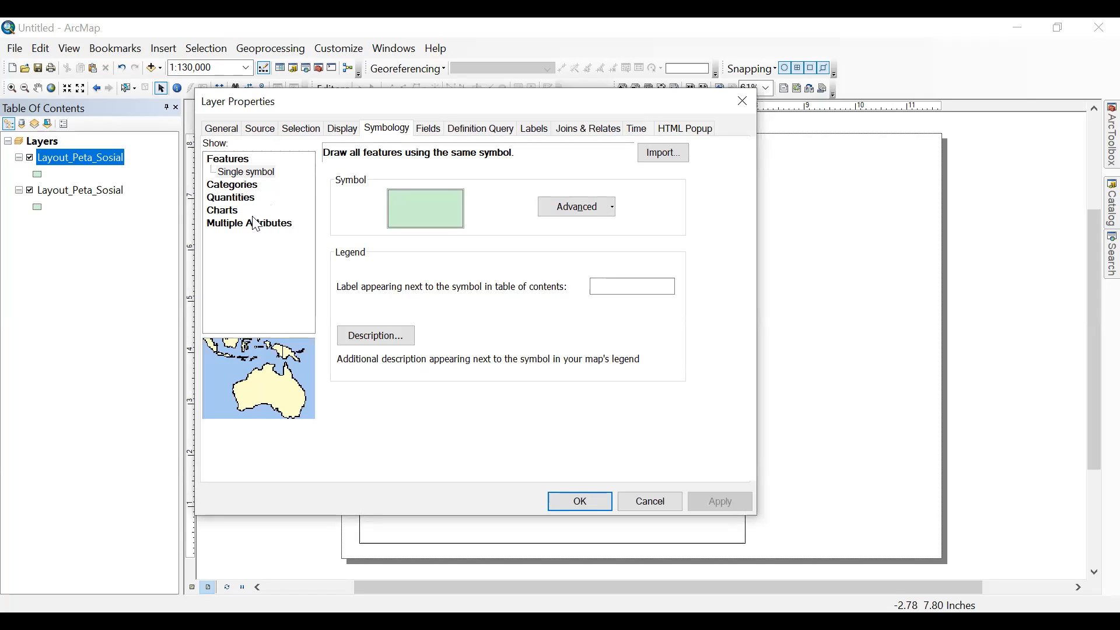
left_click(242, 199)
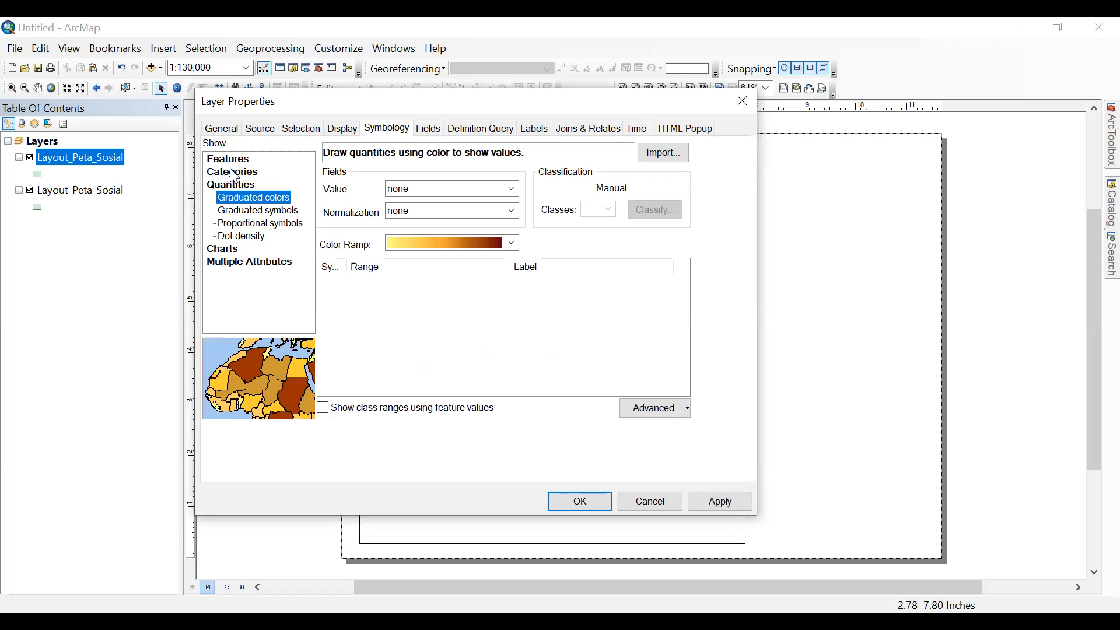
left_click(234, 174)
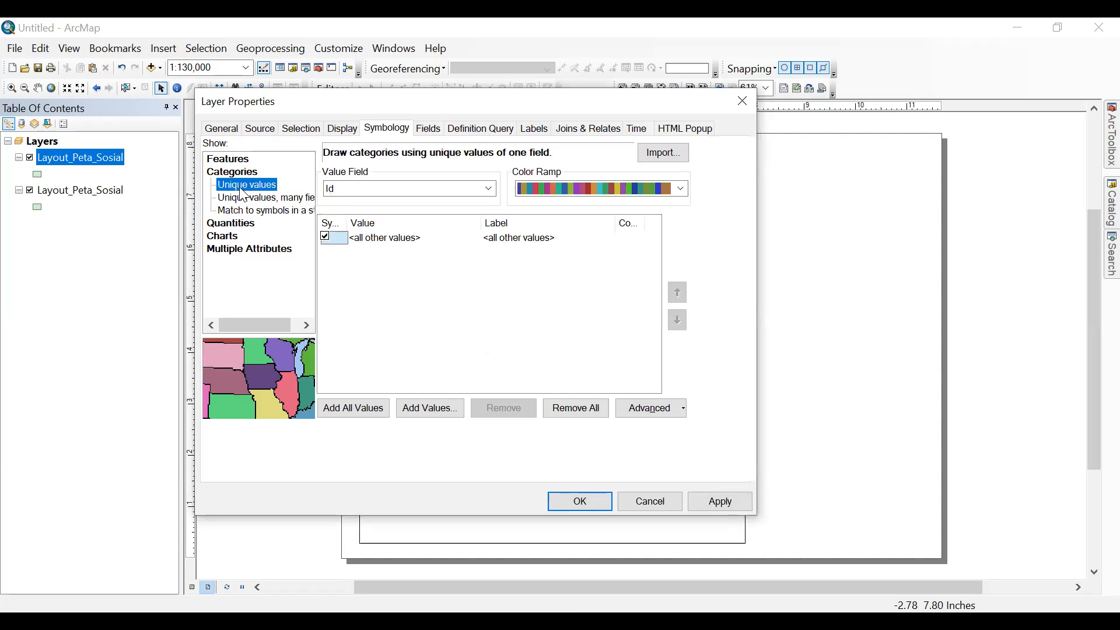
left_click(257, 201)
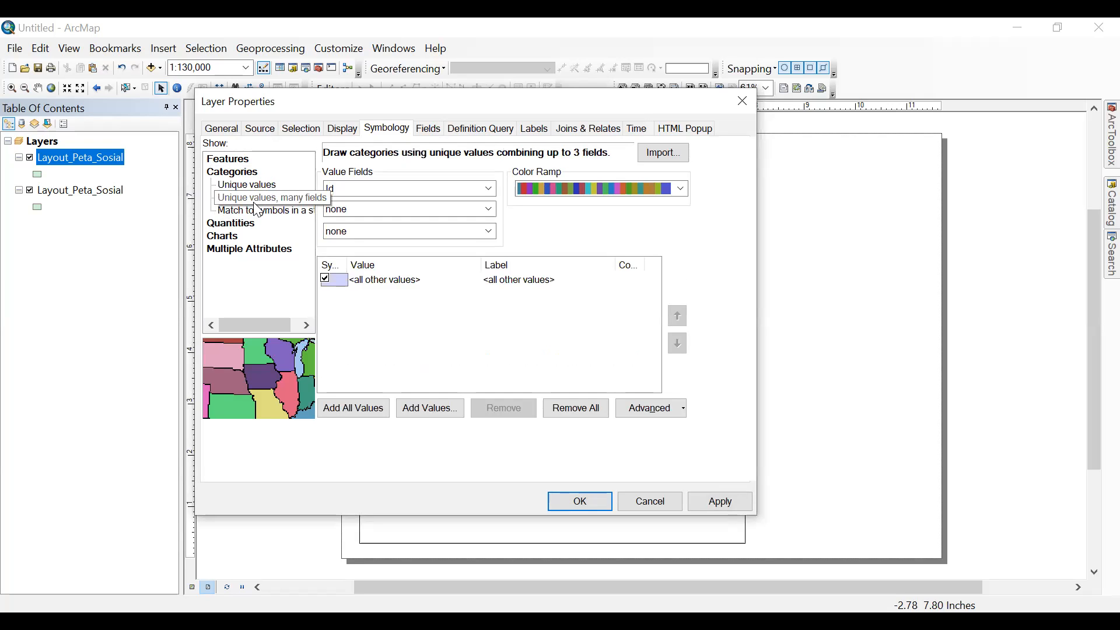
- Set the three value fields to Kecamatan, Pria and Wanita, and add all their values to the symbol list
left_click(489, 188)
left_click(480, 212)
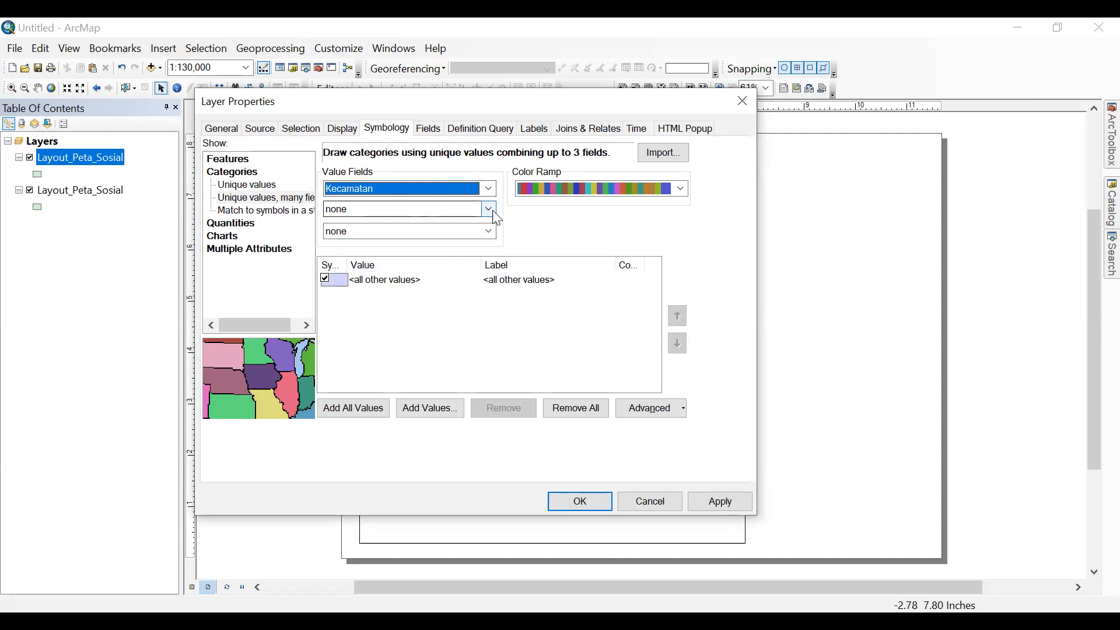
left_click(497, 218)
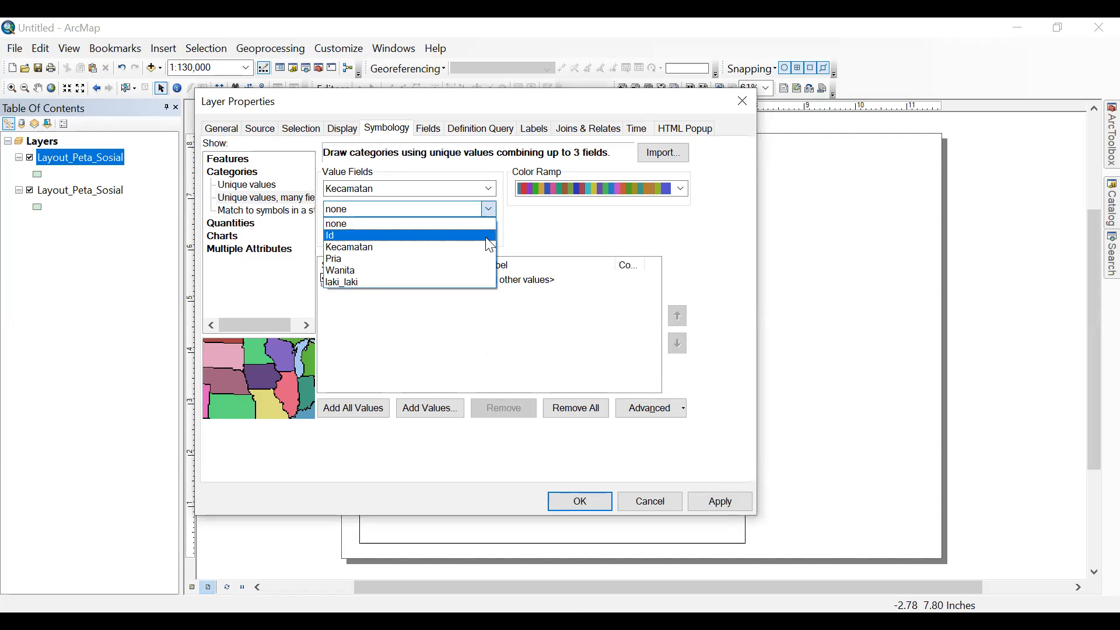
left_click(484, 270)
left_click(488, 208)
left_click(461, 257)
left_click(489, 231)
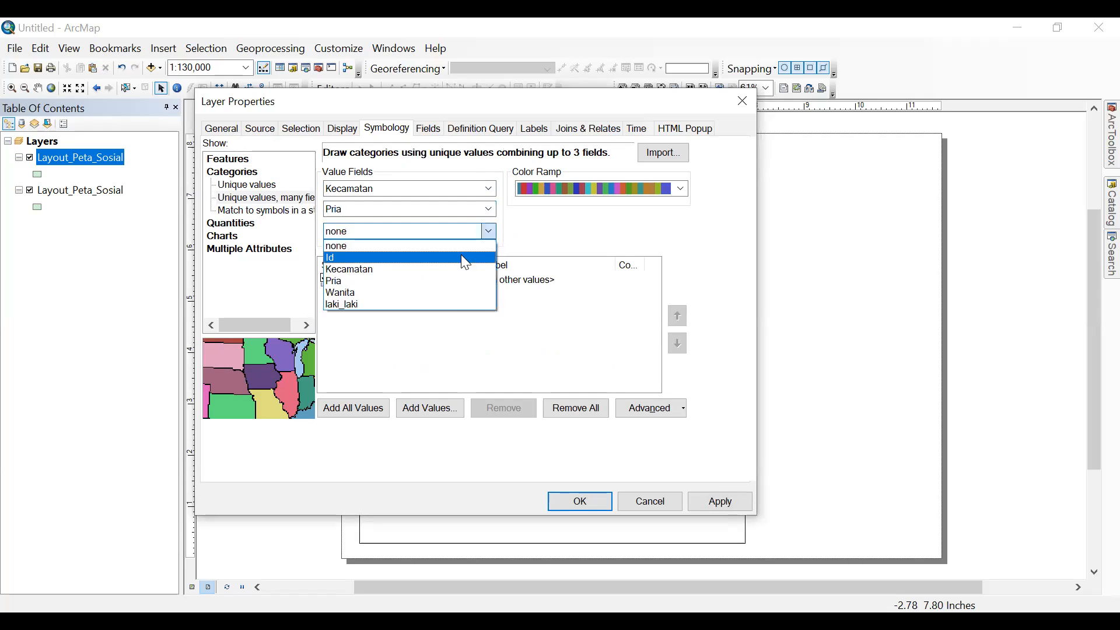
left_click(443, 295)
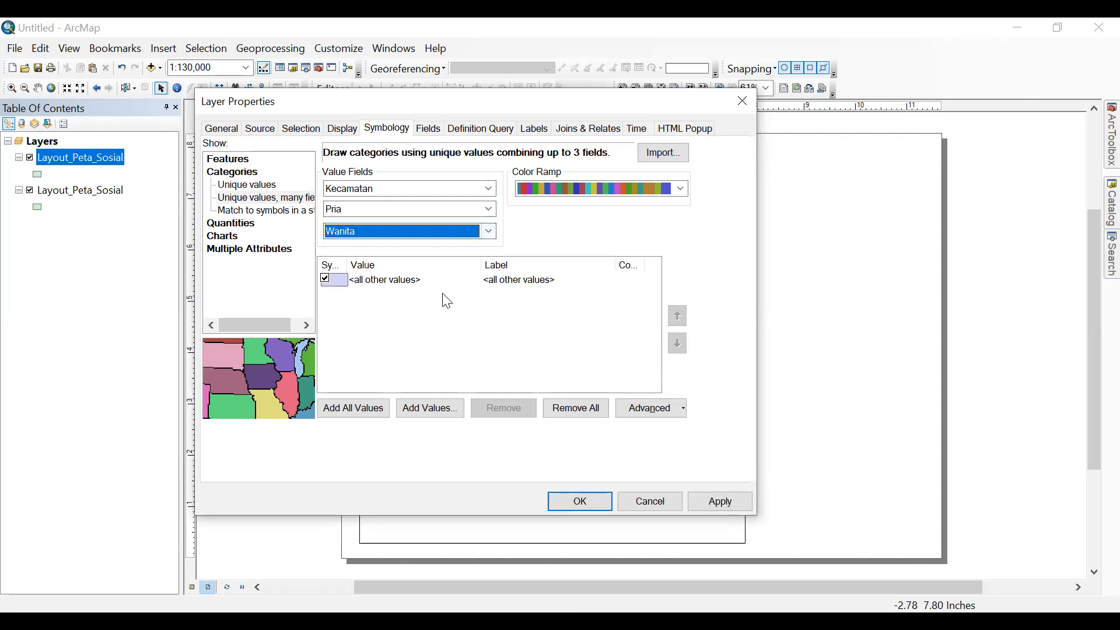
left_click(365, 415)
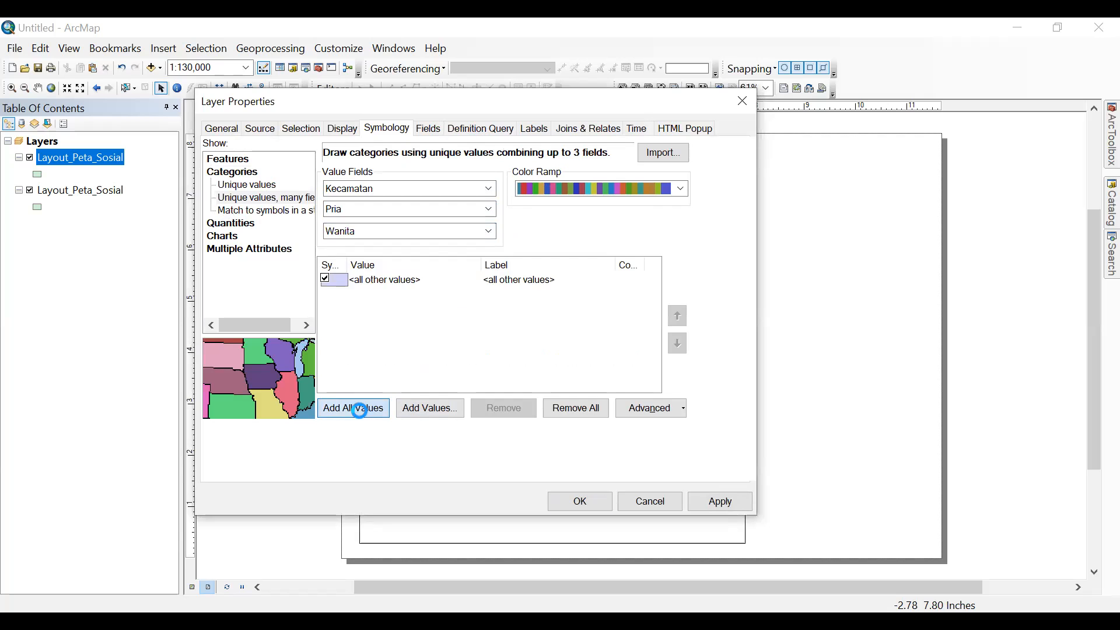
scroll(473, 311, "down", 2)
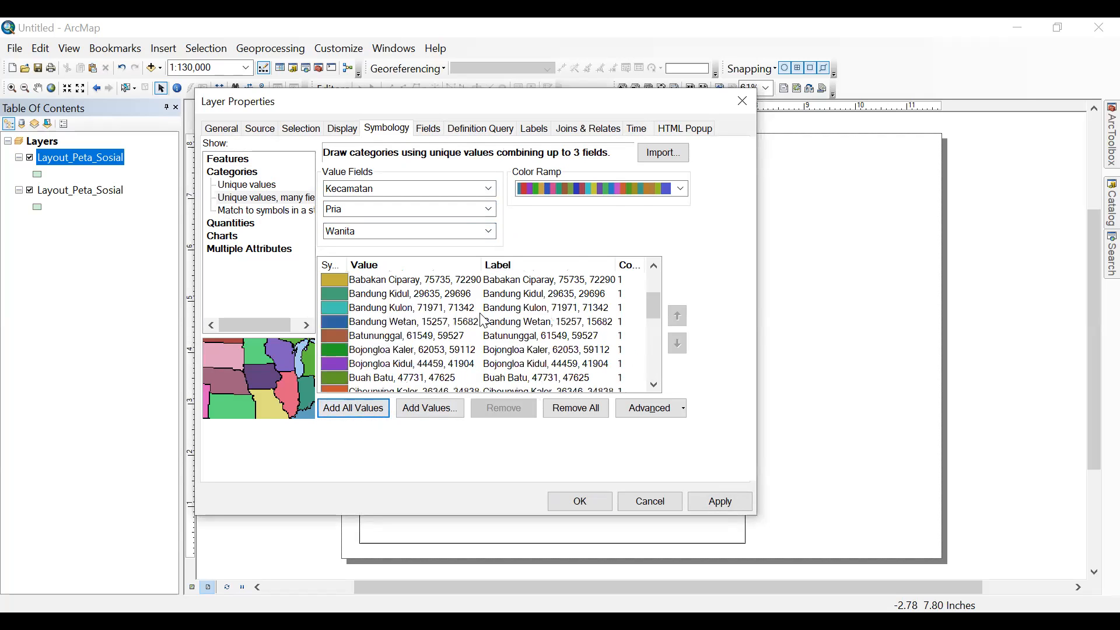
- Recolor the unique values with a strong multicolored color ramp and apply the symbology to the map
left_click(681, 188)
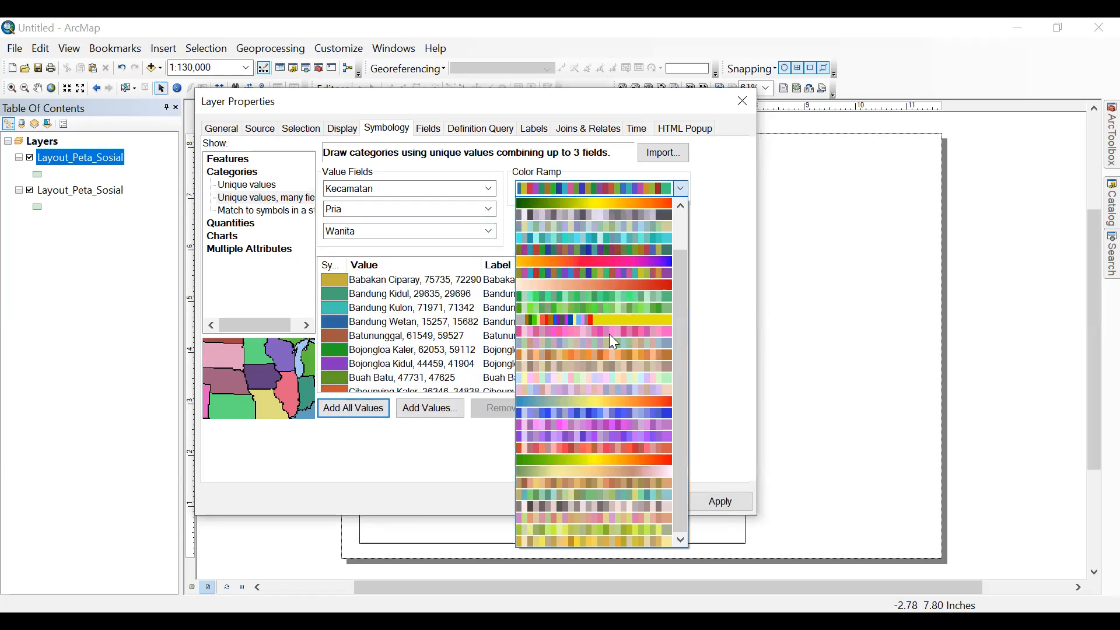
left_click(604, 274)
left_click_drag(653, 310, 646, 386)
left_click_drag(661, 346, 659, 282)
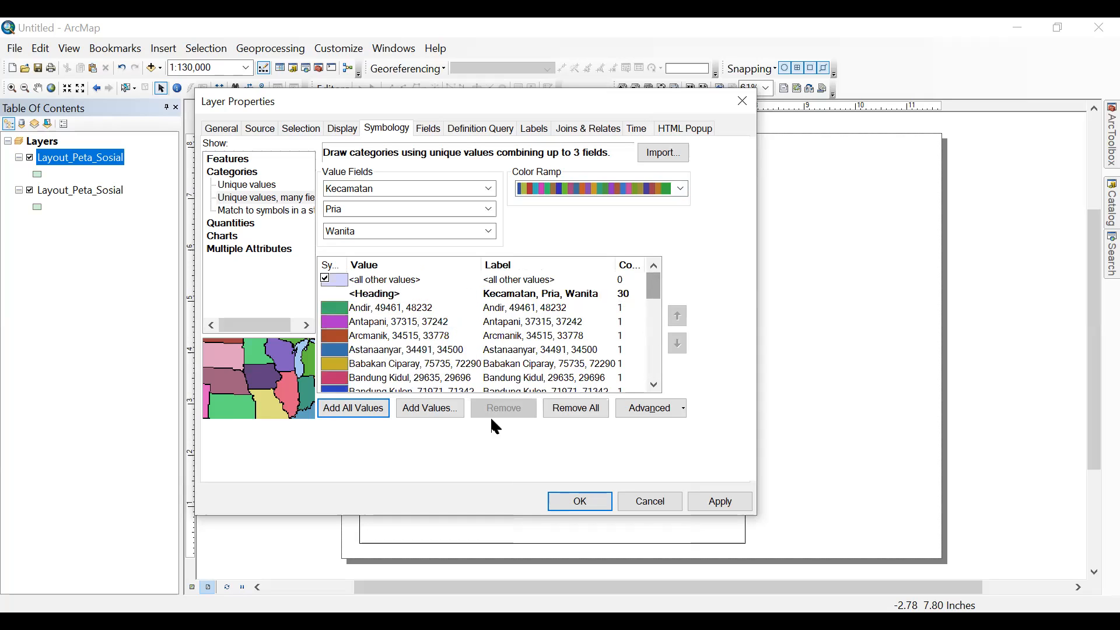
left_click(719, 501)
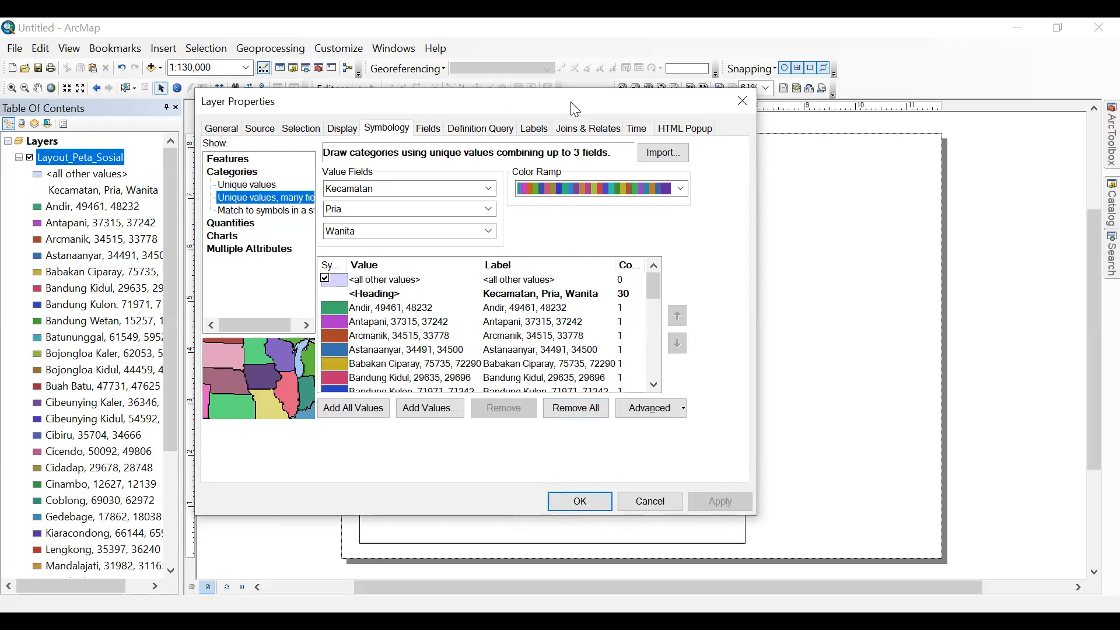
left_click_drag(575, 109, 943, 148)
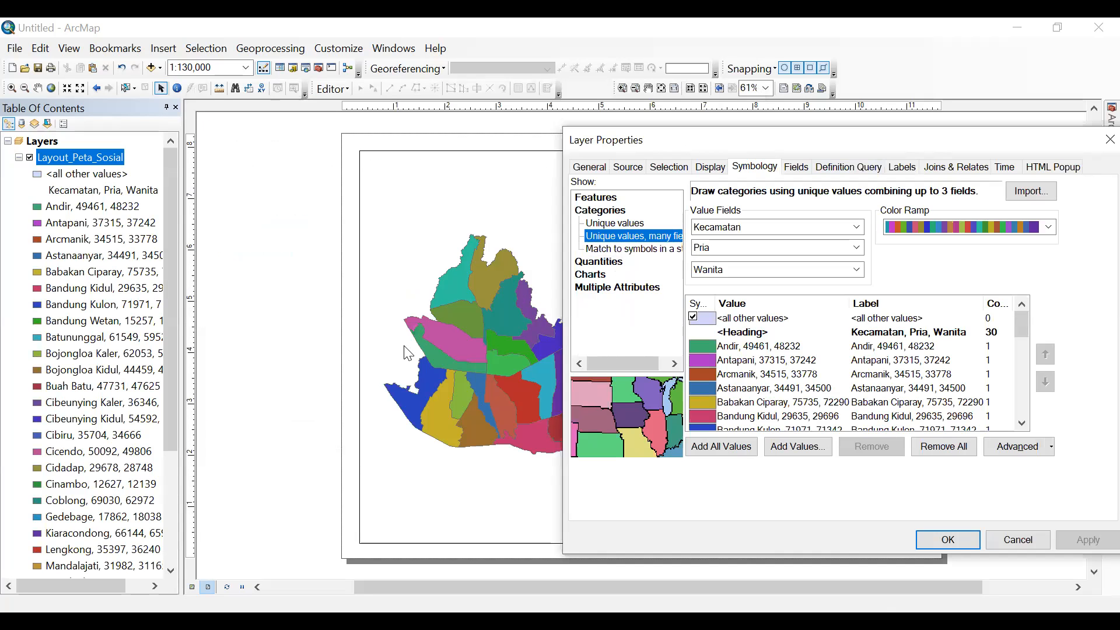
left_click_drag(839, 146, 540, 127)
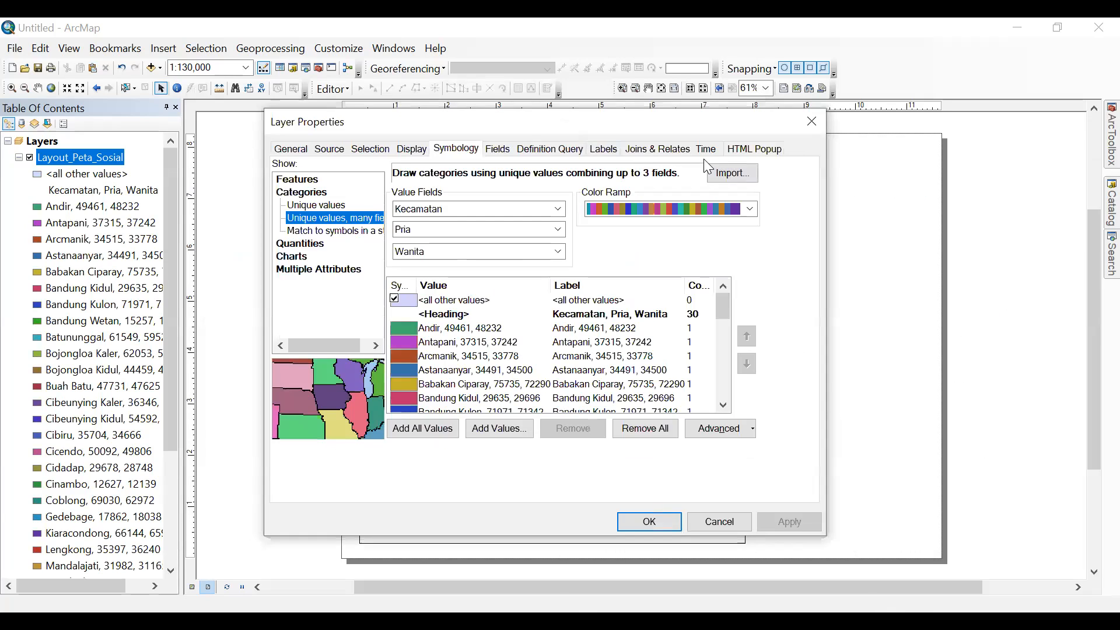
- Turn on labels for the upper layer using the Kecamatan field and accept the layer properties
left_click(607, 149)
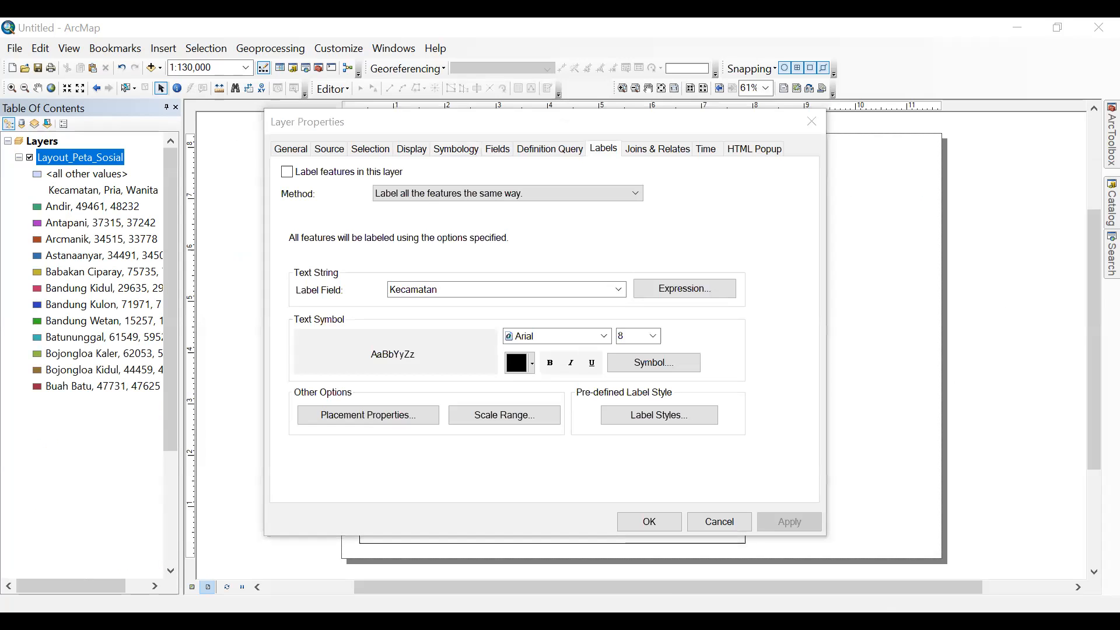
left_click(290, 175)
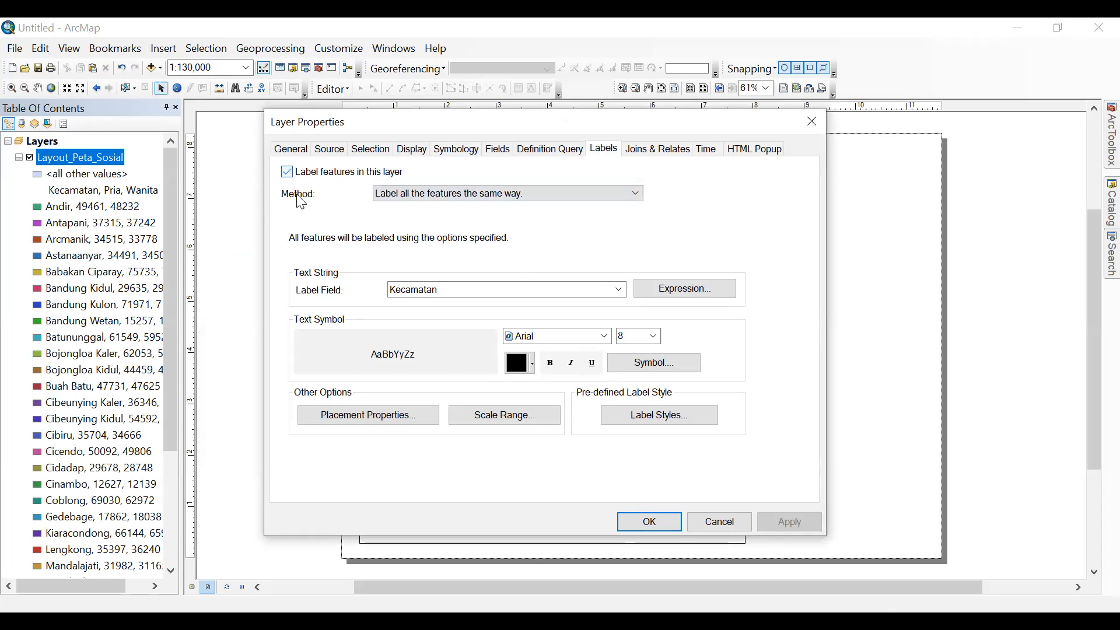
left_click(669, 521)
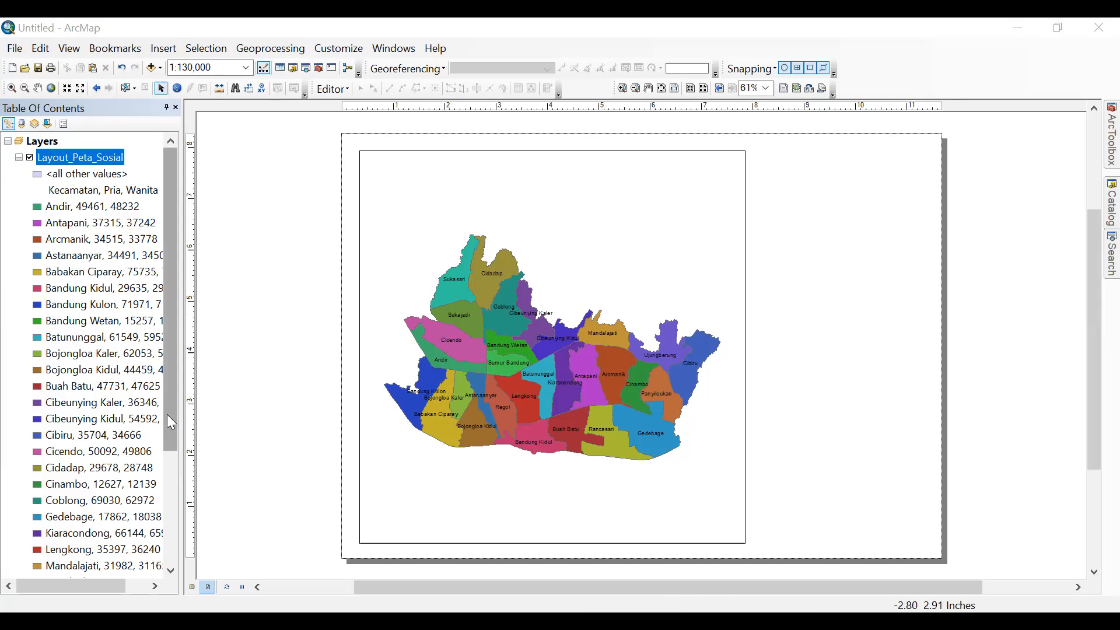
- Switch the symbology of the lower Layout_Peta_Sosial layer to Bar/Column charts
scroll(167, 416, "down", 3)
left_click(97, 530)
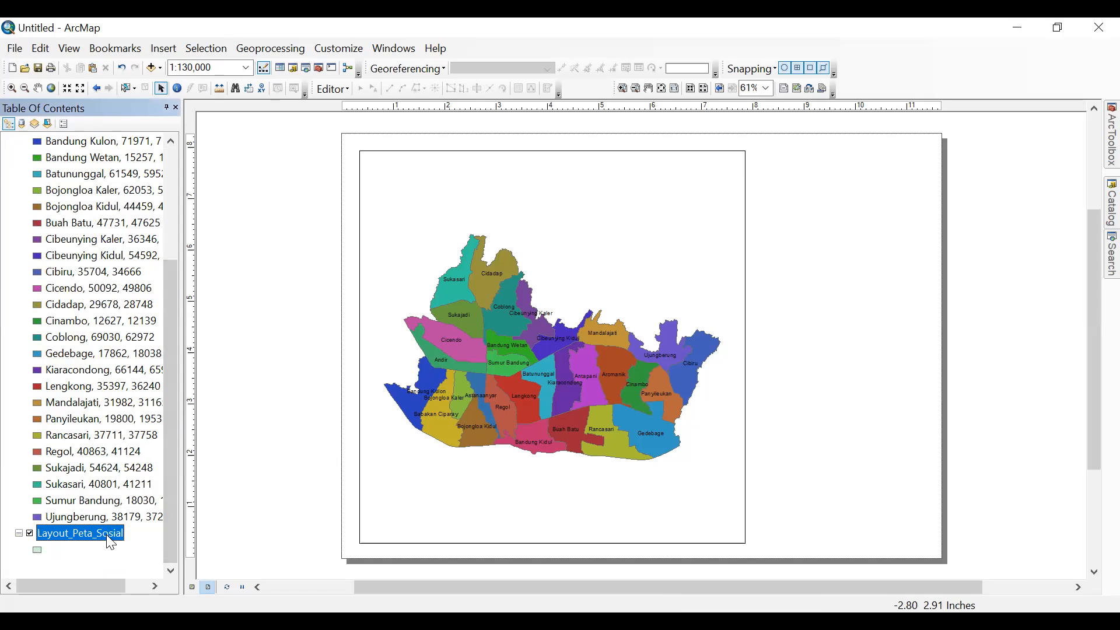
right_click(111, 543)
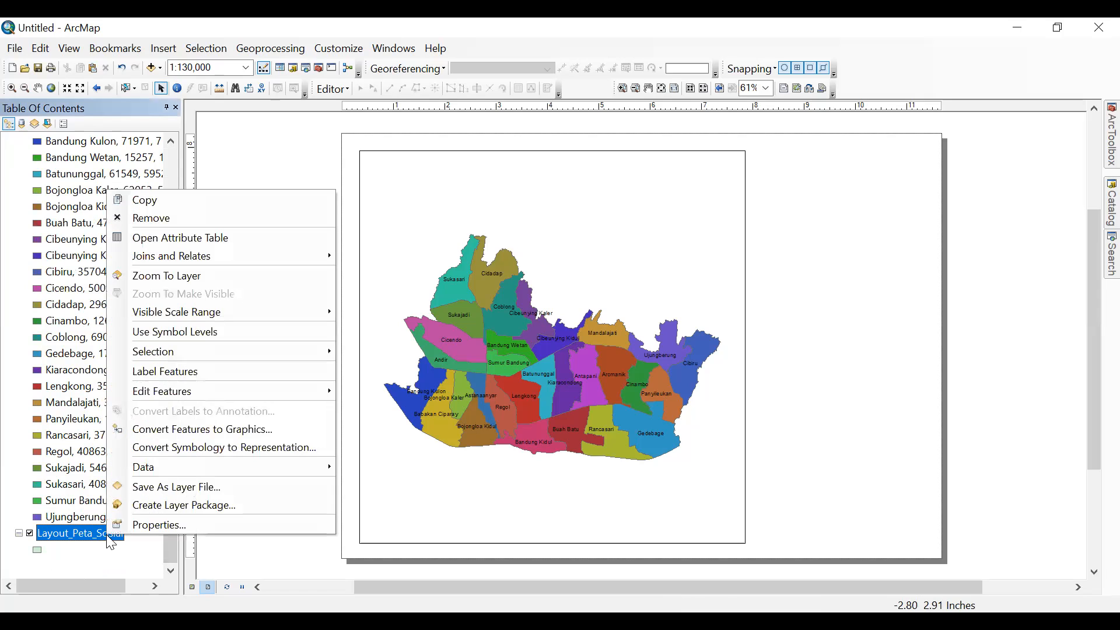
left_click(149, 524)
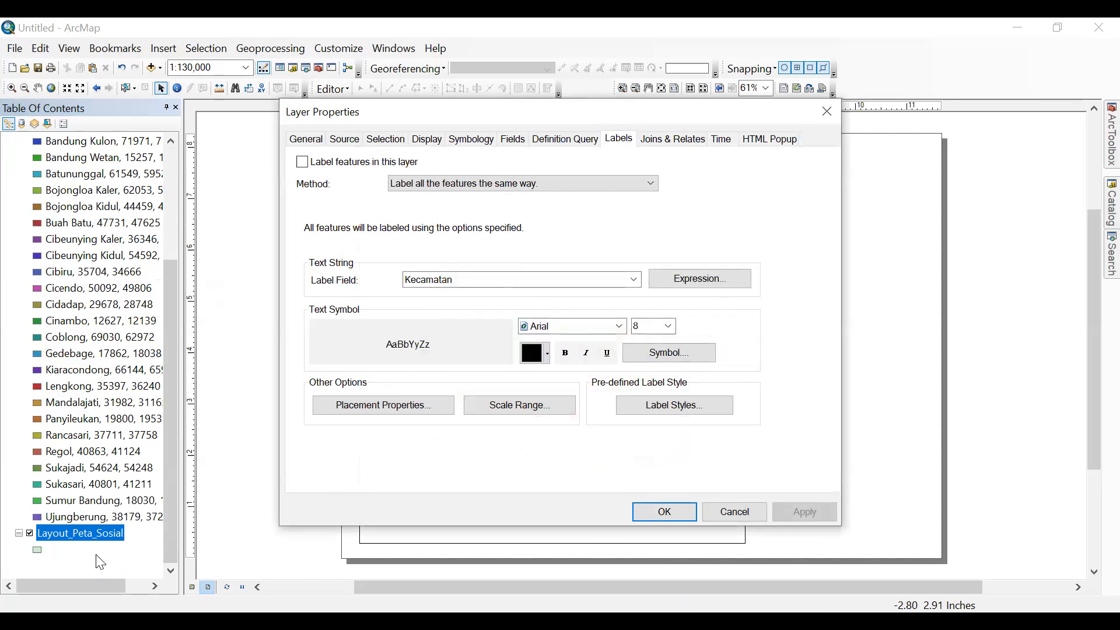
left_click(471, 139)
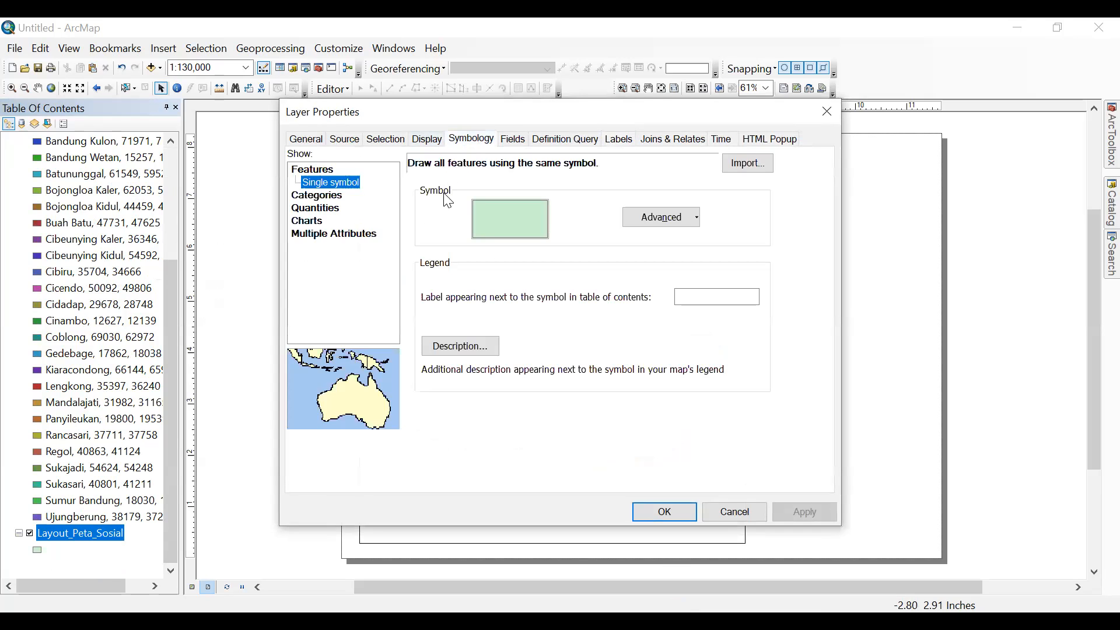
left_click(318, 211)
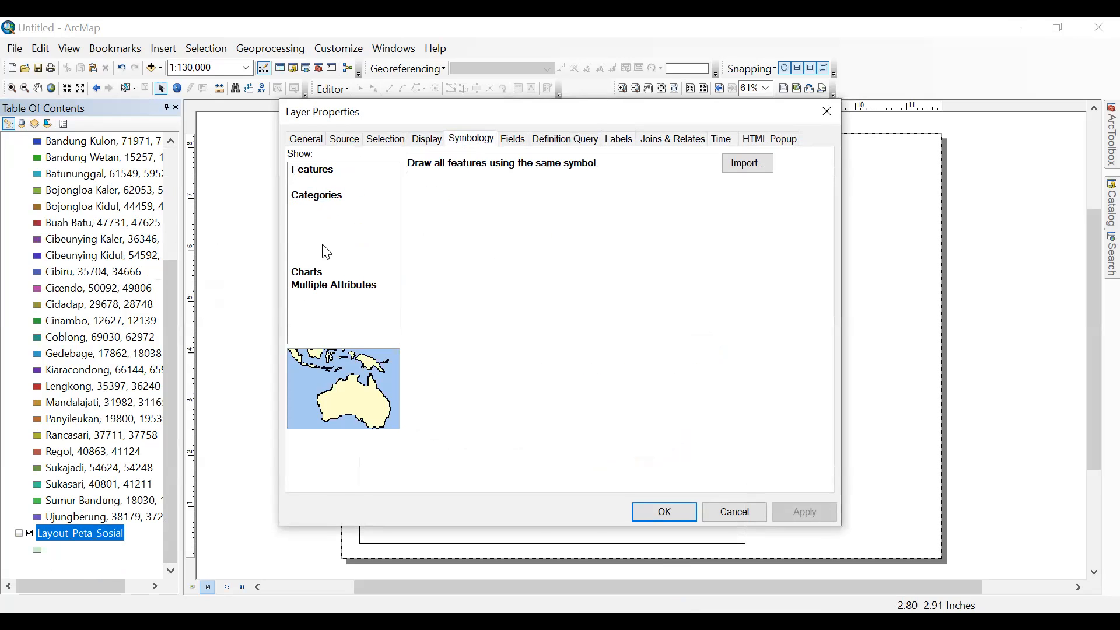
left_click(321, 260)
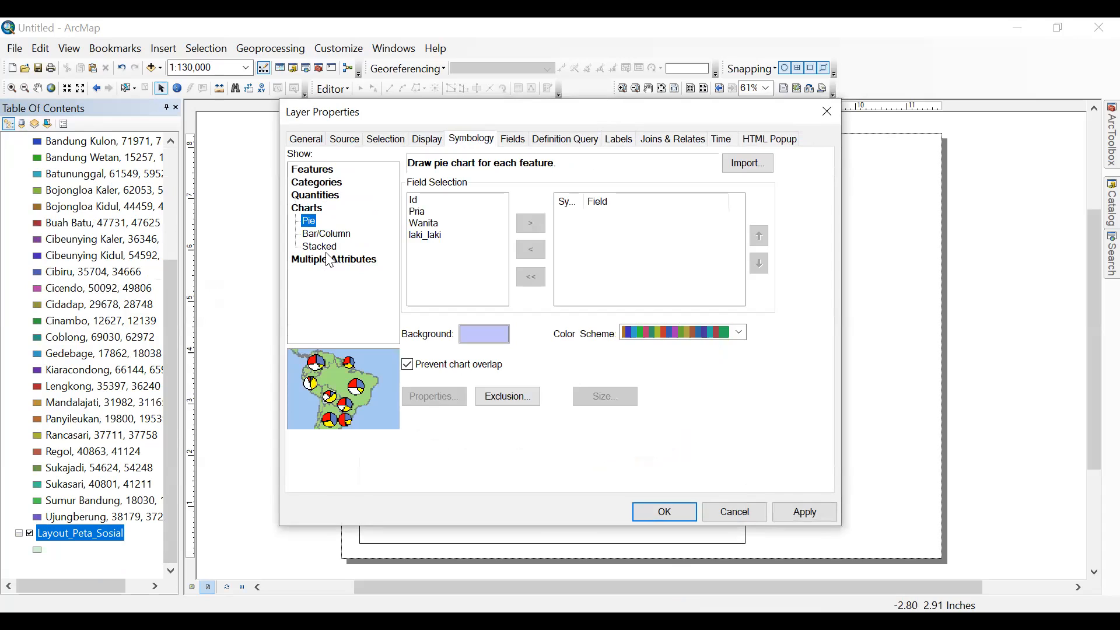
left_click(334, 237)
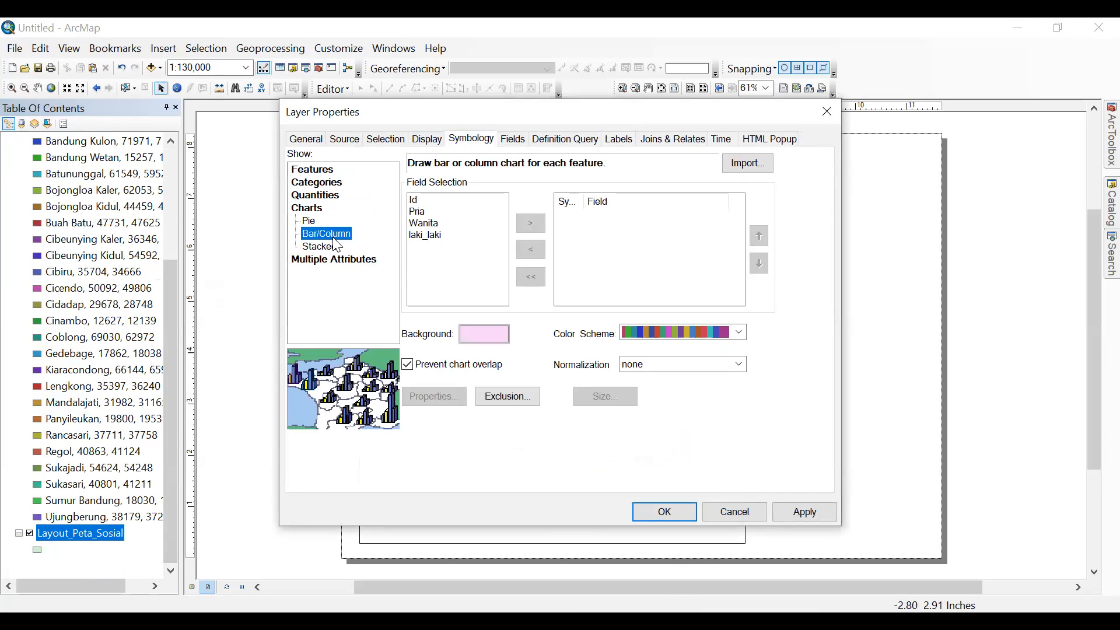
- Add the Pria and Wanita fields to the bar chart
left_click(455, 212)
left_click(446, 224, "shift")
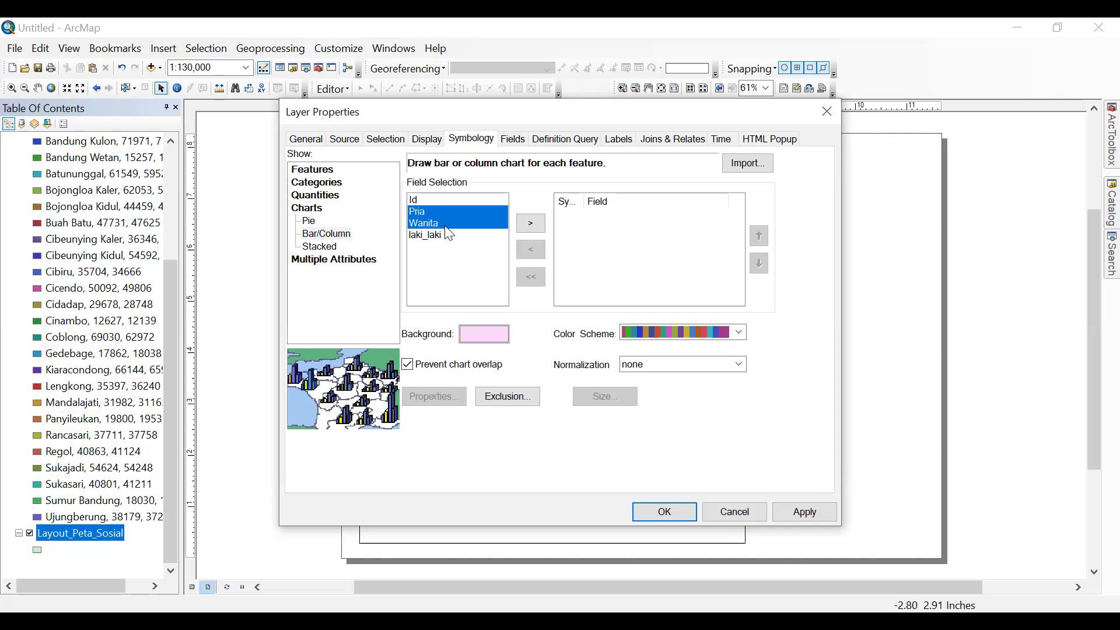
left_click(524, 228)
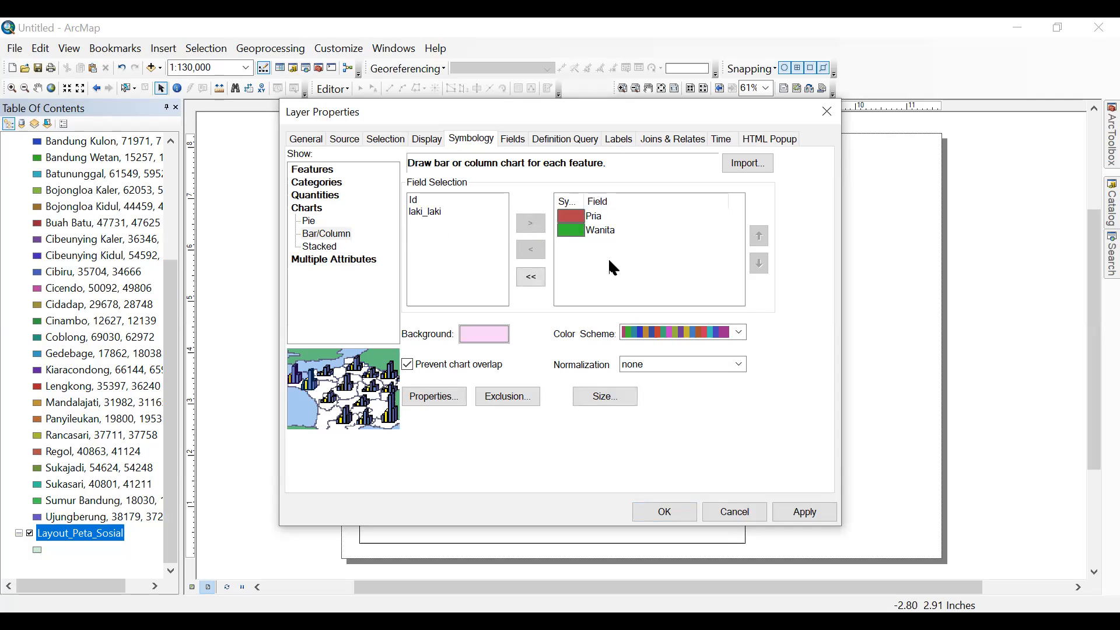
- Try a muted green-teal and a brown-orange color scheme on the chart bars
left_click(740, 336)
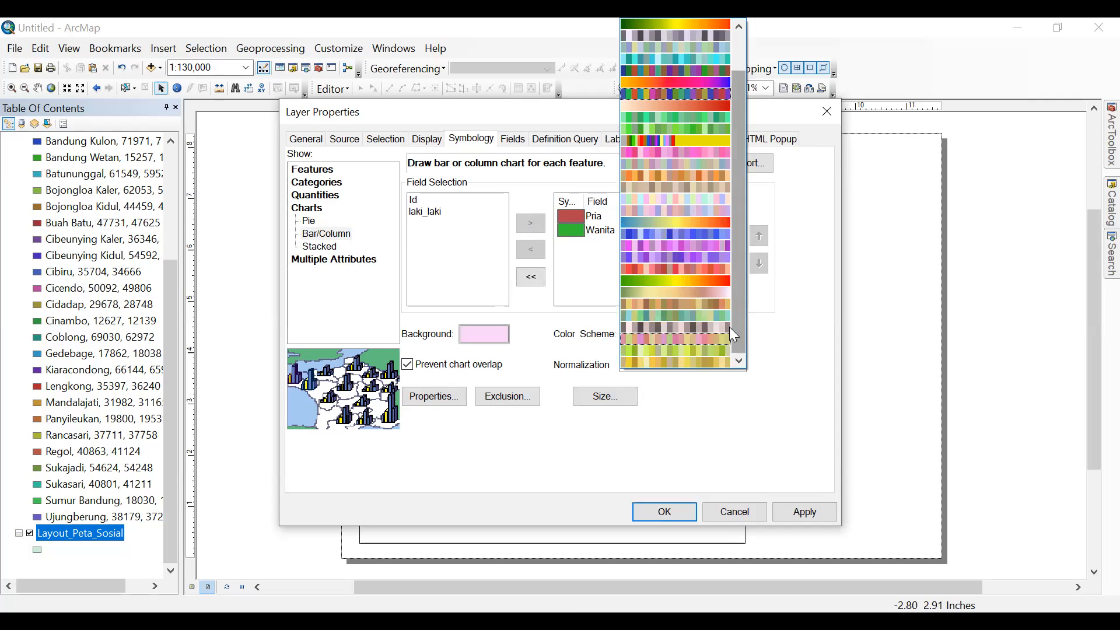
left_click(717, 314)
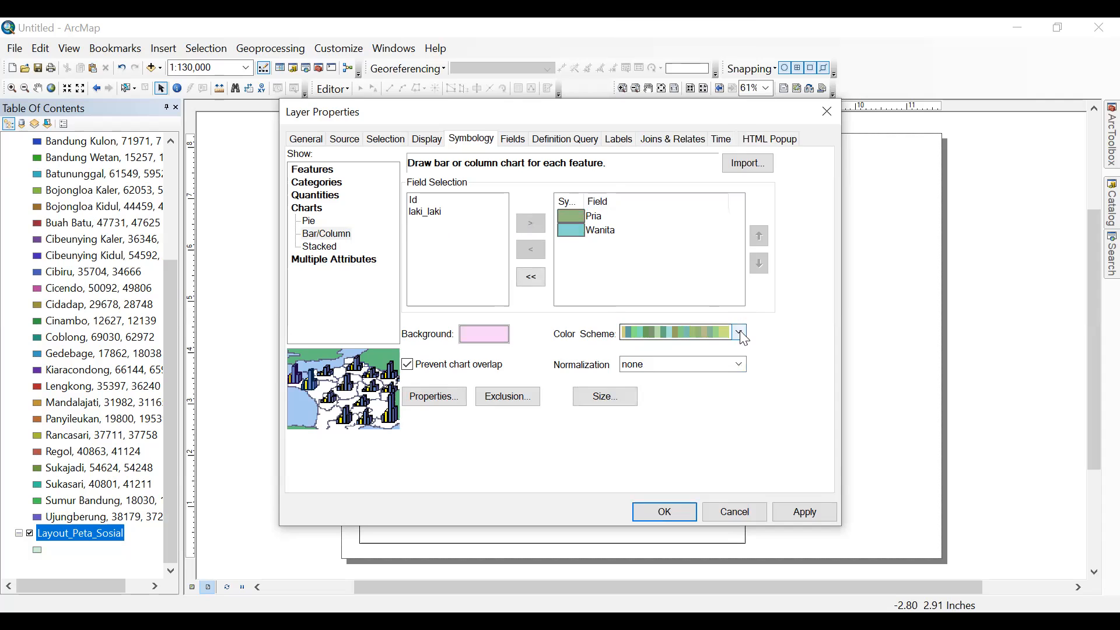
left_click(745, 339)
left_click(709, 301)
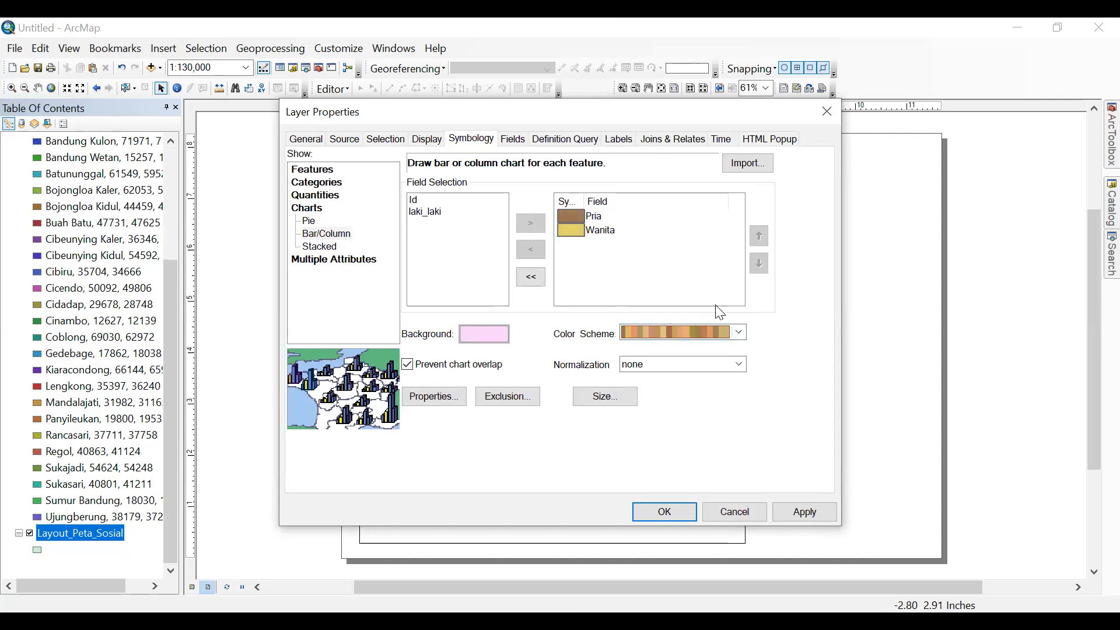
- Give the chart bars a yellow-green color scheme and accept the layer properties
left_click(740, 333)
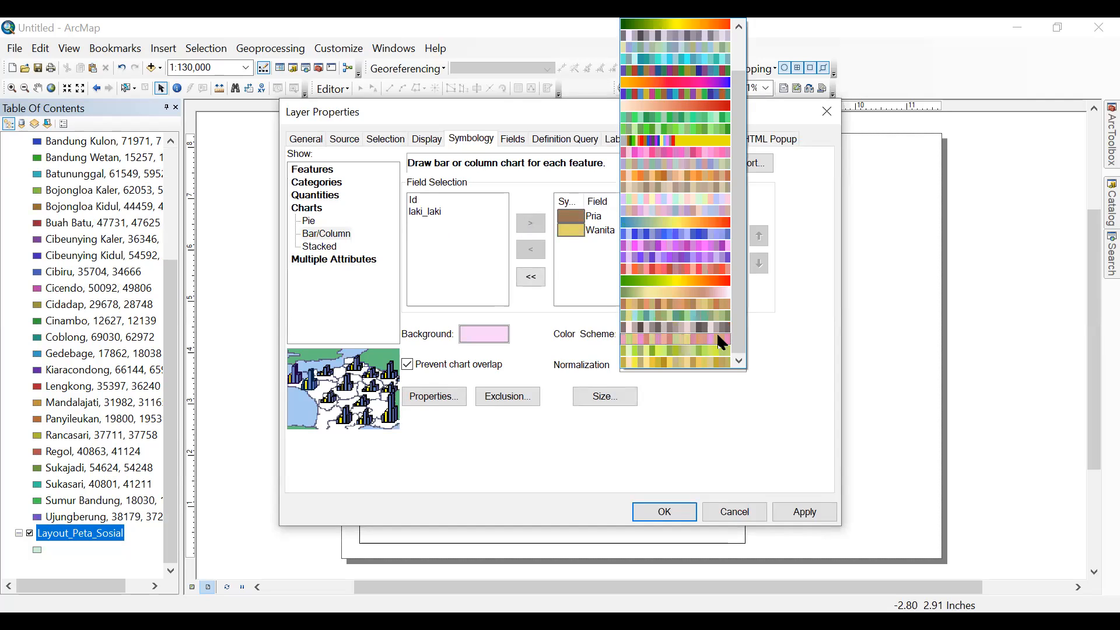
left_click(712, 350)
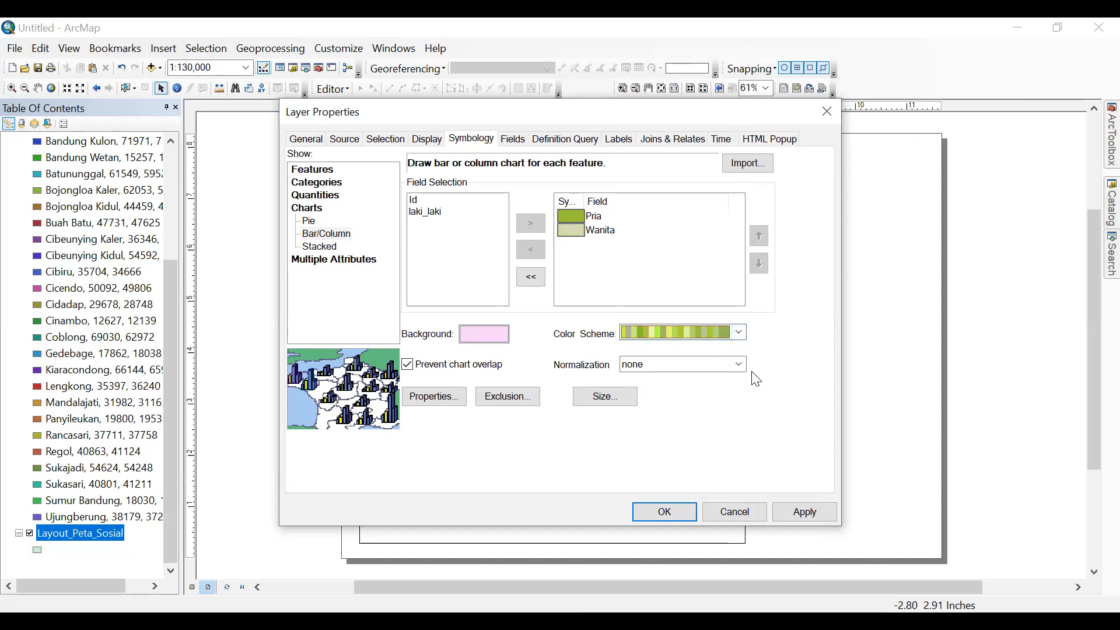
left_click(668, 512)
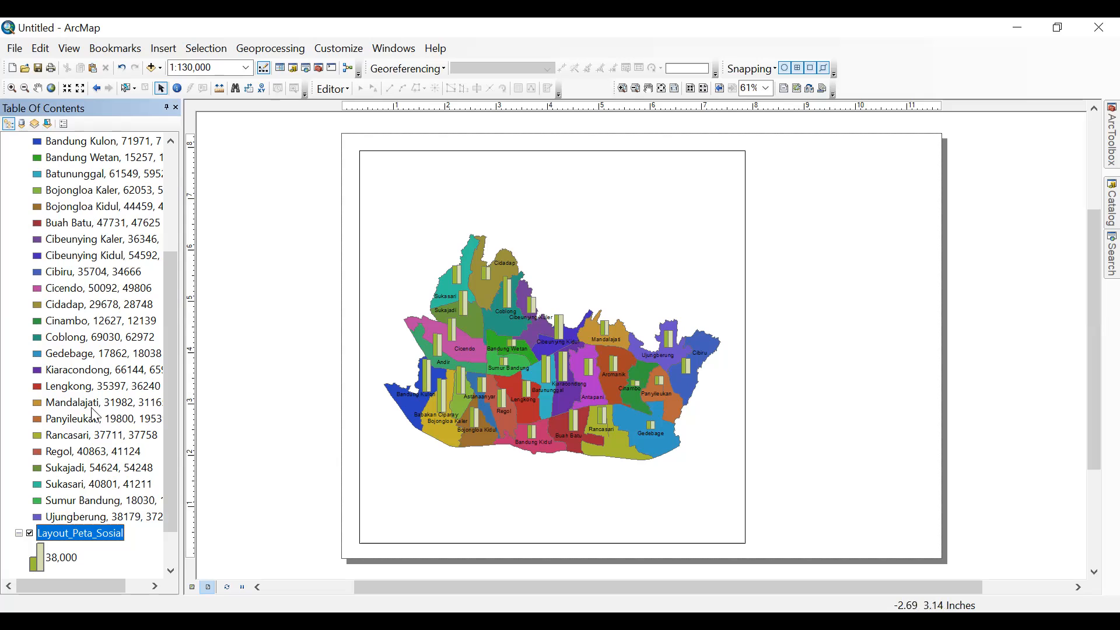
left_click_drag(171, 406, 167, 473)
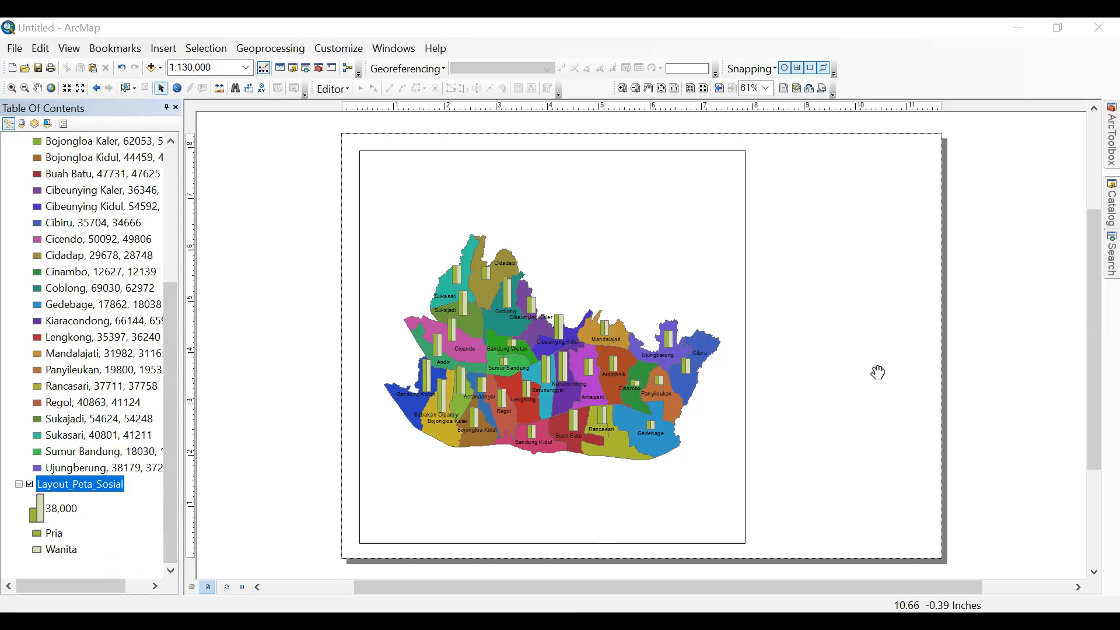
- Add a labeled graticule to the data frame, keeping the default 30-second intervals, simple border and fixed-grid storage
right_click(429, 230)
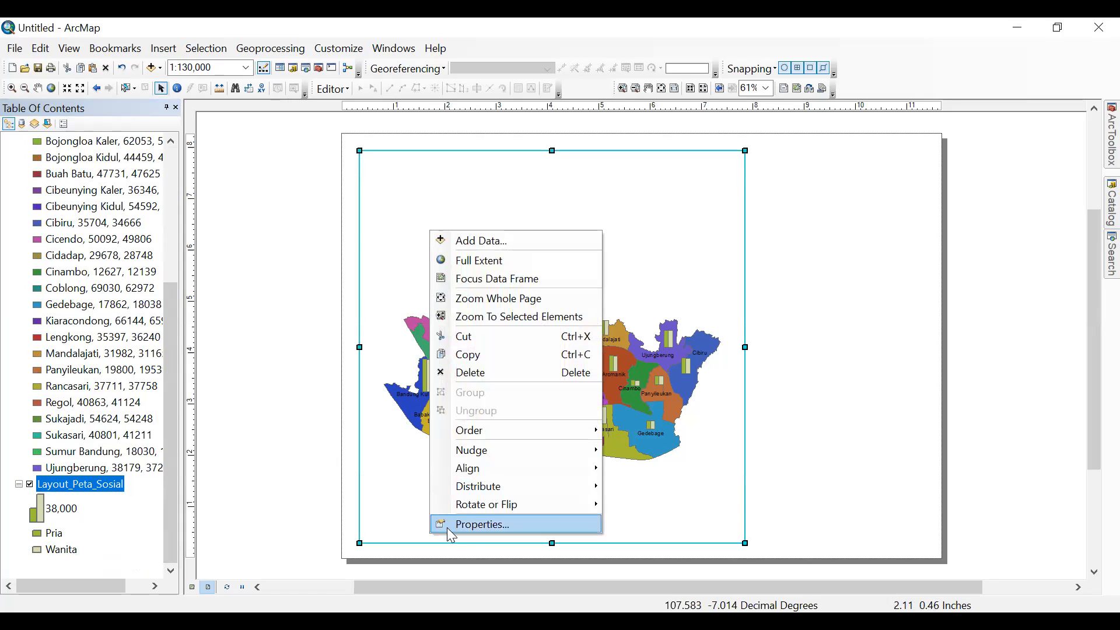
left_click(447, 529)
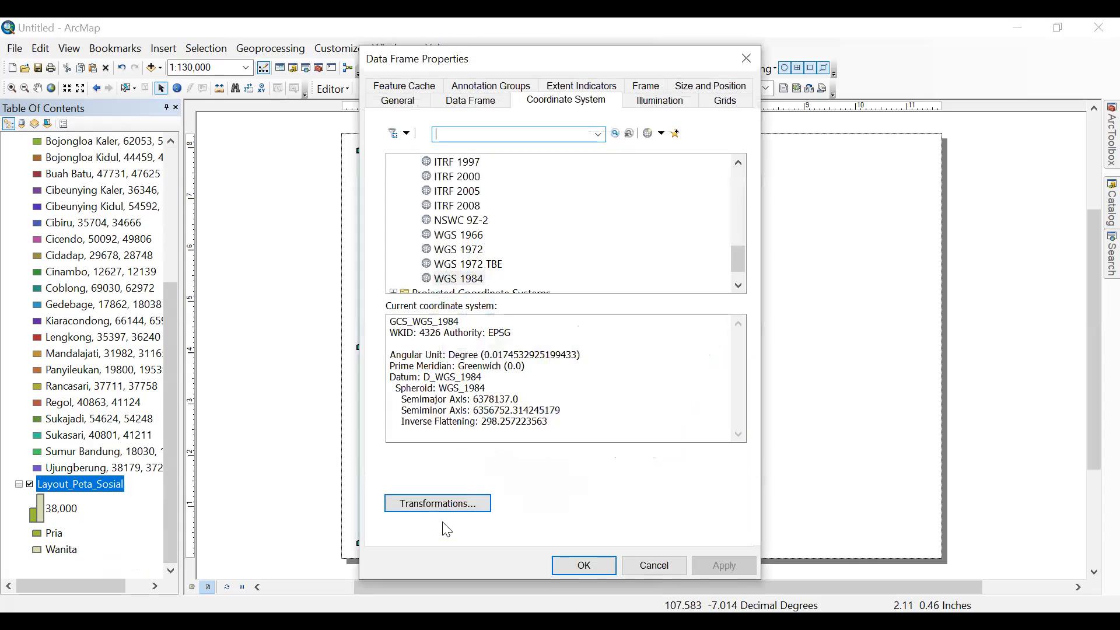
left_click(734, 108)
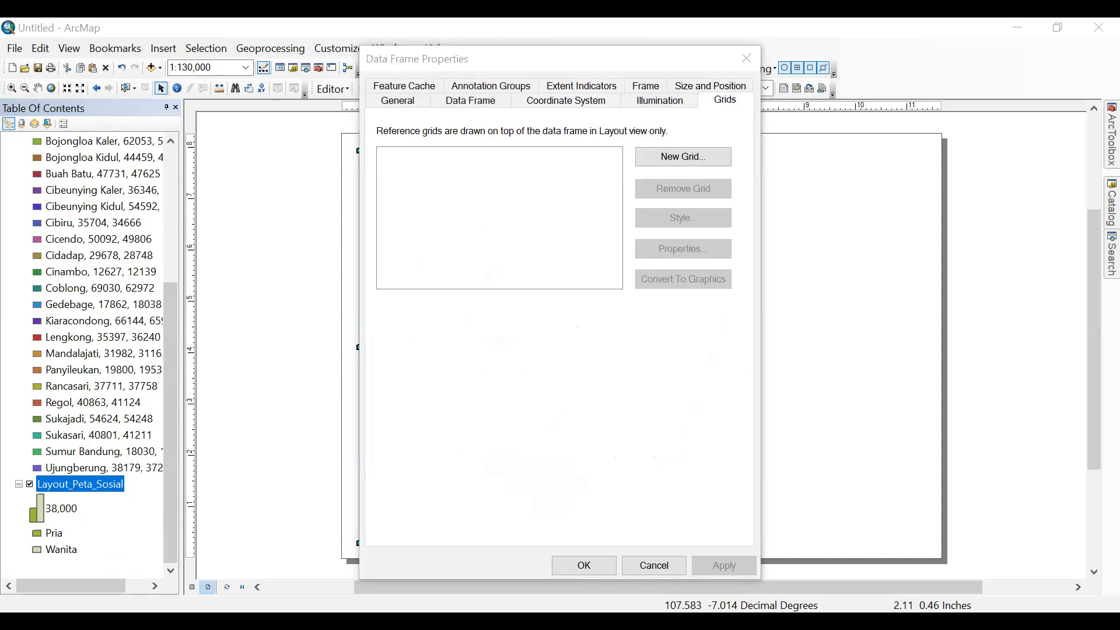
left_click(693, 157)
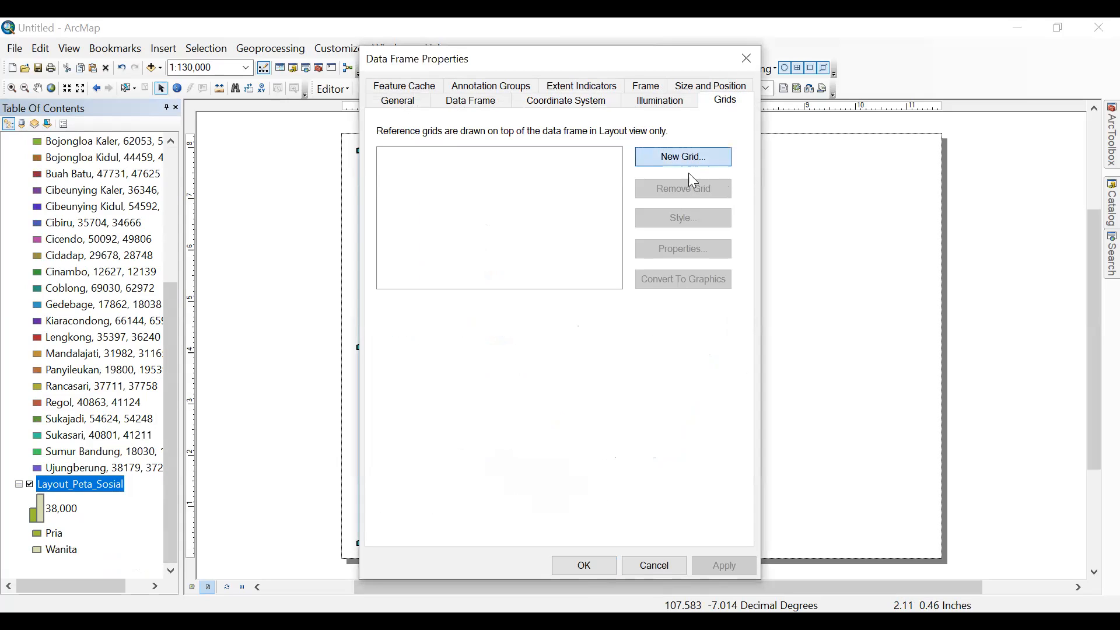
left_click(680, 483)
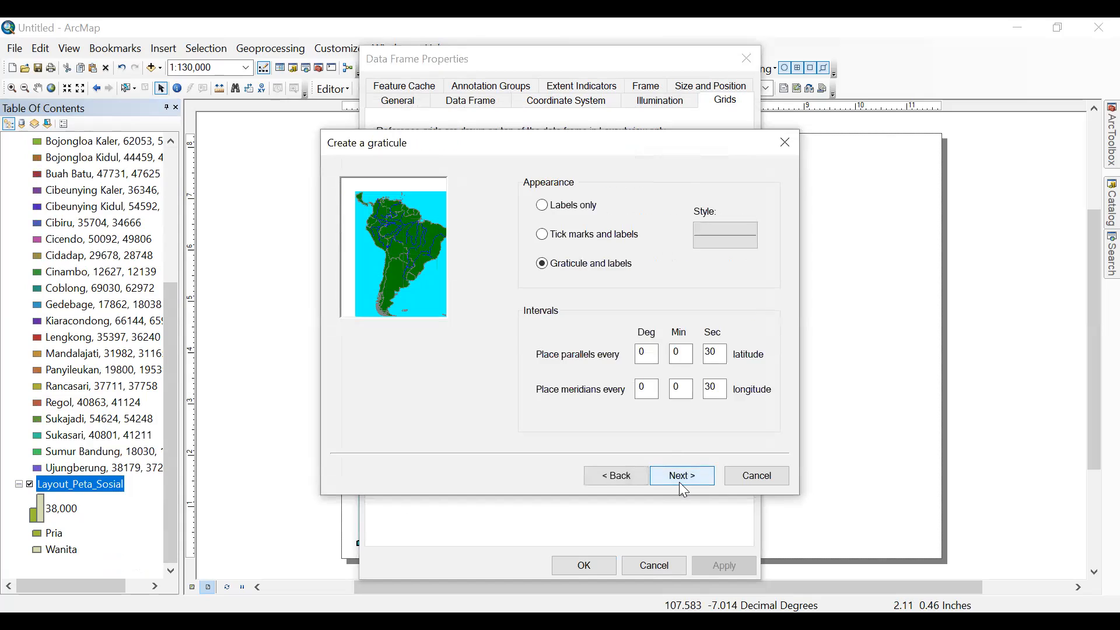
left_click(680, 483)
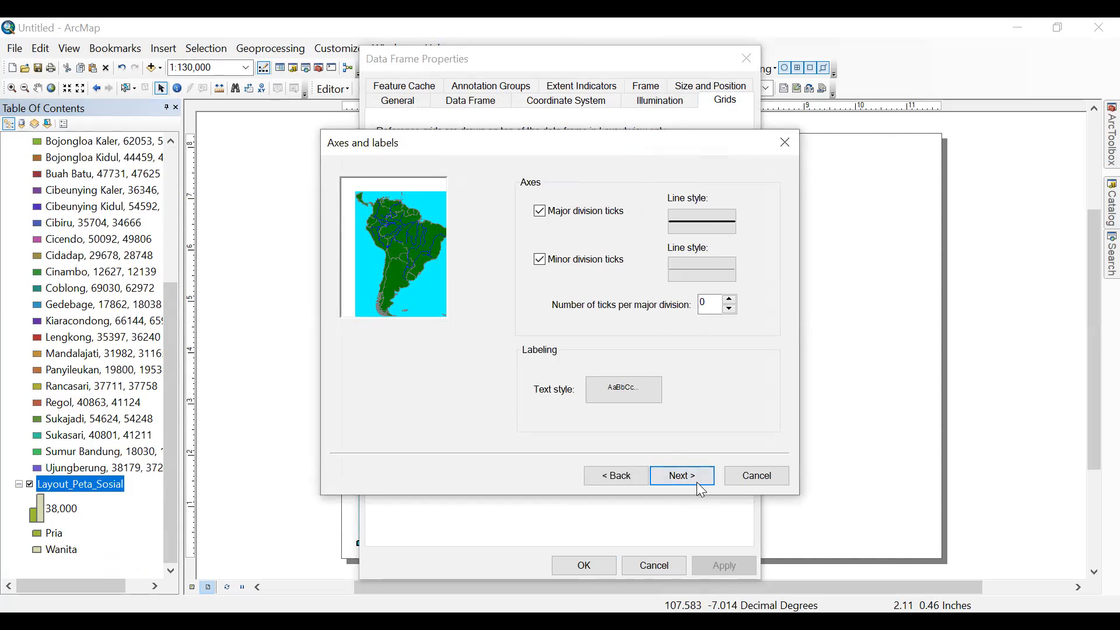
left_click(696, 482)
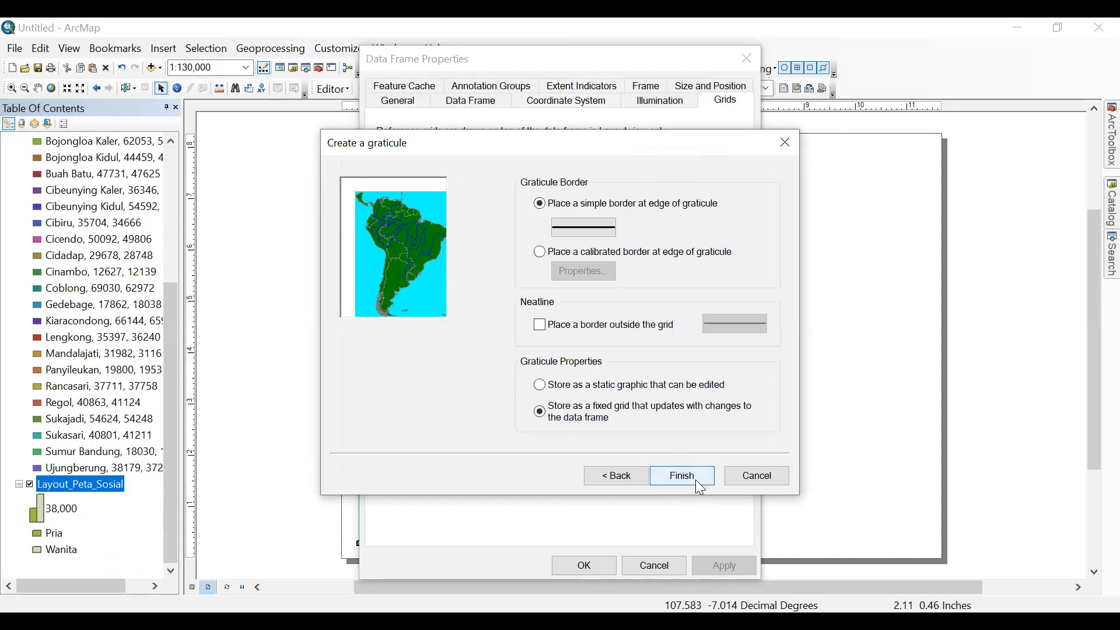
left_click(699, 478)
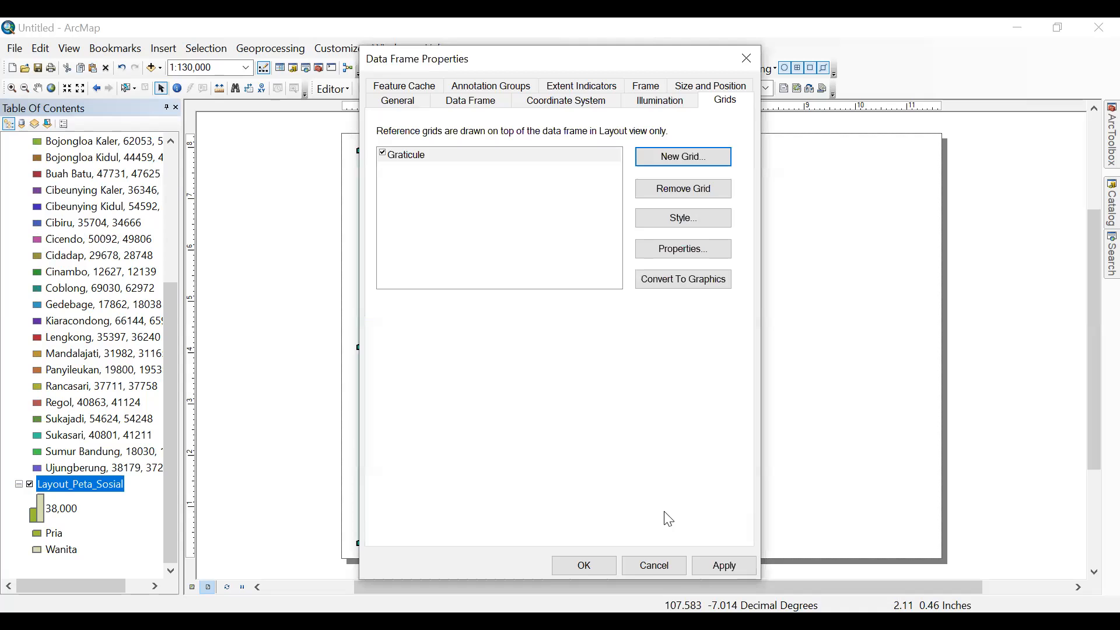
left_click(583, 565)
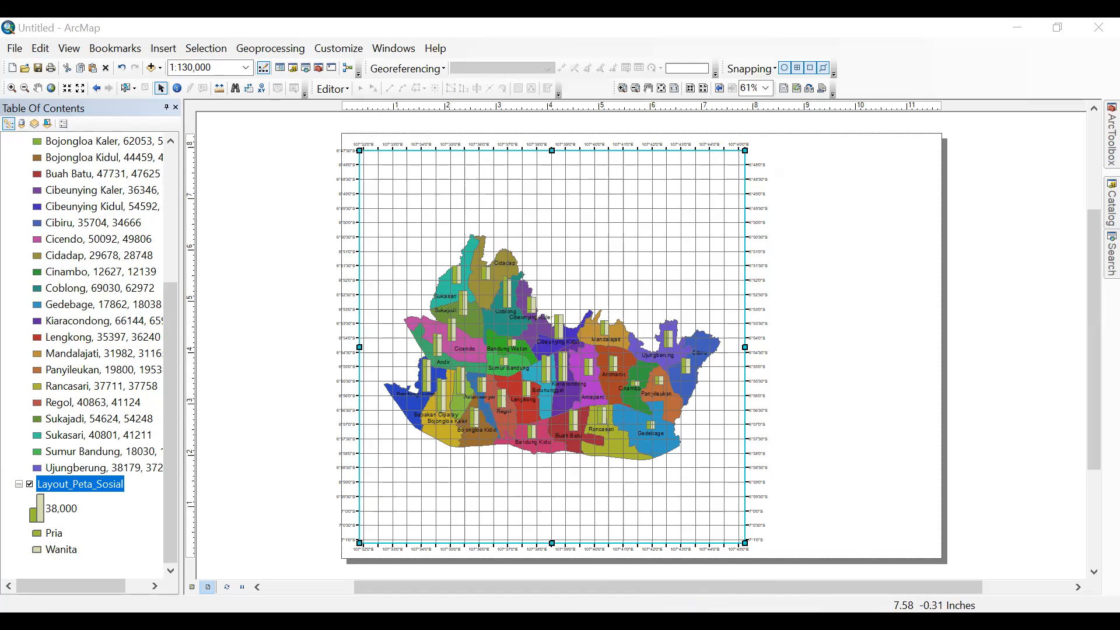
- In the graticule's properties, set the label offset to 2 pts and make the left and right labels vertical
right_click(489, 224)
left_click(555, 512)
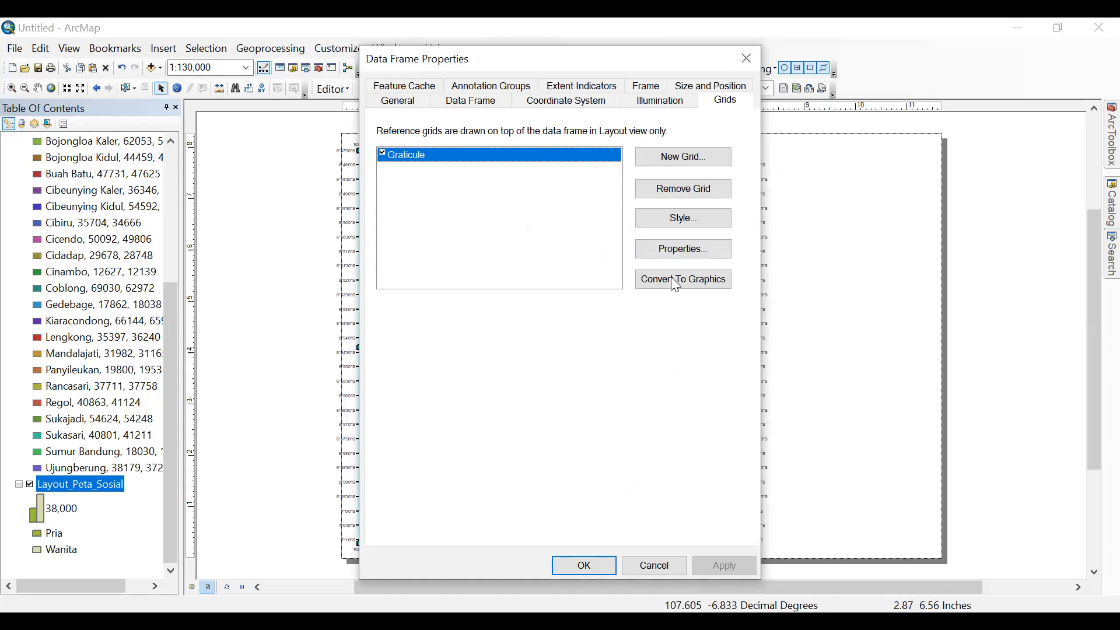
left_click(685, 250)
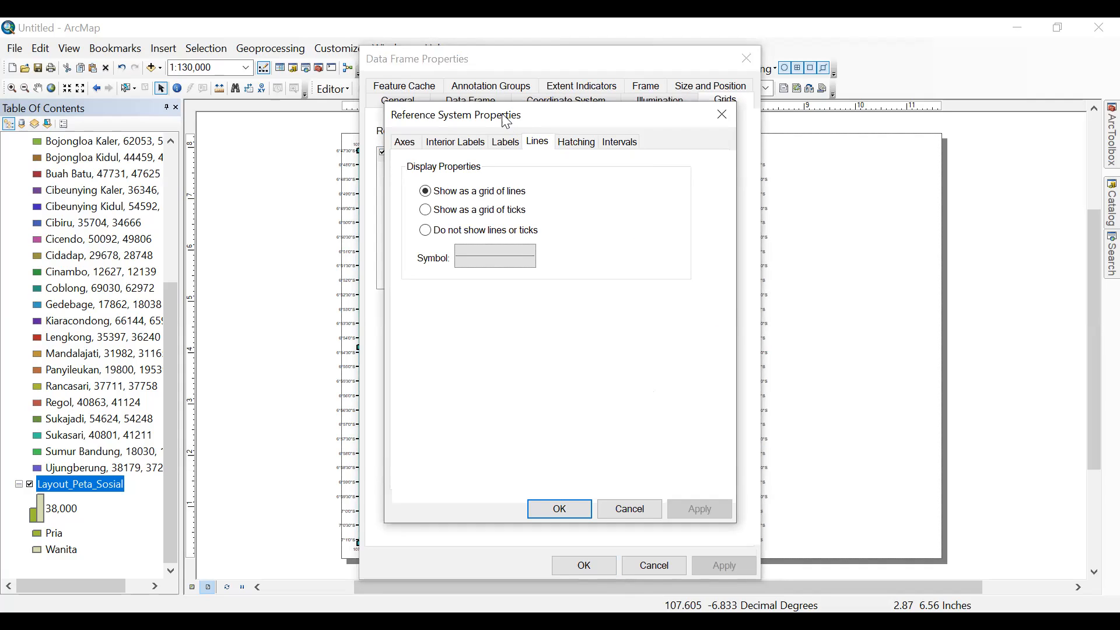
left_click_drag(495, 121, 262, 130)
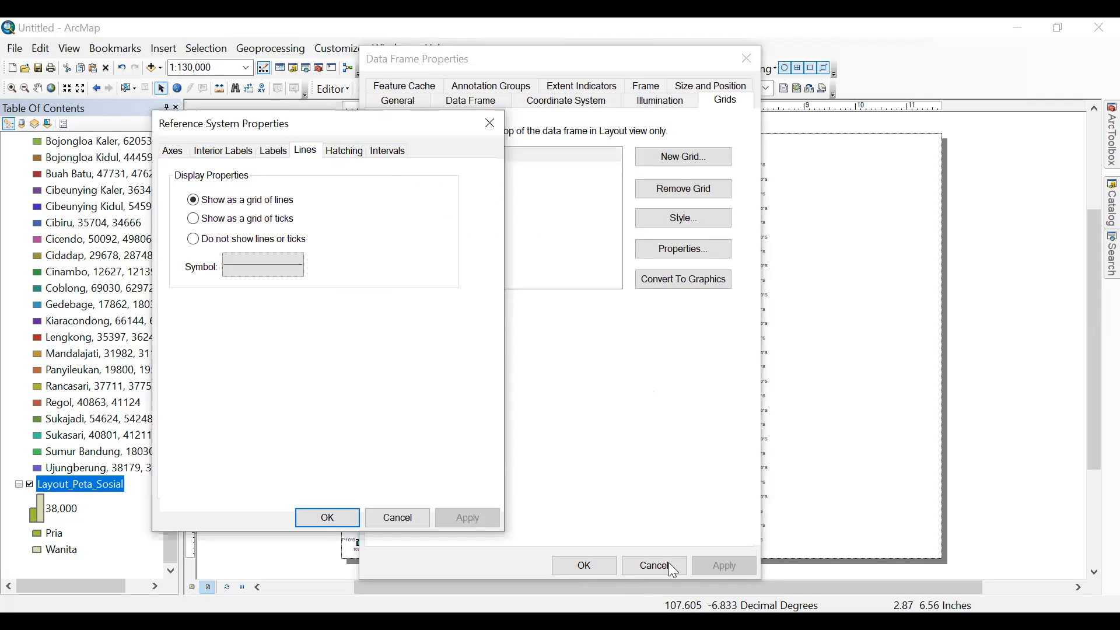
key("alt+Tab")
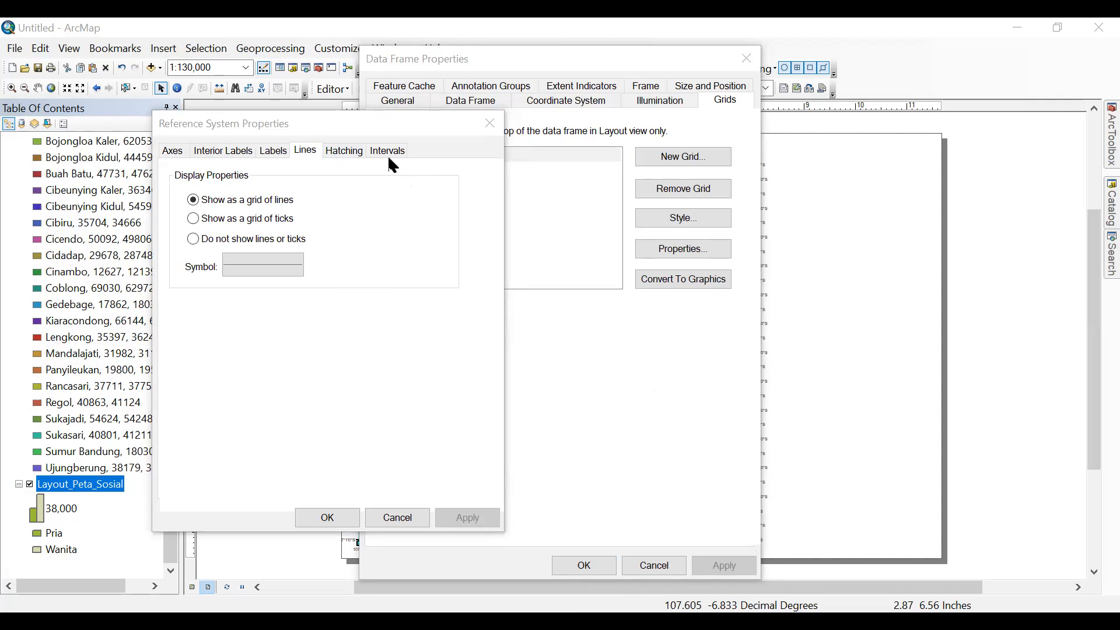
left_click(284, 159)
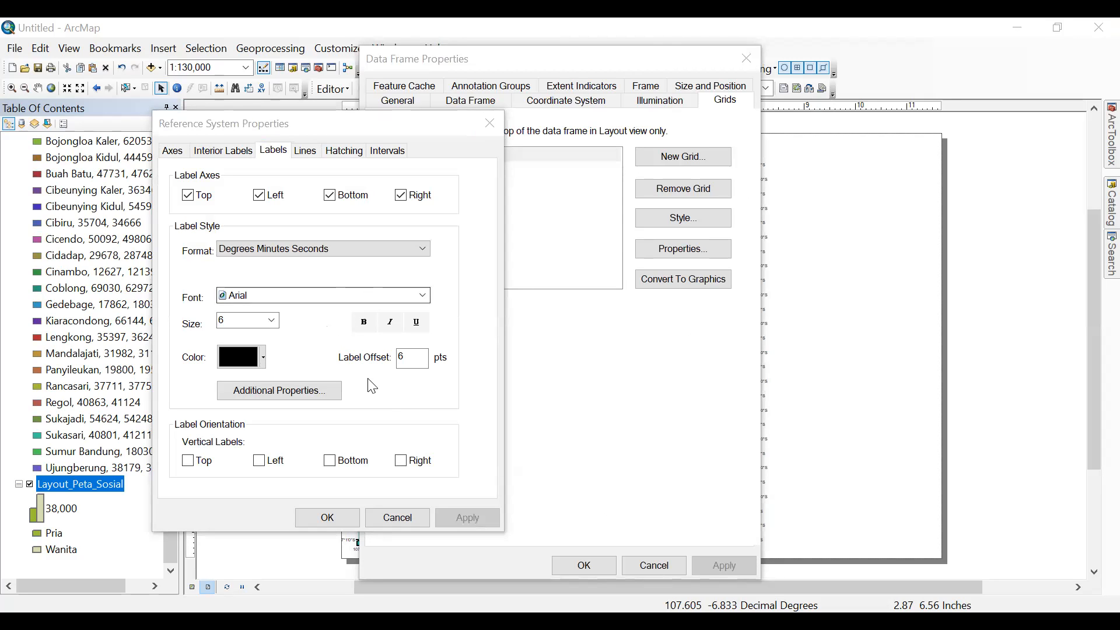
double_click(412, 356)
type("2")
left_click(261, 464)
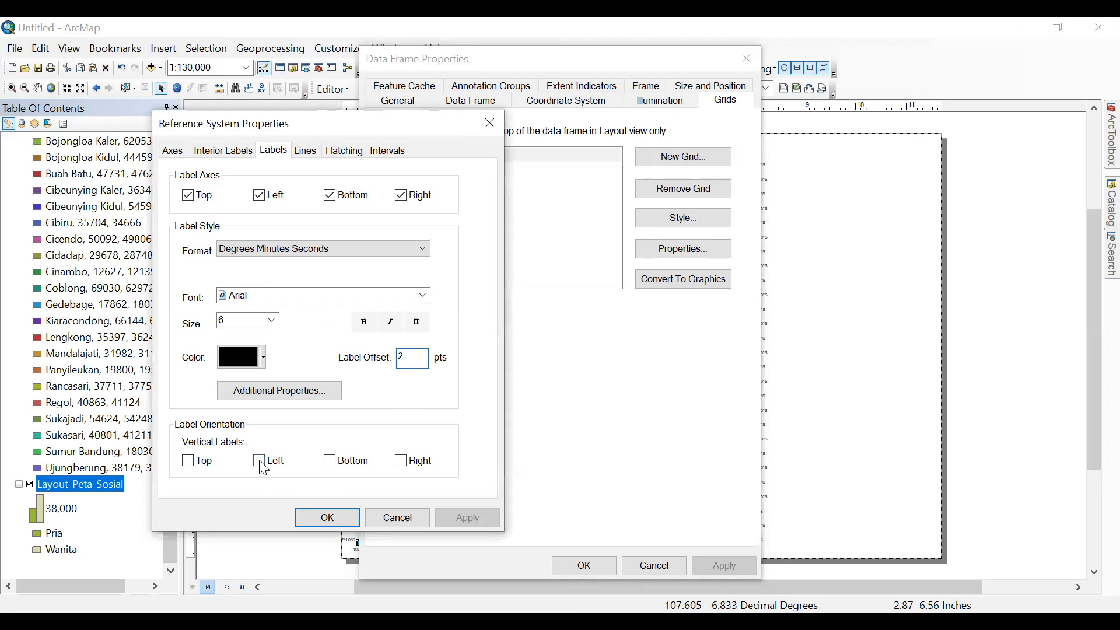
left_click(401, 462)
left_click(823, 387)
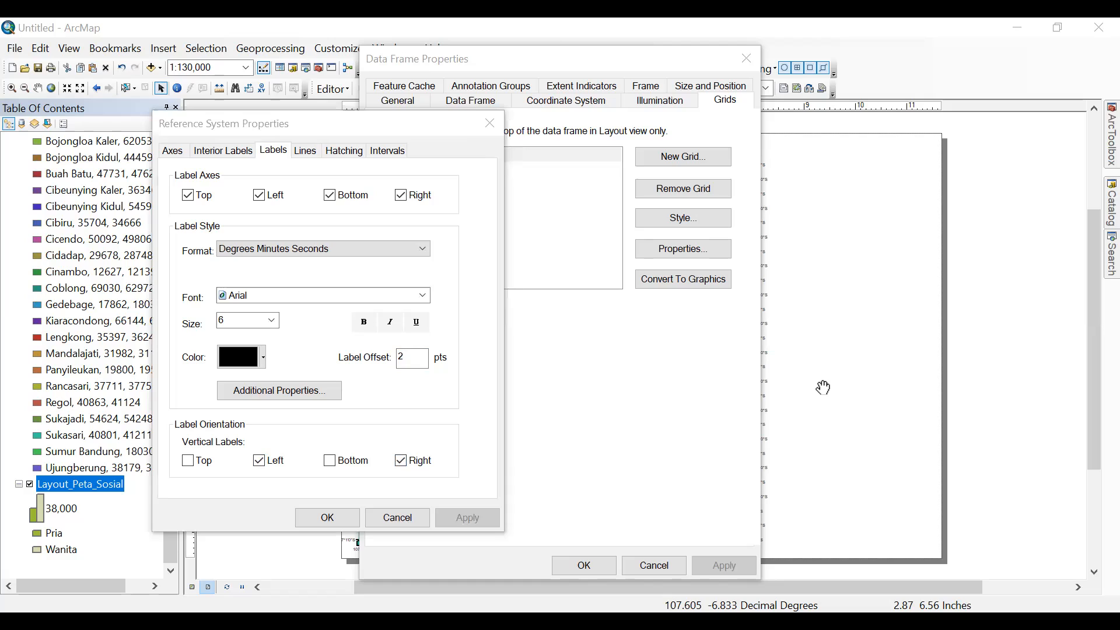
- Set the graticule's X and Y axis intervals to 2 minutes 30 seconds and accept the data frame properties
left_click(304, 156)
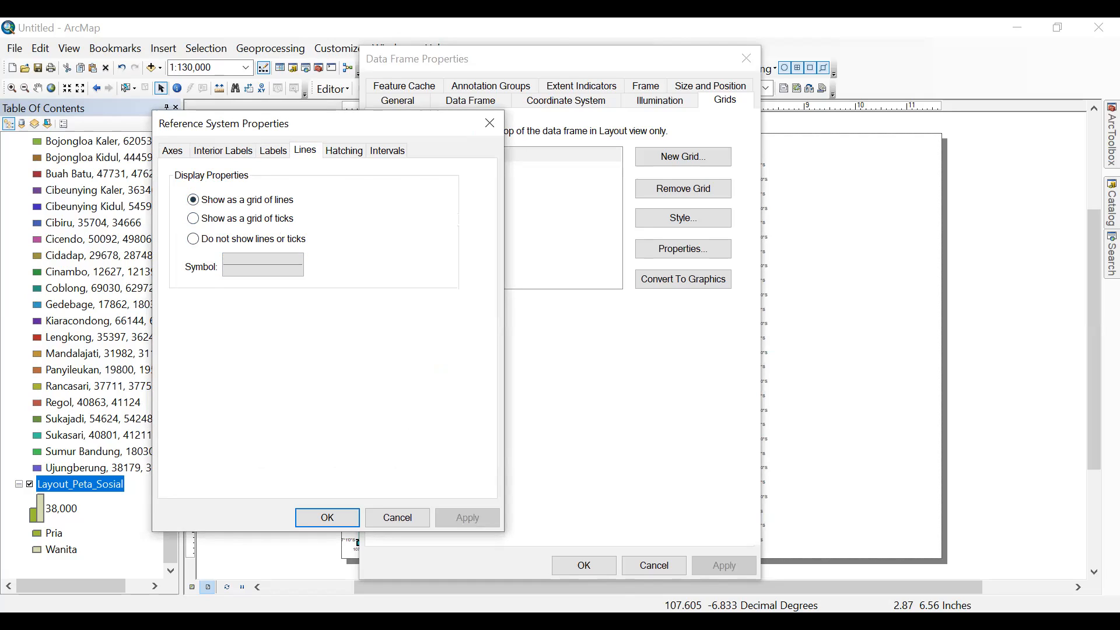
left_click(872, 330)
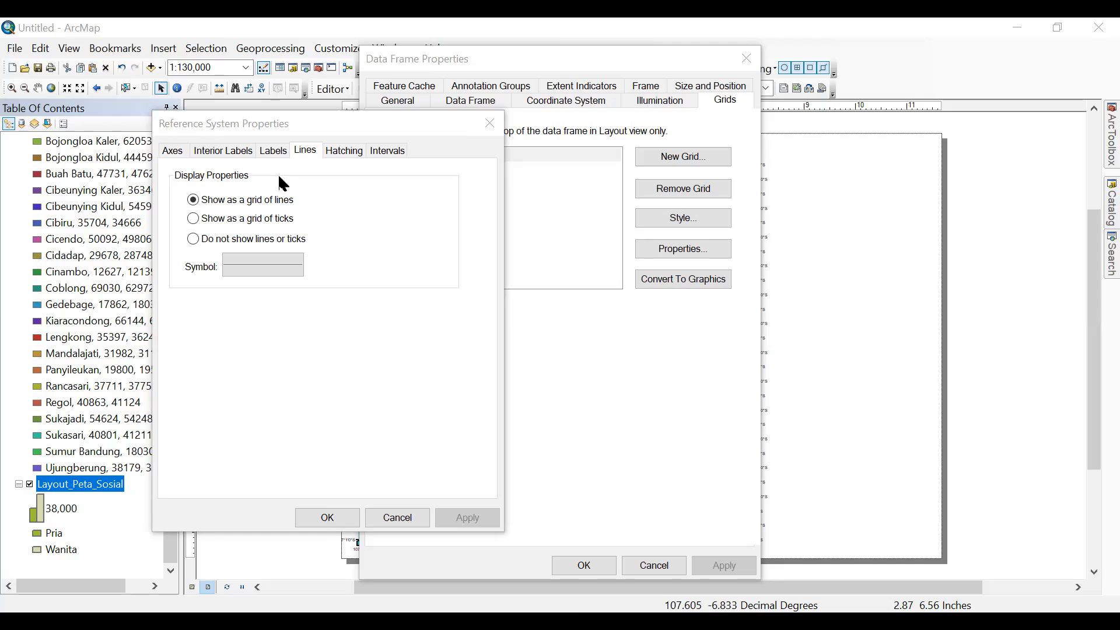
left_click(398, 158)
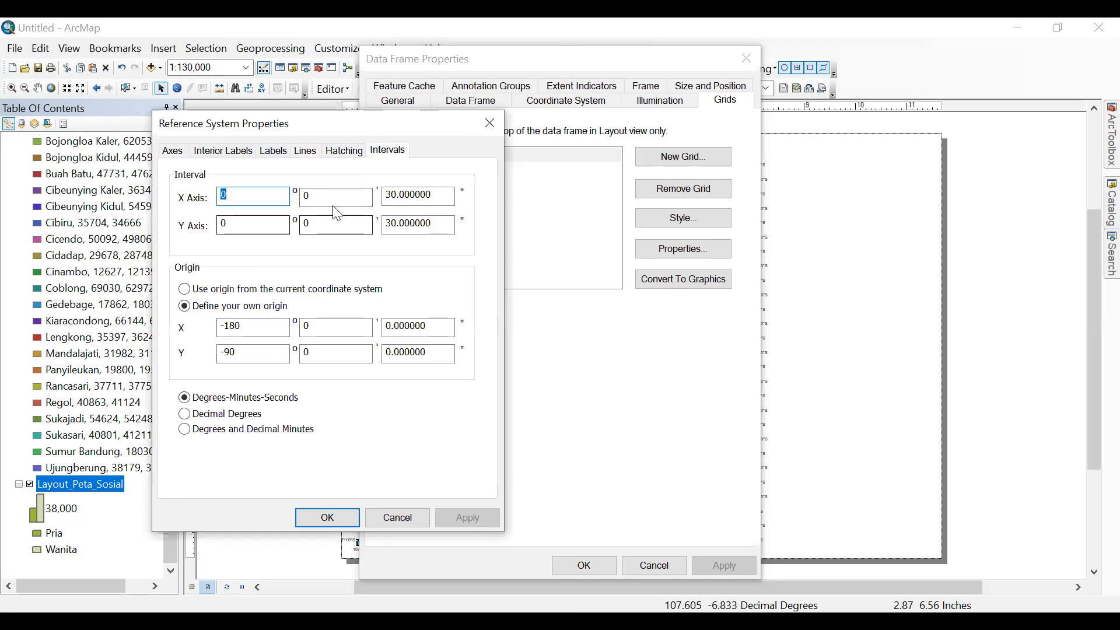
double_click(299, 199)
type("2")
double_click(307, 225)
type("2")
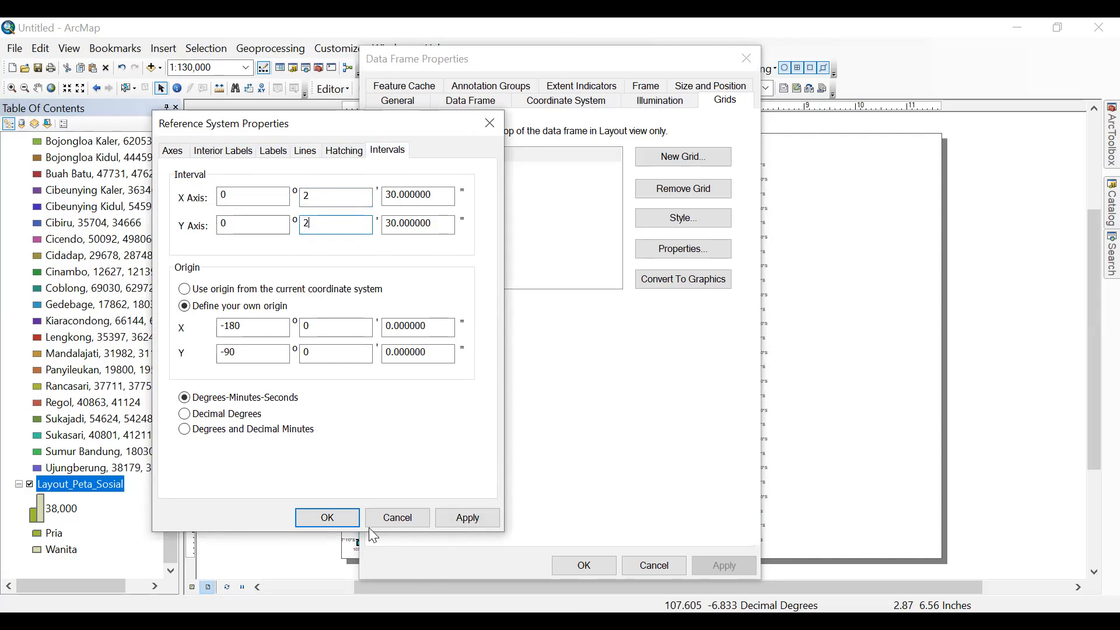
left_click(337, 523)
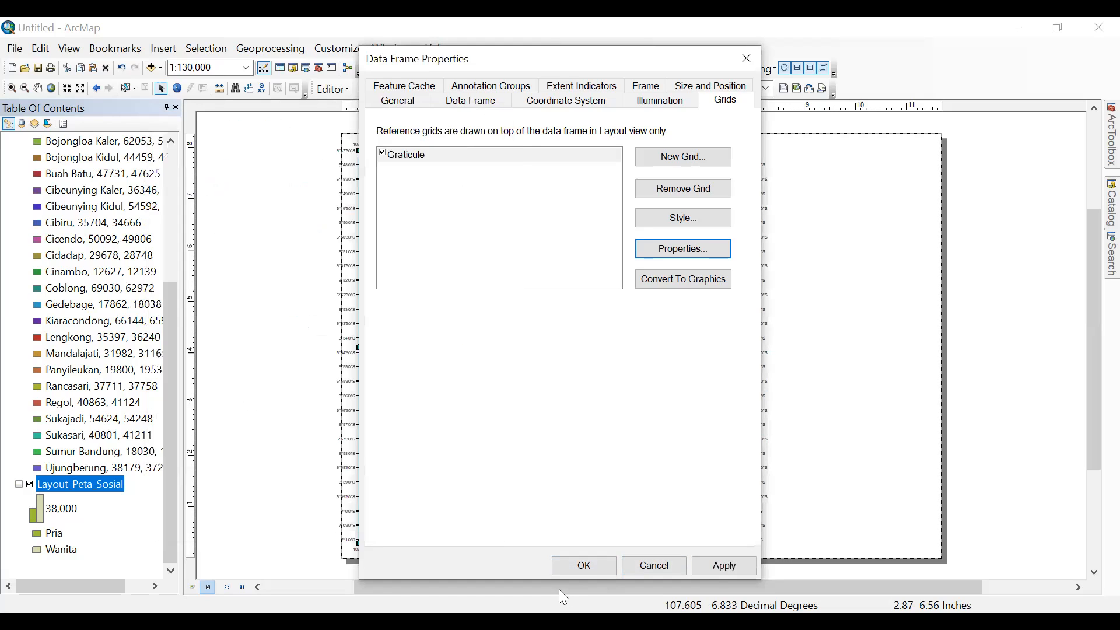
left_click(603, 562)
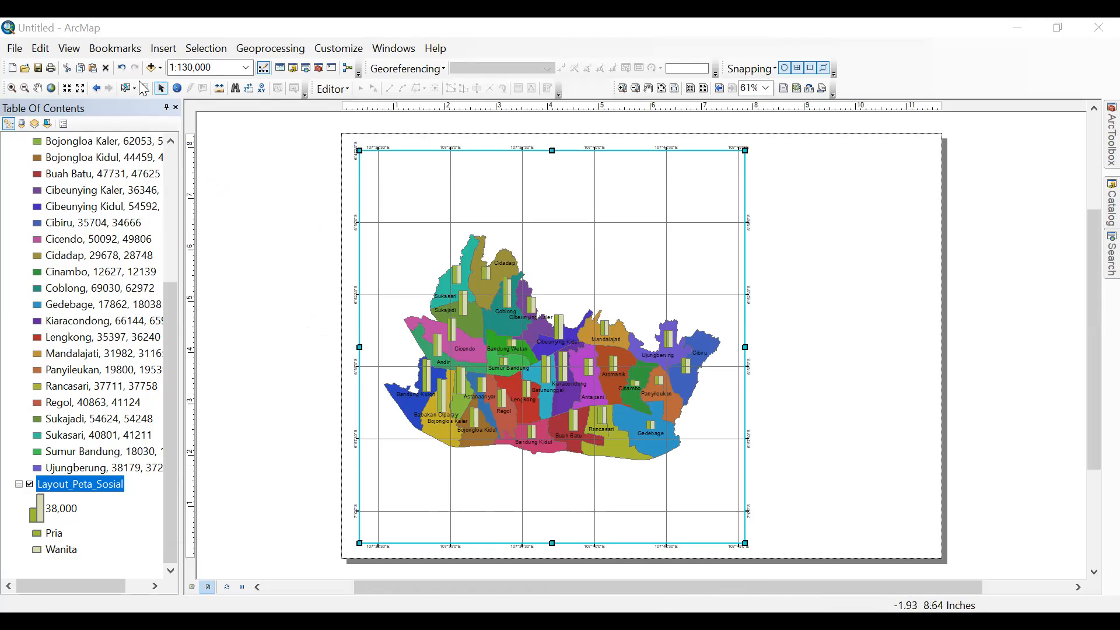
- Insert the map title "Peta" and place it in the empty area right of the map frame, near the page's upper edge
left_click(162, 49)
left_click(175, 82)
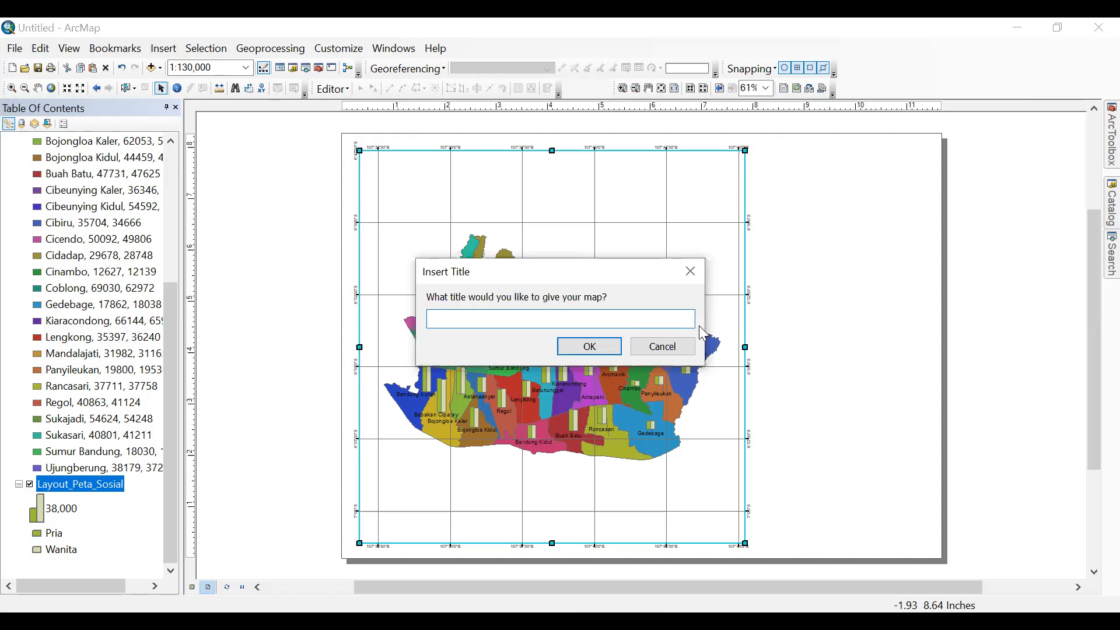
type("Peta")
key("Return")
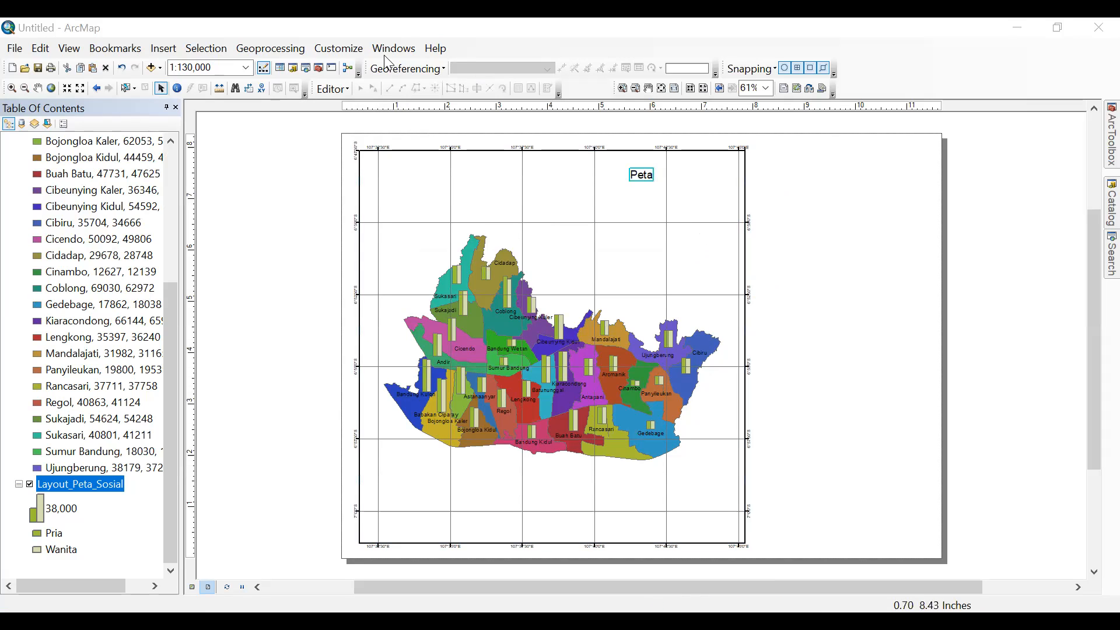
left_click_drag(640, 170, 832, 167)
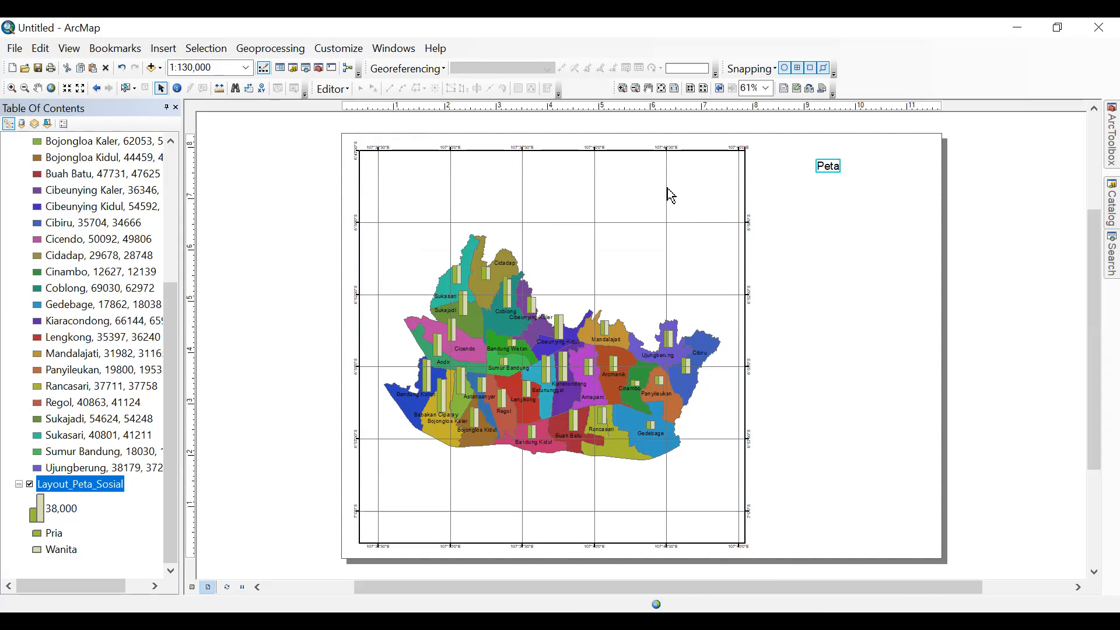
- Replace the title text with three lines: "Peta Jumlah Penduduk Kecamata", "Di Kota Bandung" and "Berdasarkan Jenis Kel"
double_click(828, 169)
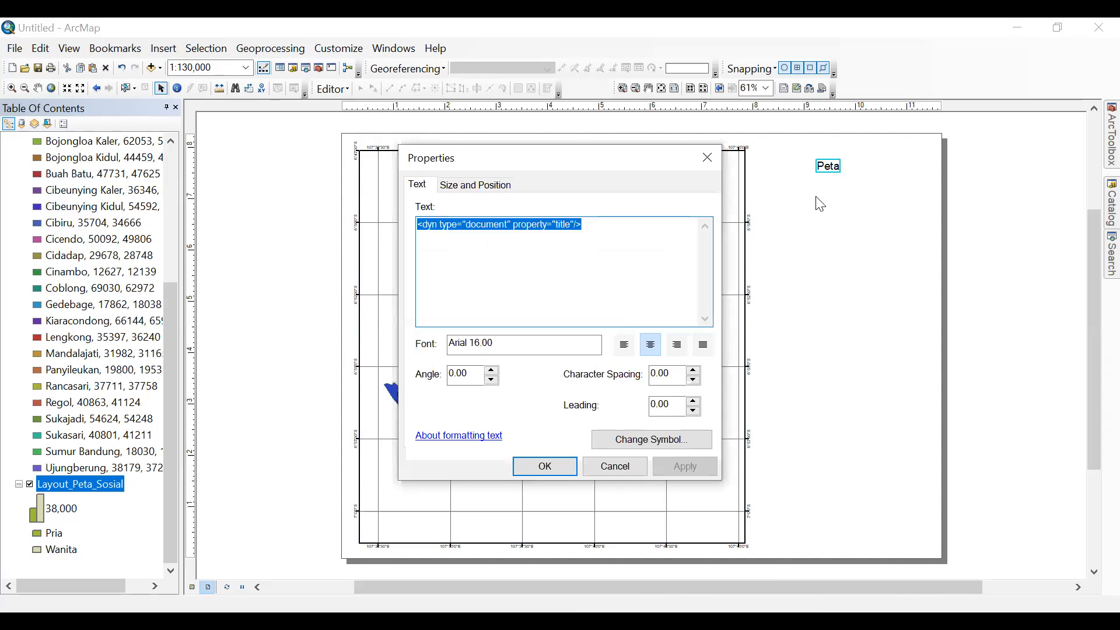
type("Pw")
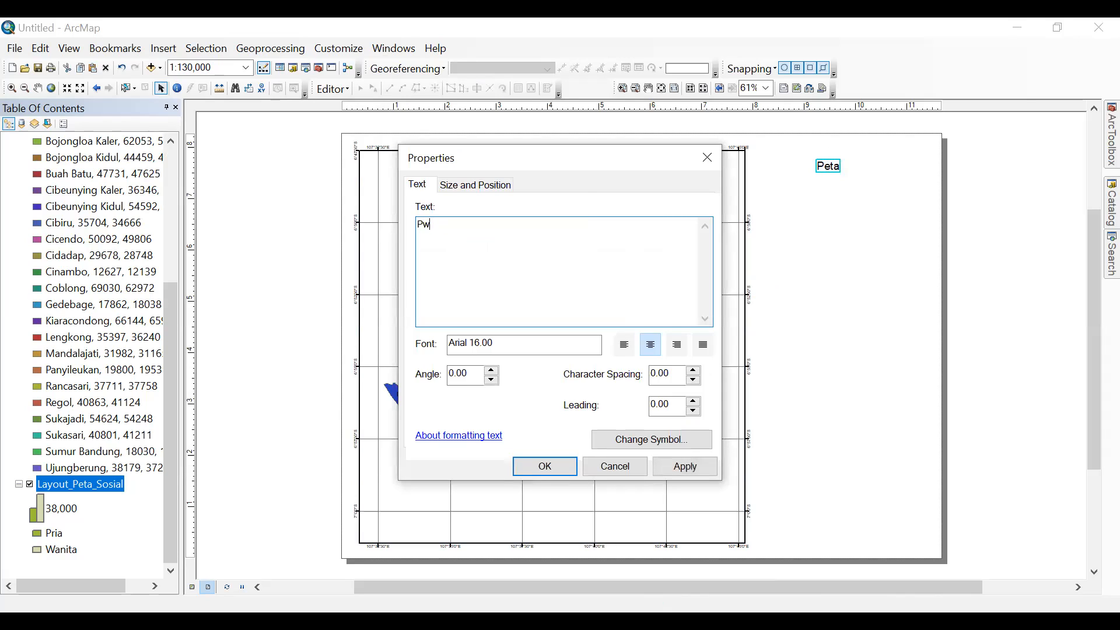
type("ta Jumlah Penduduk Kecamata")
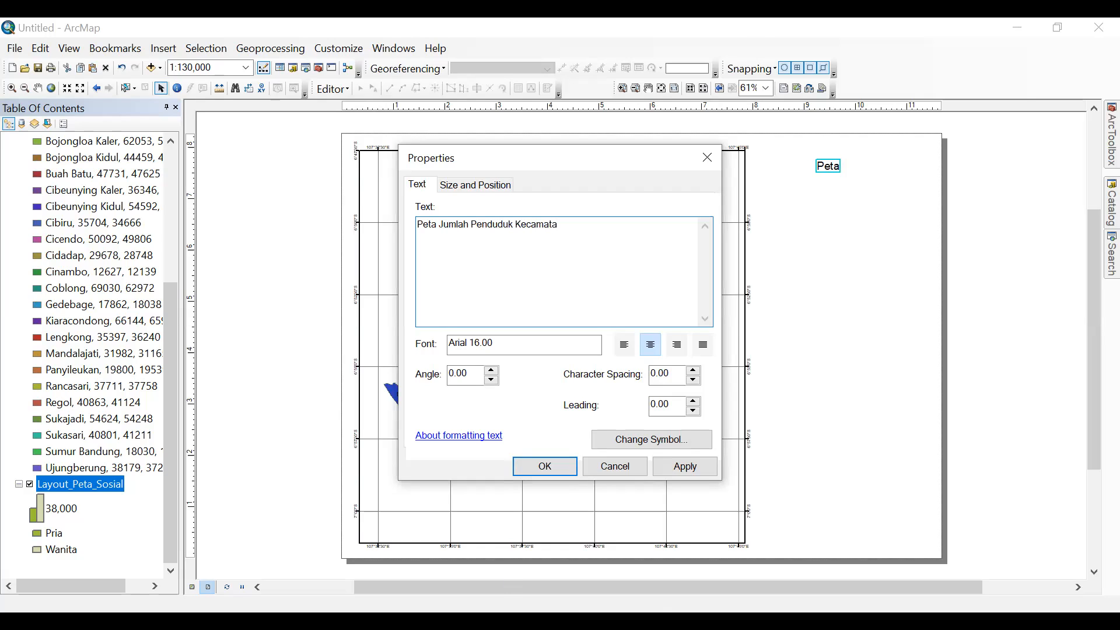
key("alt+Tab")
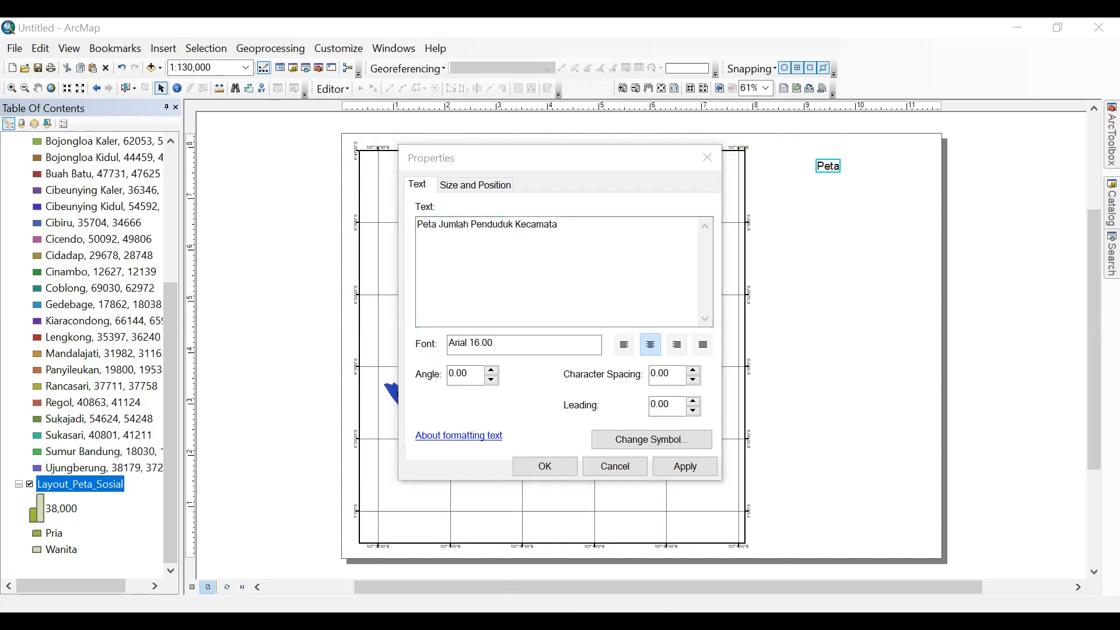
key("alt+Tab")
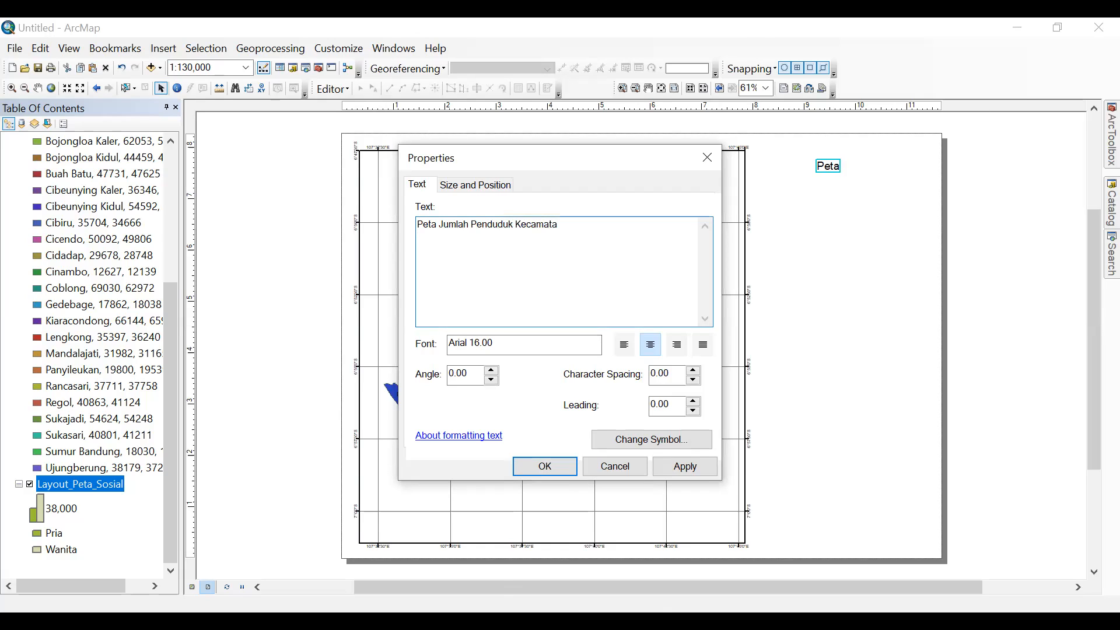
type("Kota Bandung ")
type("Berdasa")
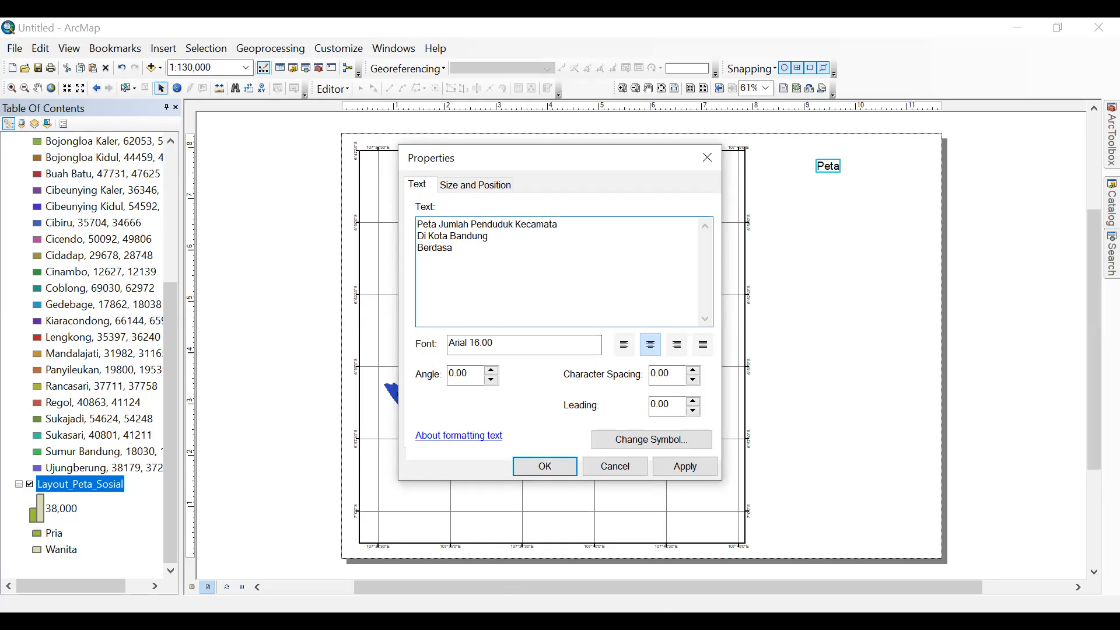
type("rkan Jenis Kel")
- Make the map title bold in Arial 16 and position it in the empty space beside the map frame
left_click(639, 441)
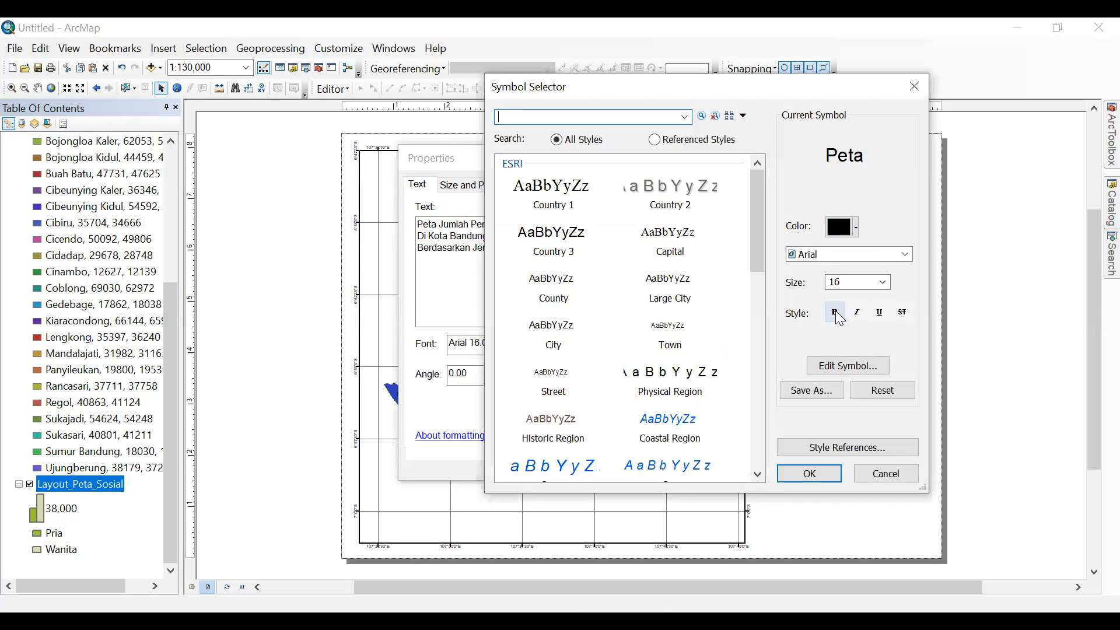
left_click(834, 312)
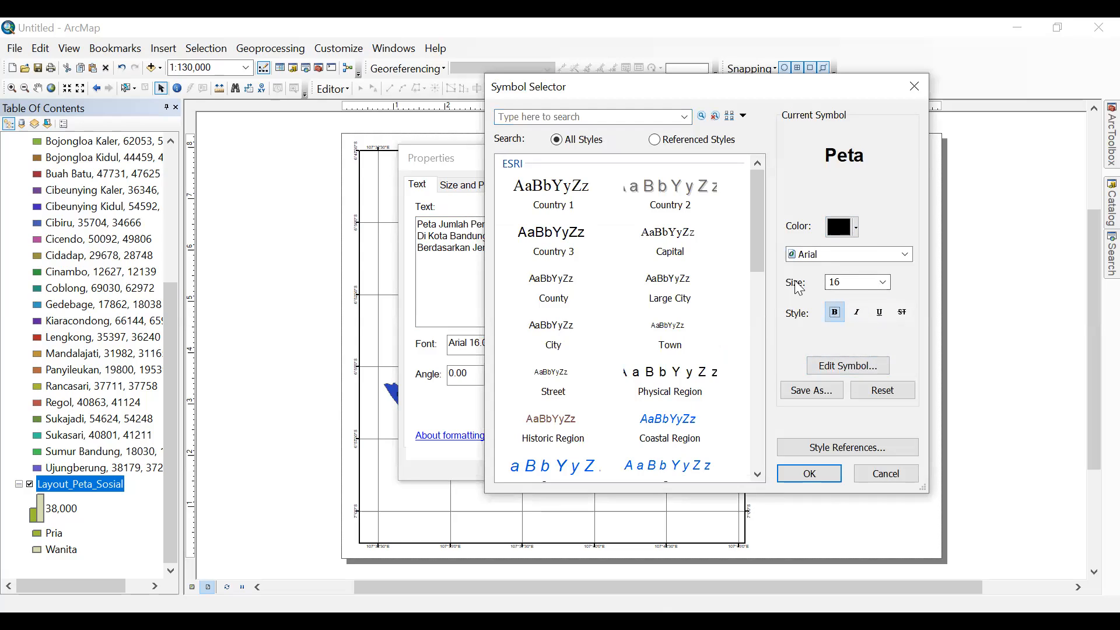
scroll(577, 292, "down", 6)
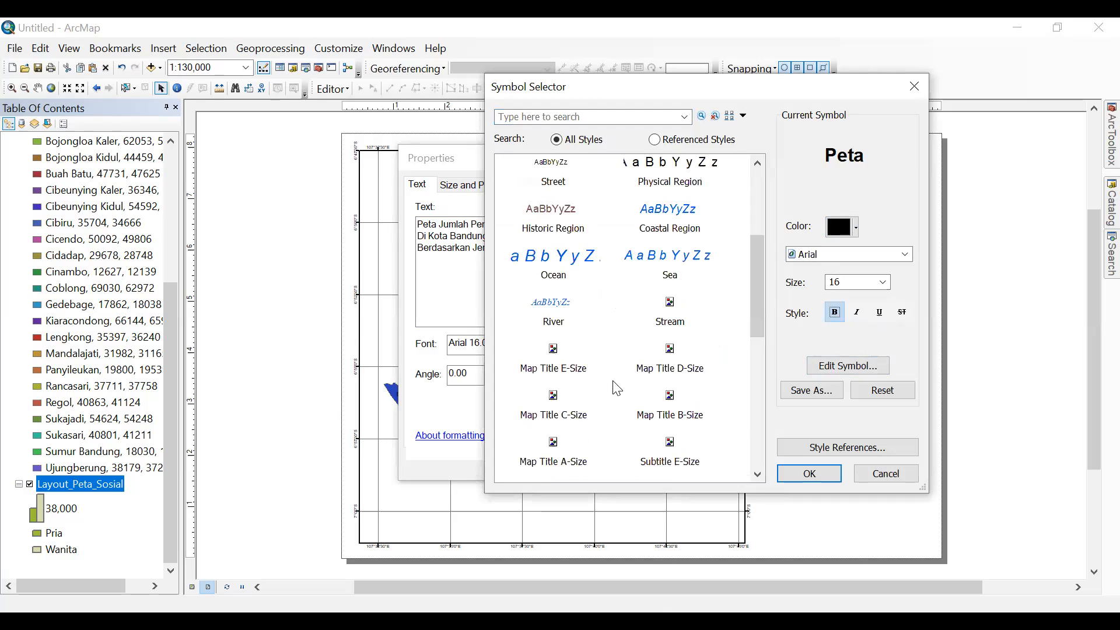
scroll(627, 324, "up", 6)
scroll(646, 286, "down", 6)
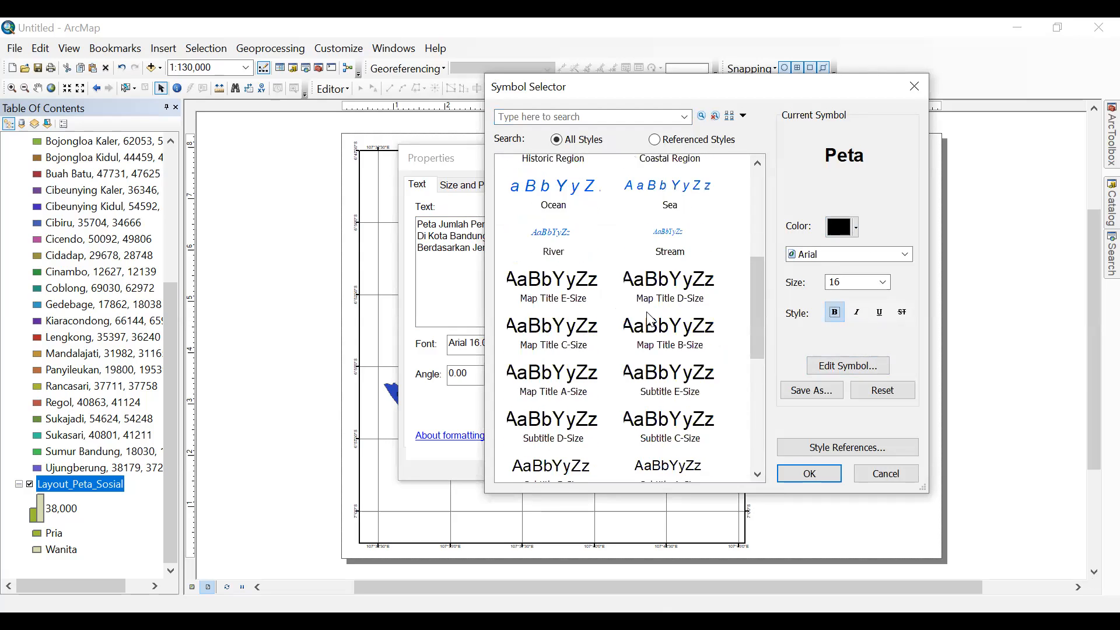
scroll(667, 308, "up", 6)
left_click(829, 475)
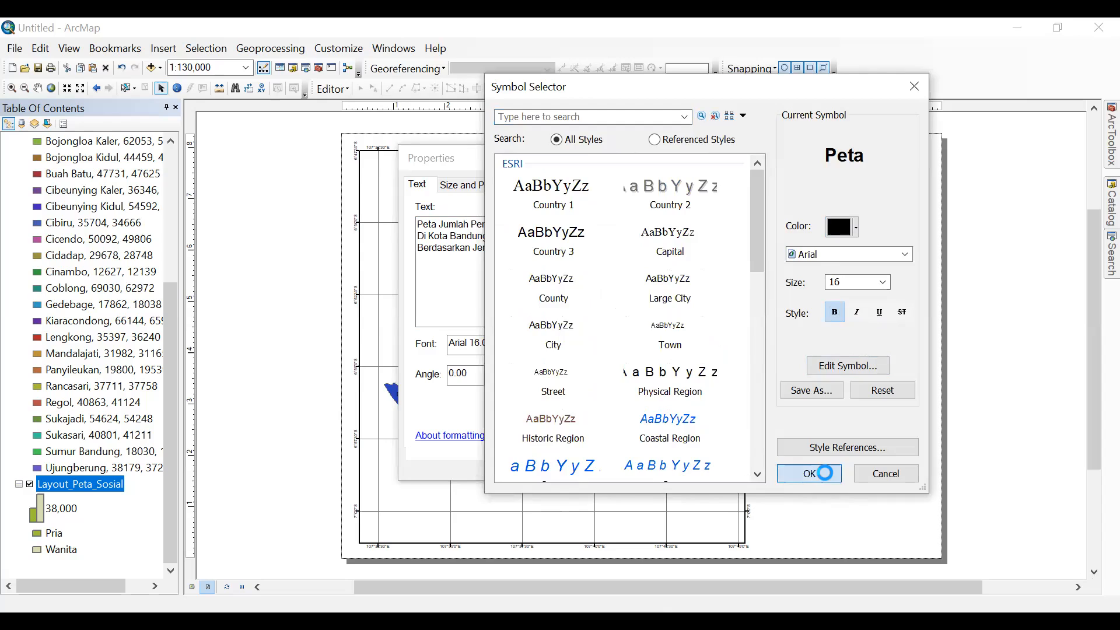
left_click(550, 468)
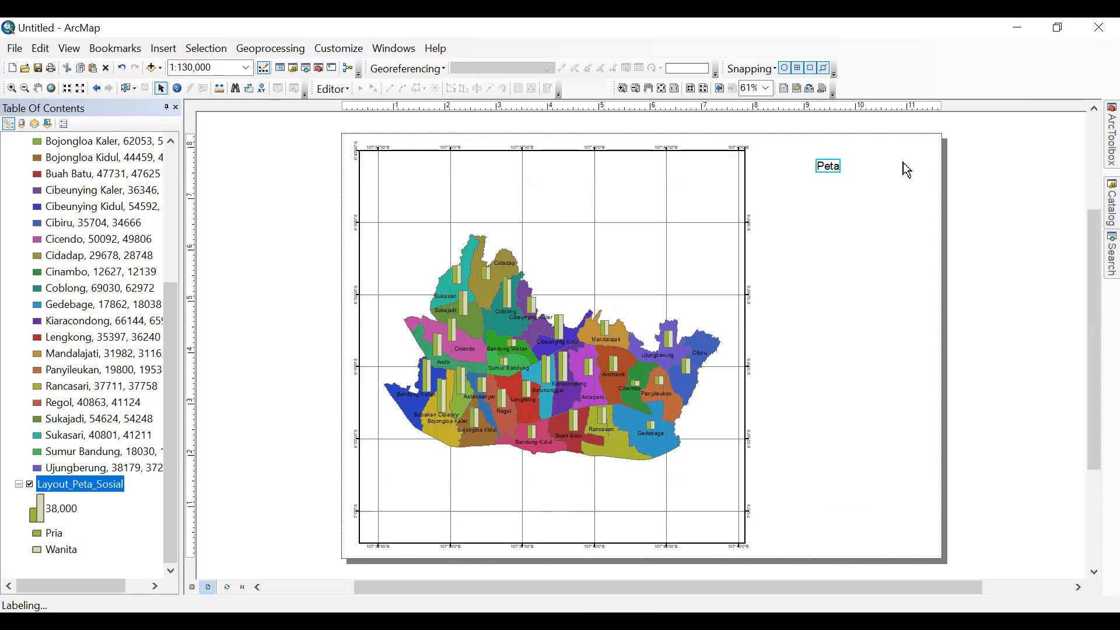
left_click_drag(858, 177, 873, 167)
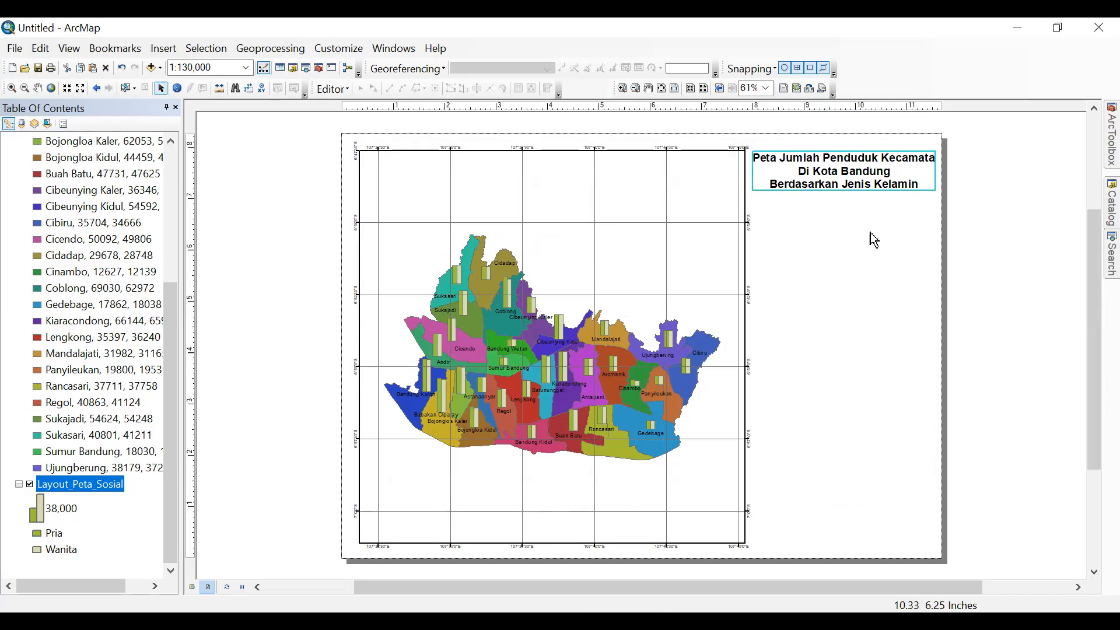
- Narrow the map frame from its right edge to about 7.5 inches on the page ruler, leaving more space beside the title
left_click(677, 290)
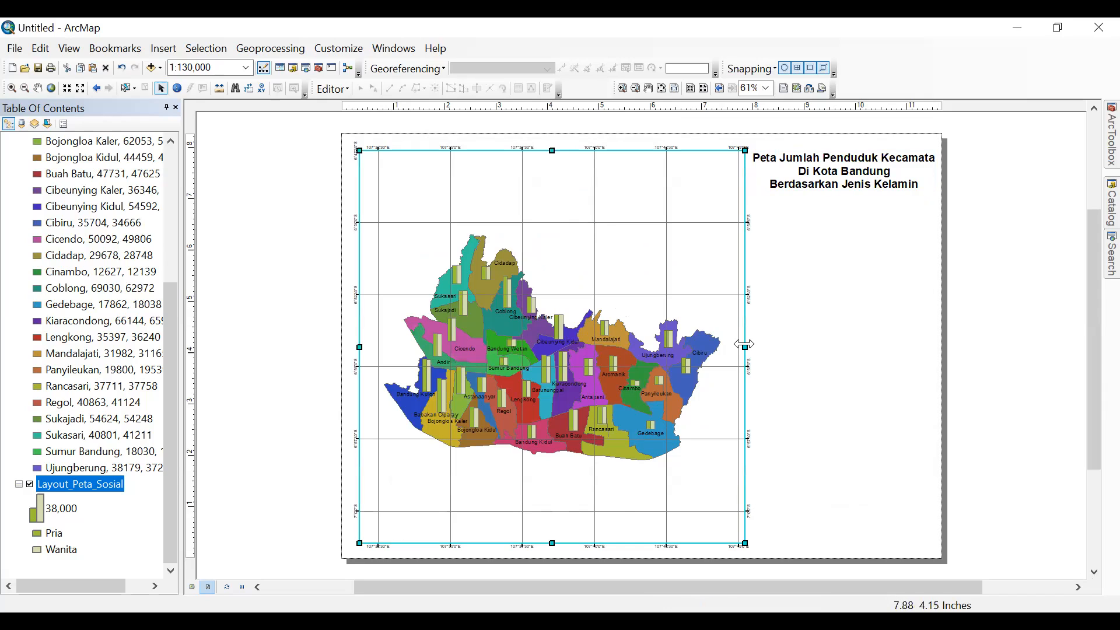
left_click_drag(745, 344, 741, 343)
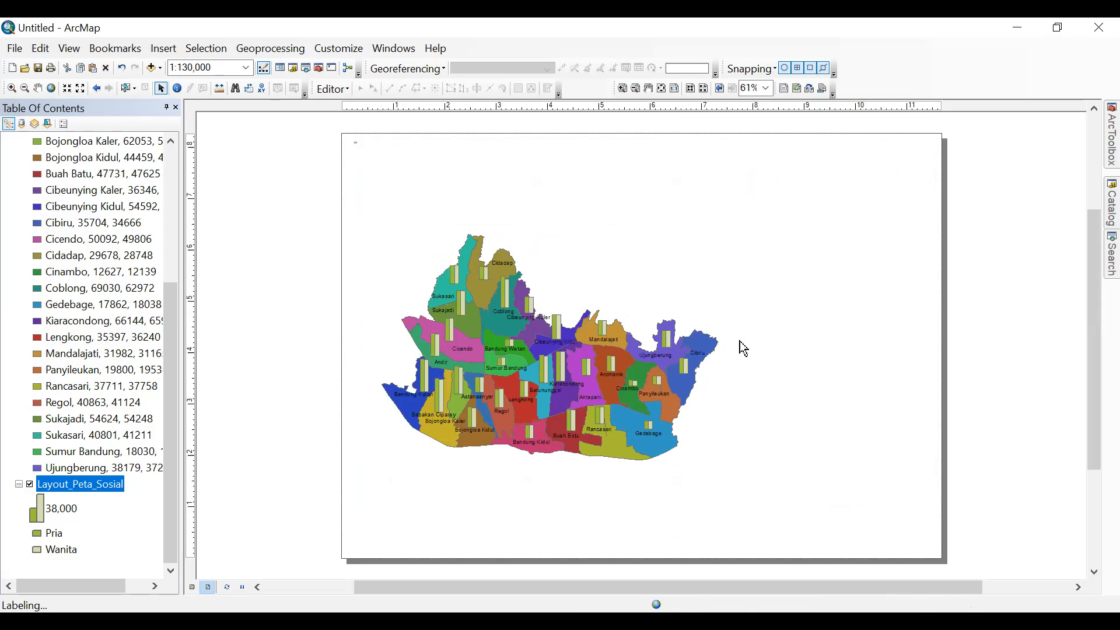
left_click_drag(738, 347, 734, 347)
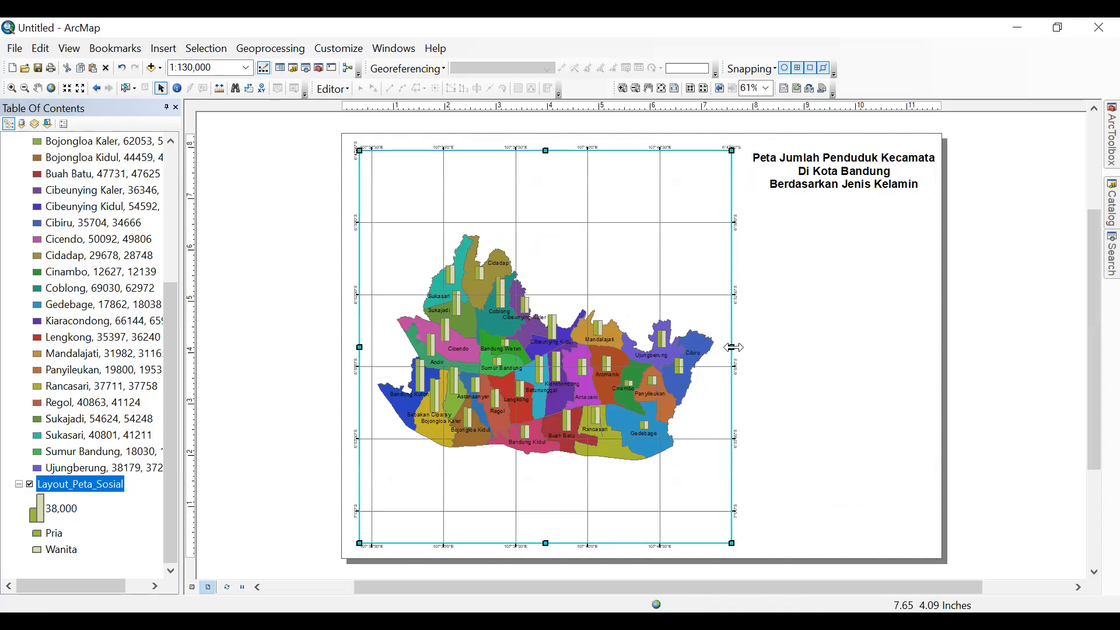
left_click_drag(732, 349, 729, 348)
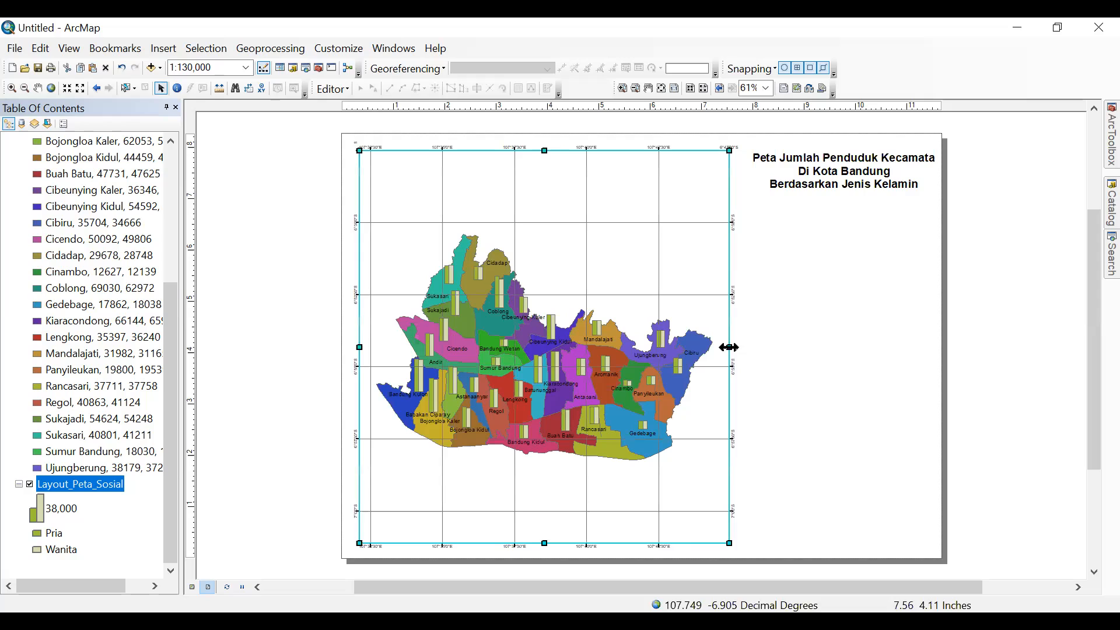
- Shift the title slightly to centre it between the narrowed map frame and the page's right edge, and deselect it
left_click_drag(852, 185, 844, 176)
left_click(840, 312)
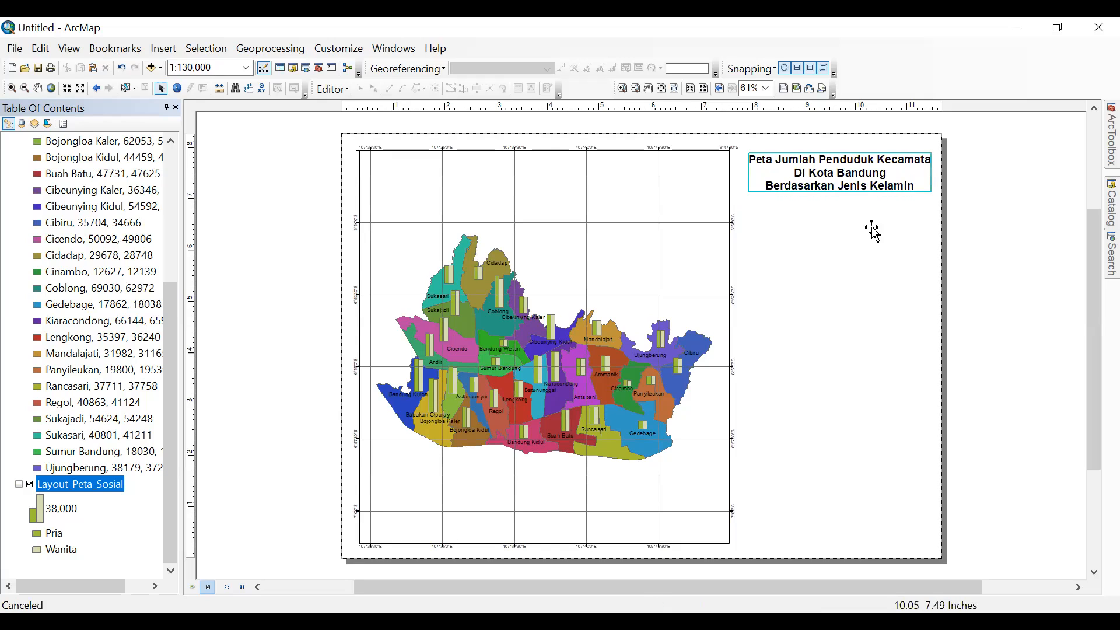
left_click(874, 250)
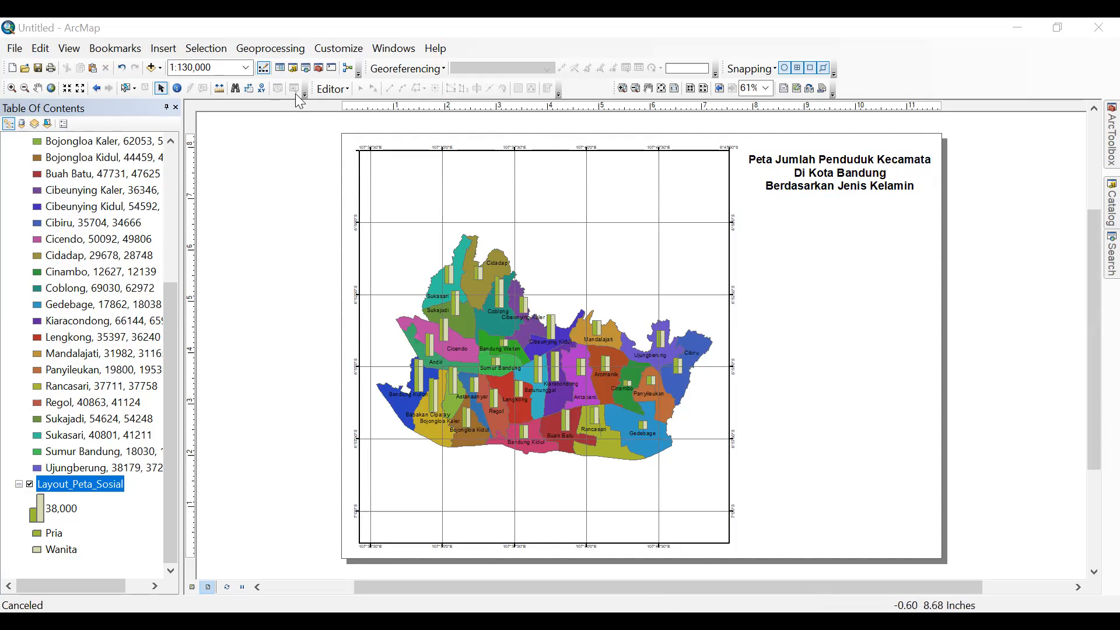
- Insert the ESRI North 5 north arrow and place it directly below the map title
left_click(164, 48)
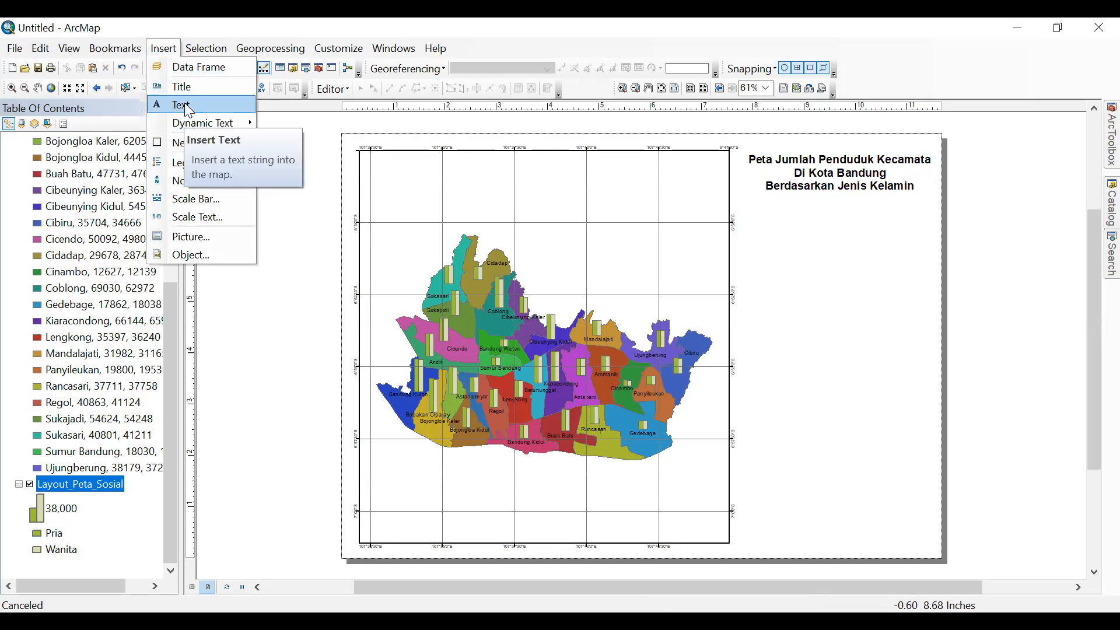
left_click(197, 184)
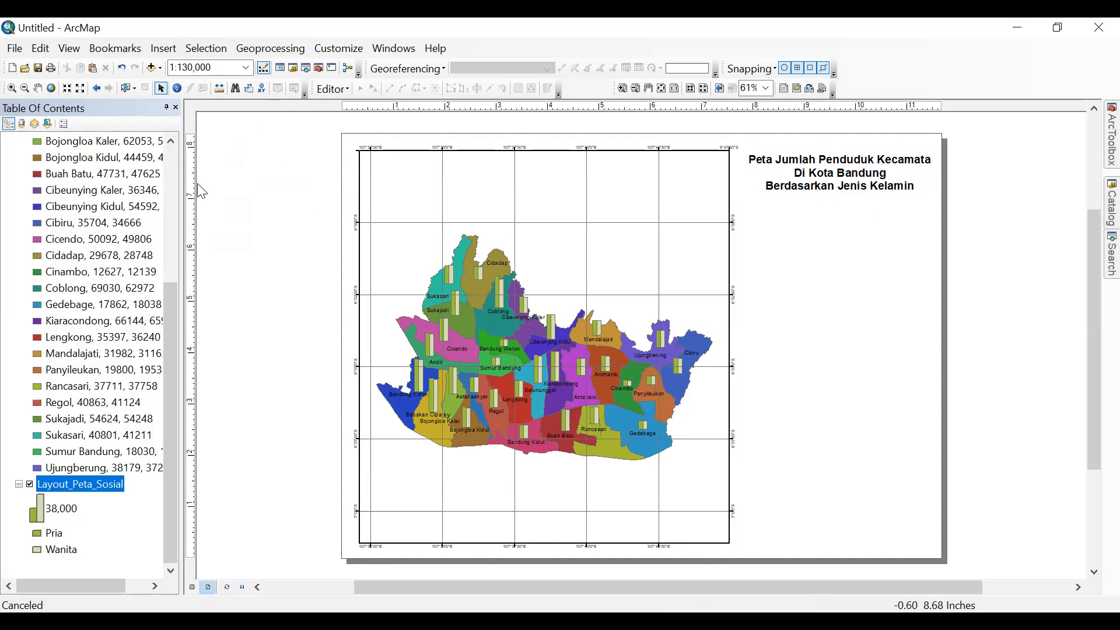
mouse_move(276, 108)
left_mouse_down()
mouse_move(276, 393)
mouse_move(276, 109)
left_mouse_up()
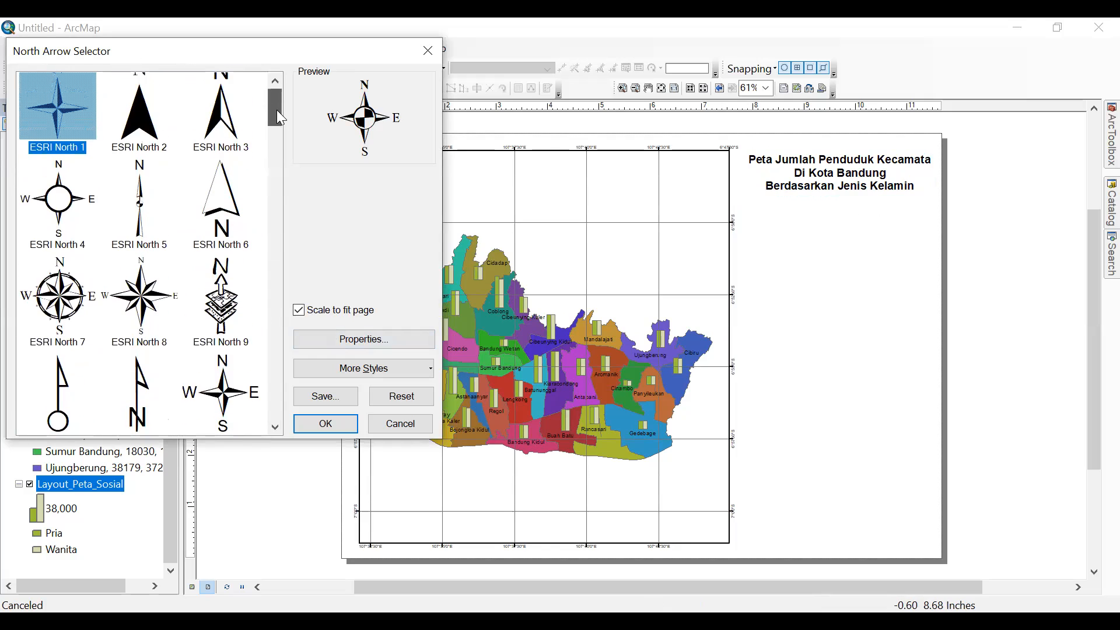
left_click(150, 236)
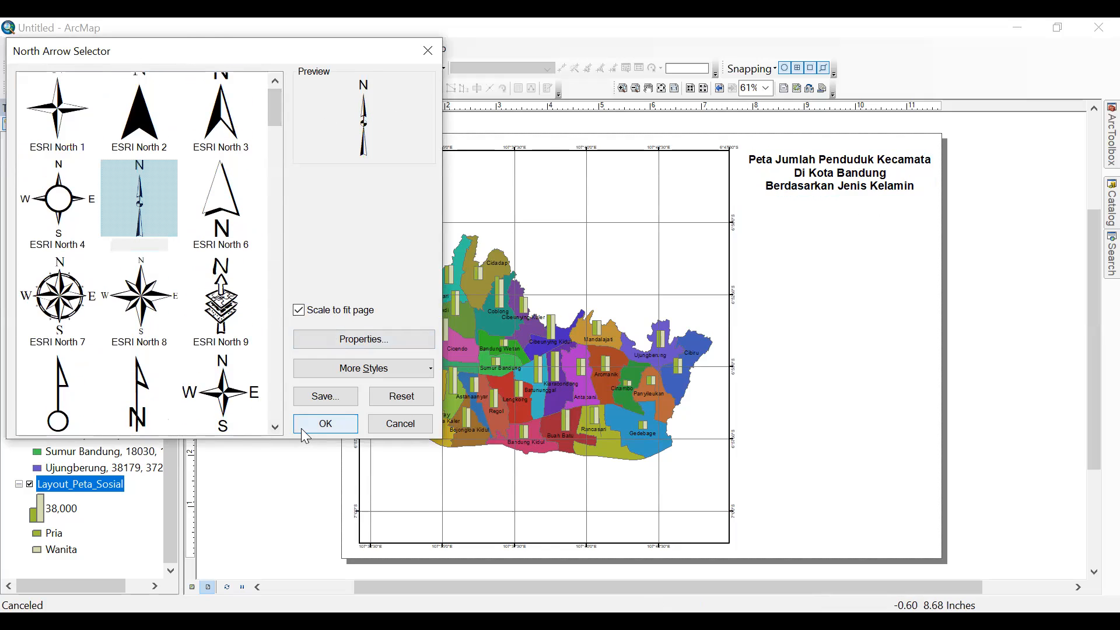
left_click(326, 424)
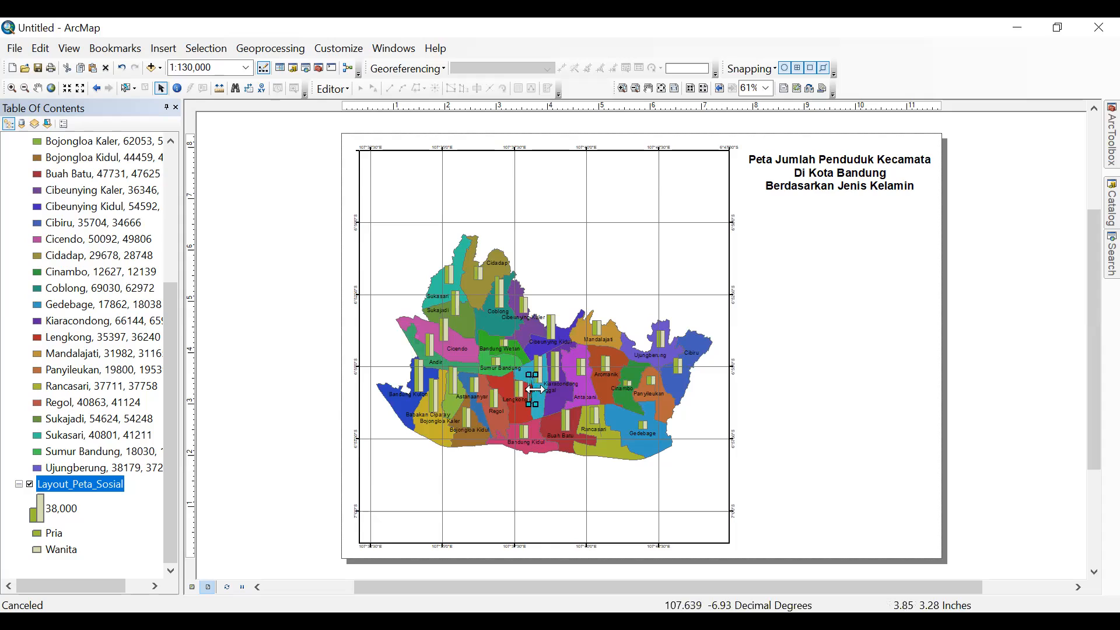
left_click_drag(532, 386, 840, 217)
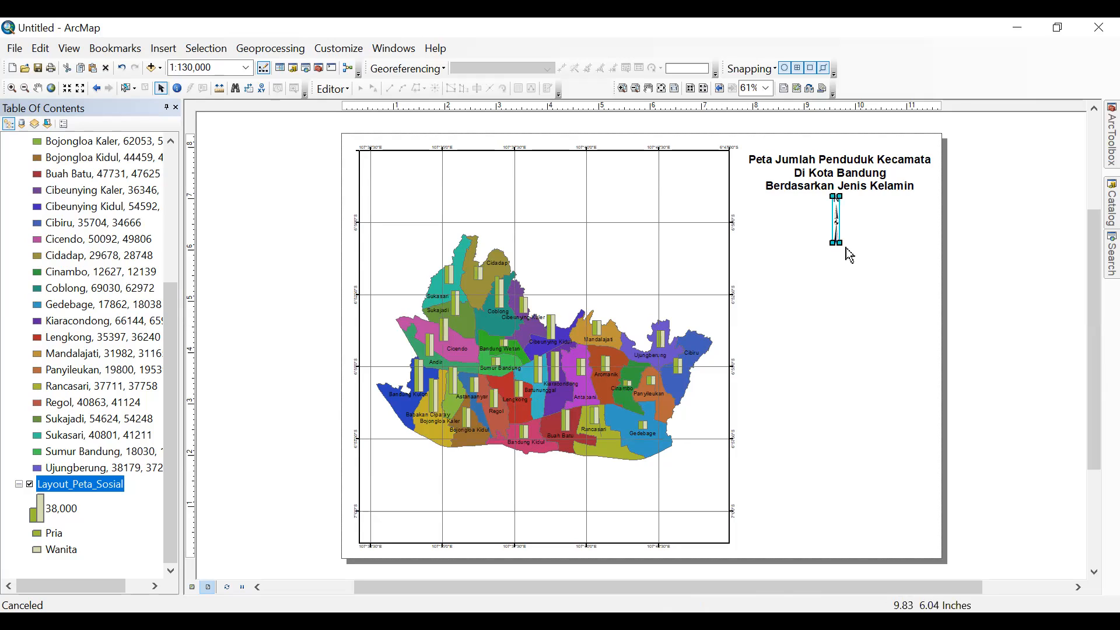
- Reduce the north arrow's size and centre it just below the title's last line
left_click(838, 218)
left_click_drag(840, 212, 864, 236)
left_click_drag(838, 199, 838, 266)
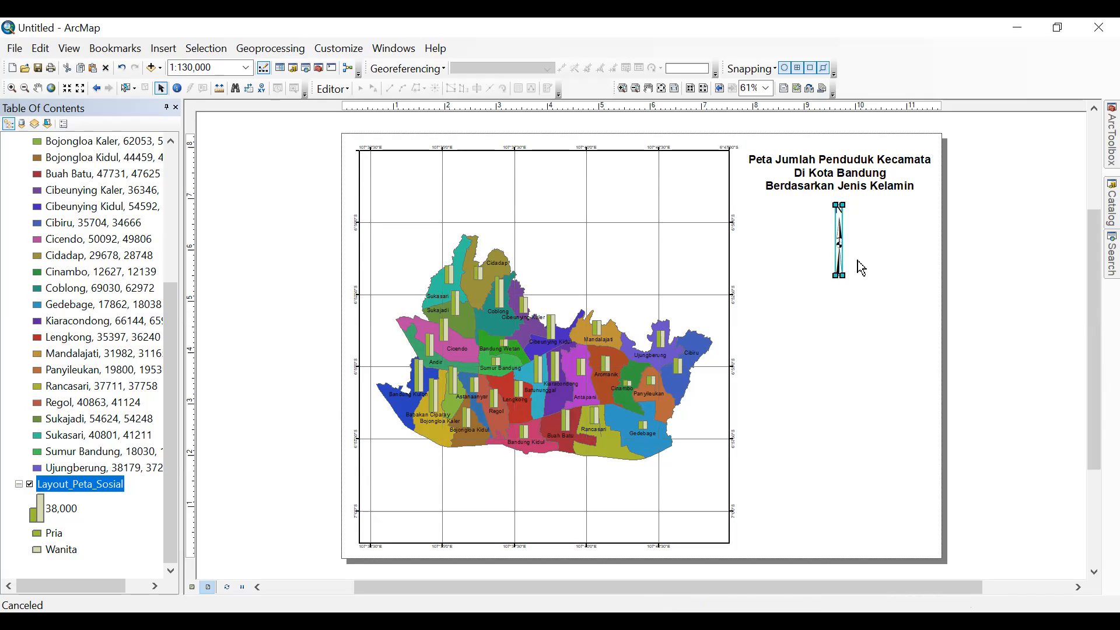
left_click(840, 216)
left_click(838, 215)
left_click_drag(838, 220, 838, 213)
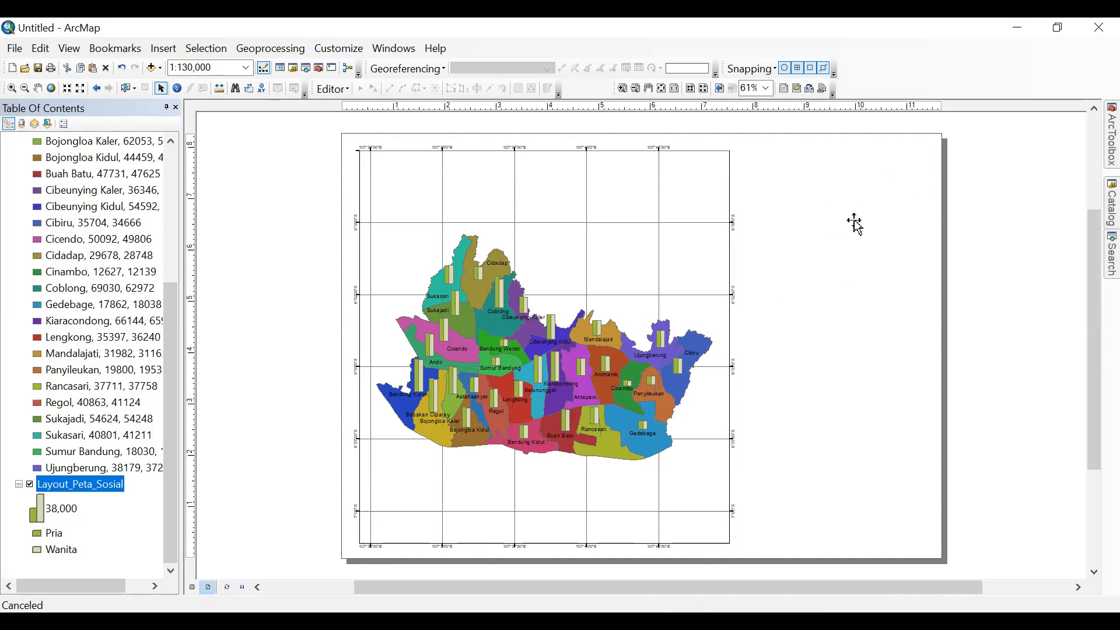
left_click(863, 232)
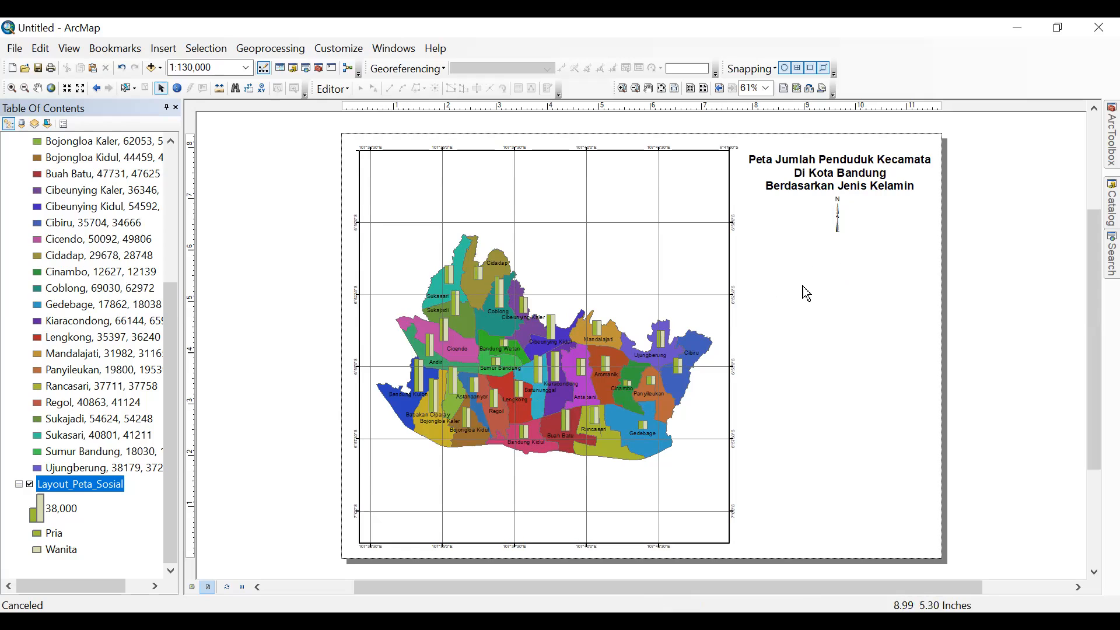
- Insert an Absolute Scale text and centre it directly below the north arrow
left_click(163, 49)
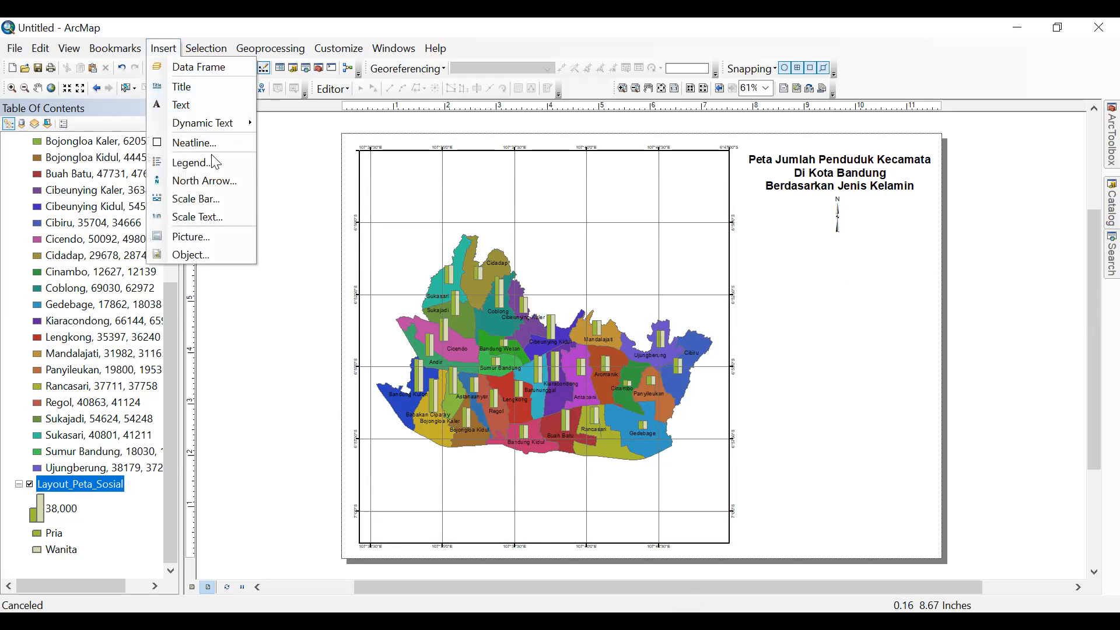
left_click(198, 218)
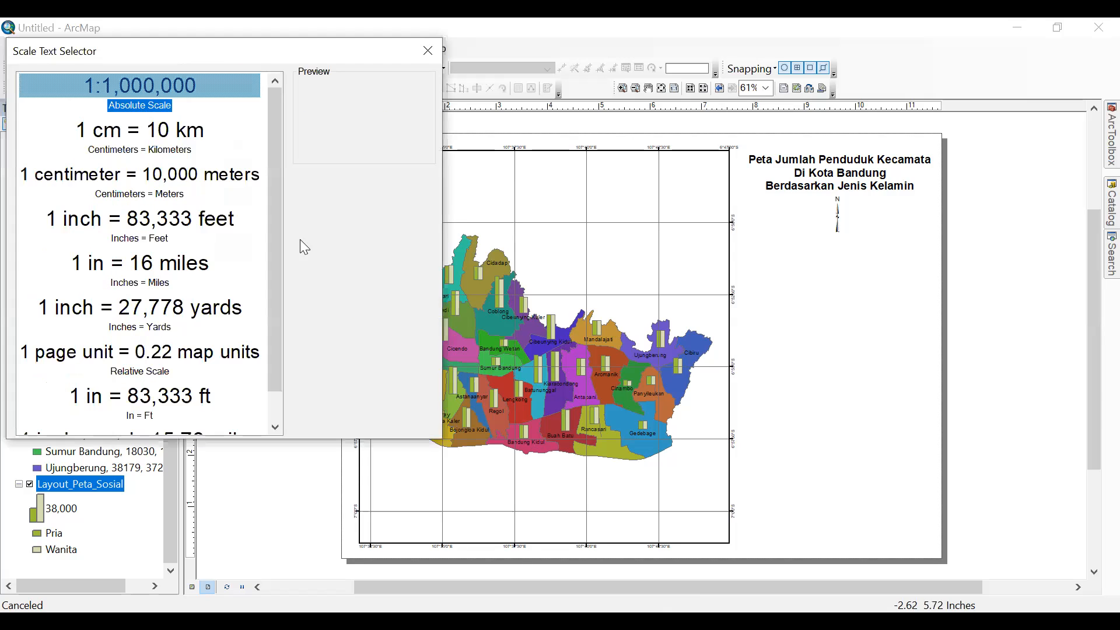
left_click(172, 99)
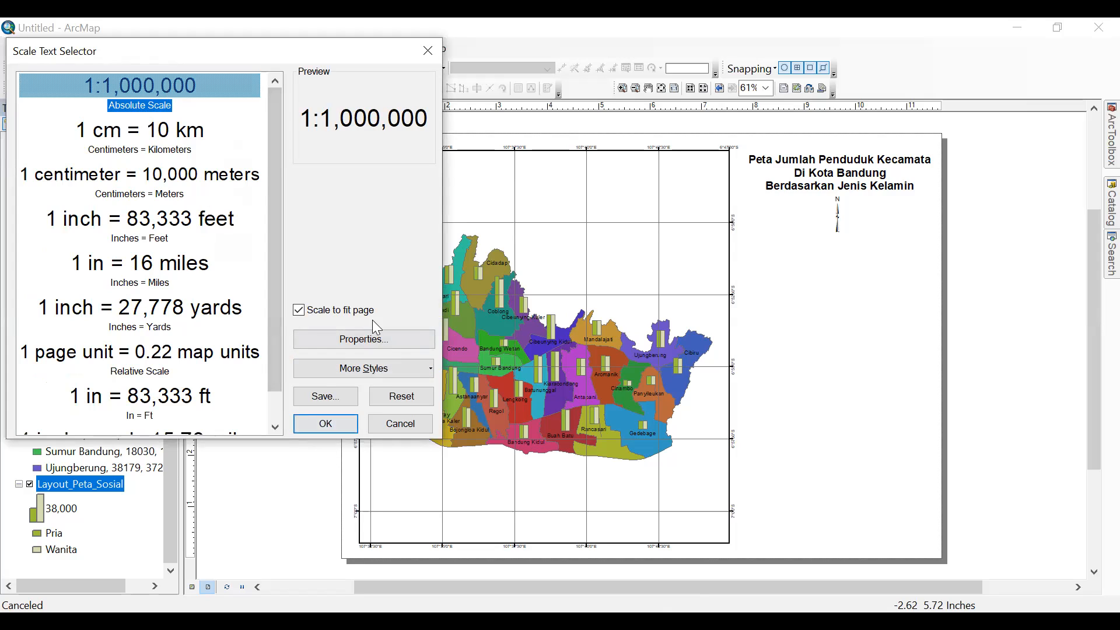
left_click(343, 424)
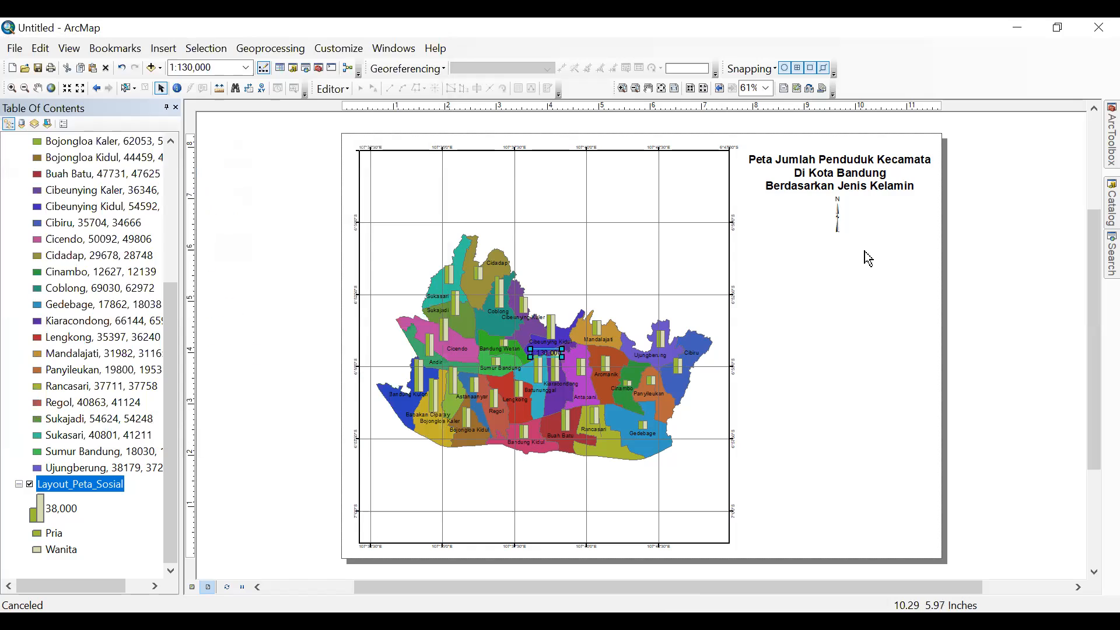
left_click_drag(545, 354, 835, 247)
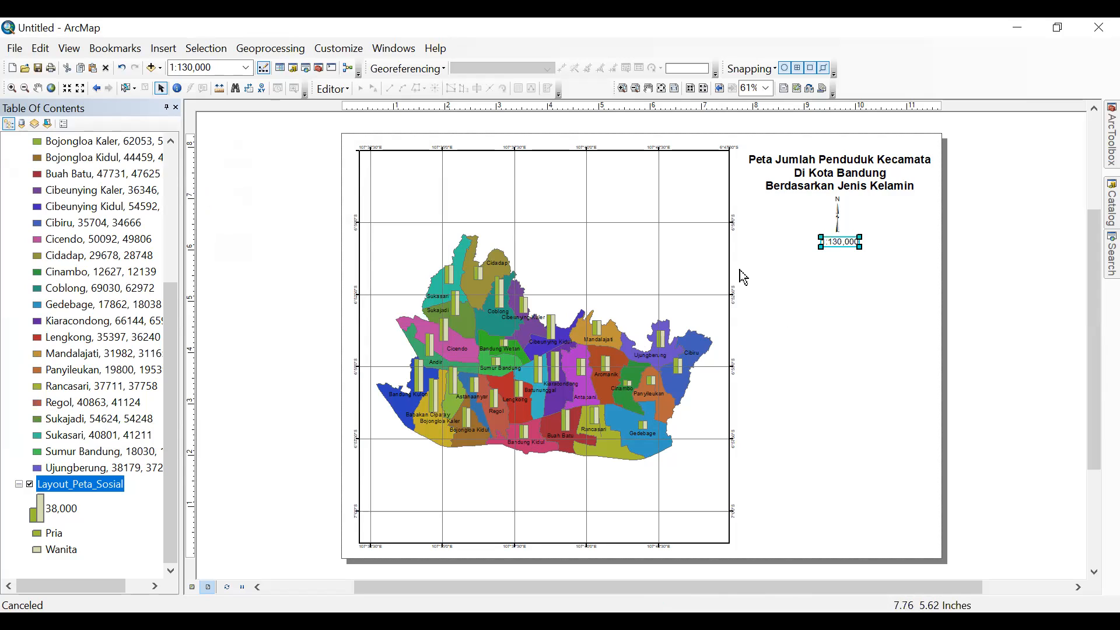
left_click(842, 278)
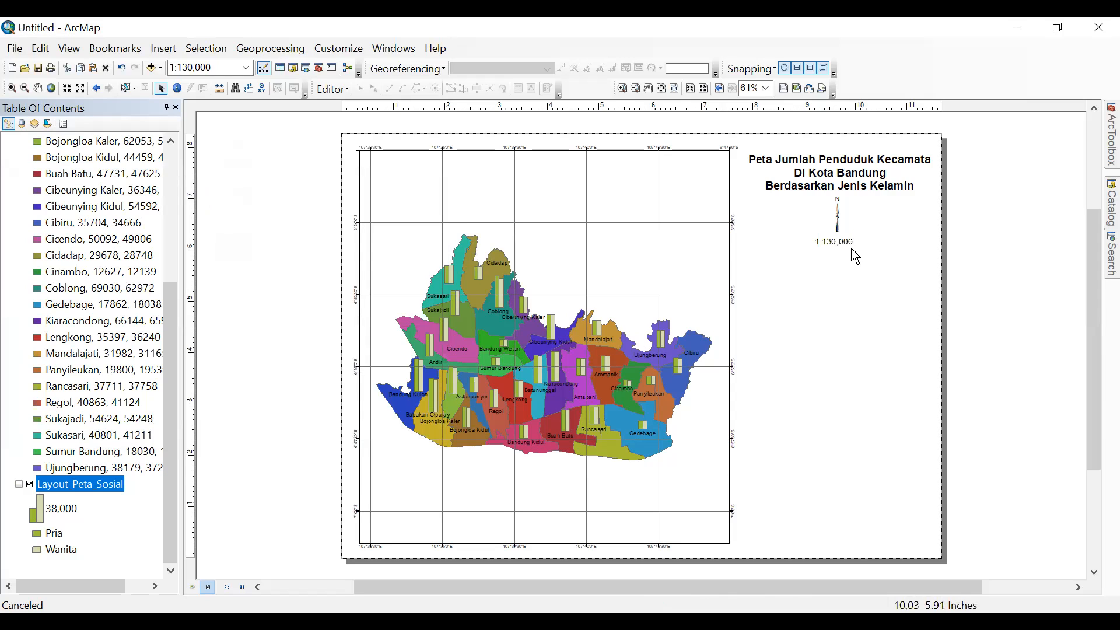
left_click(841, 244)
mouse_move(846, 243)
left_mouse_down()
mouse_move(856, 272)
mouse_move(788, 292)
left_mouse_up()
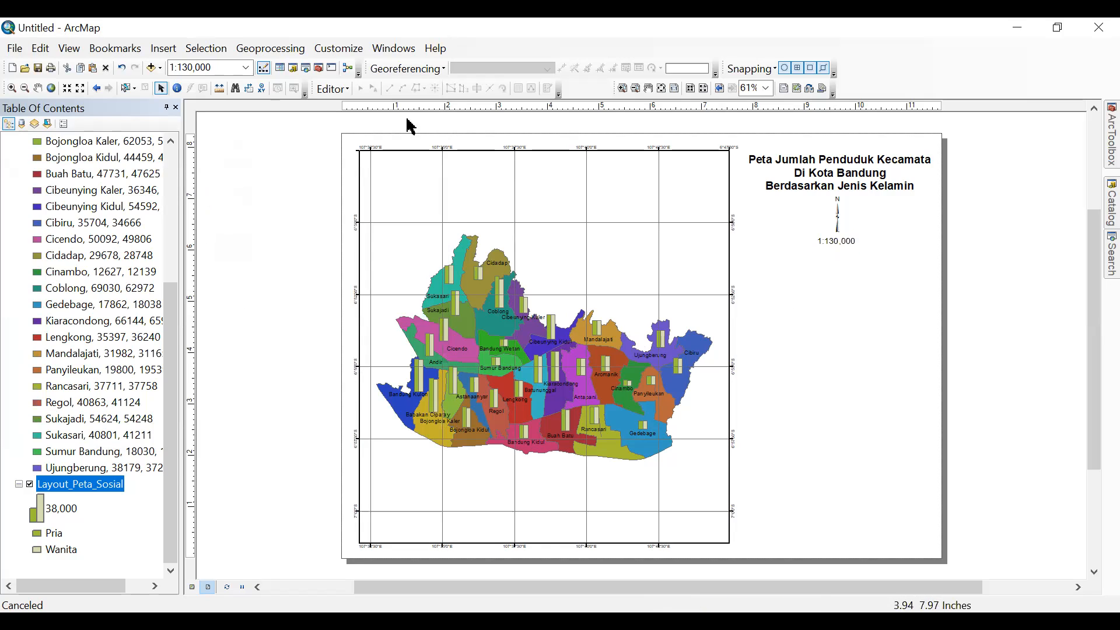
- Insert a Stepped Scale Line scale bar and place it directly below the scale text
left_click(164, 48)
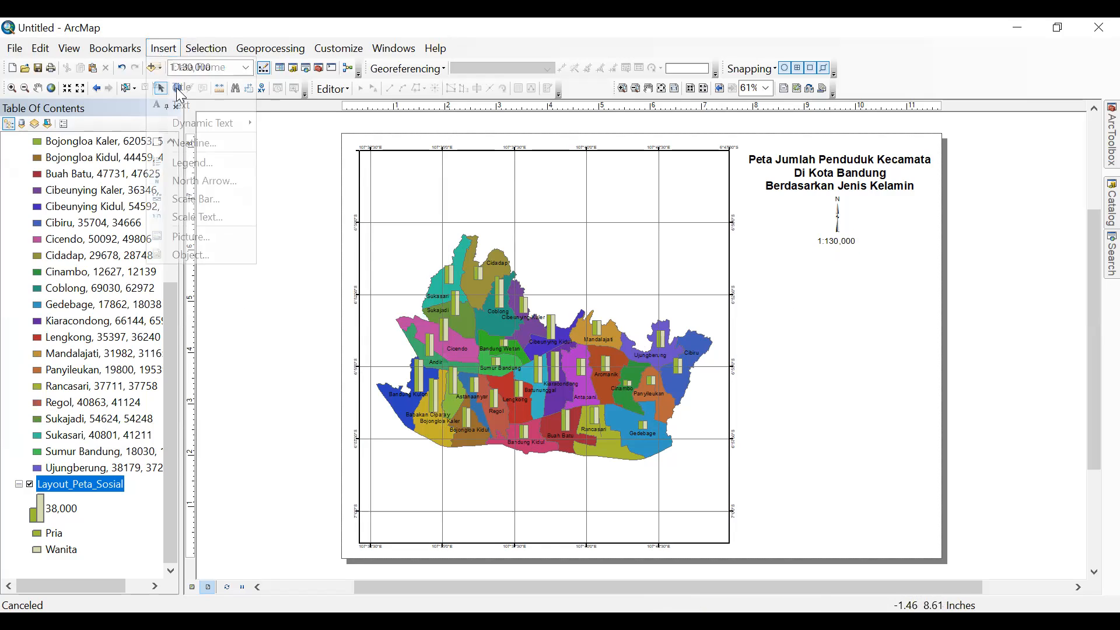
left_click(187, 199)
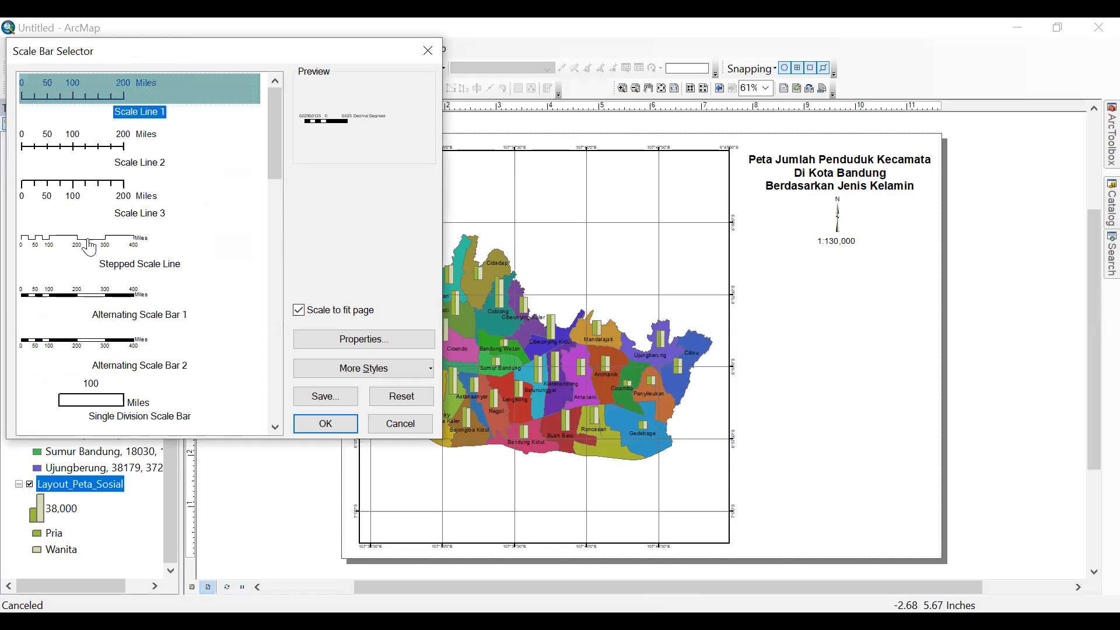
left_click(84, 247)
left_click(324, 426)
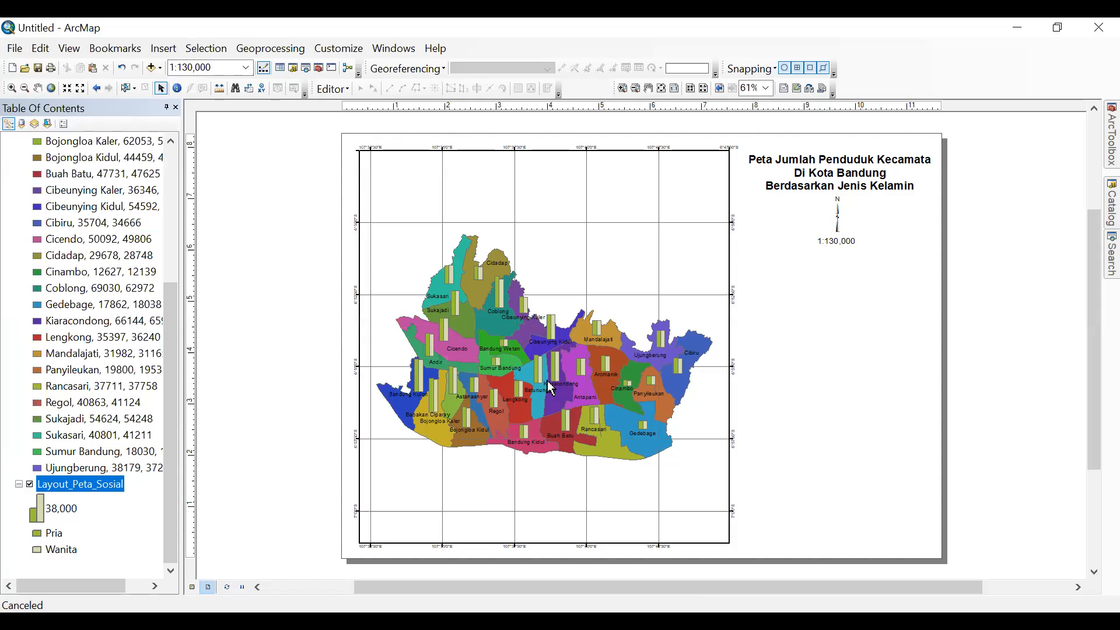
left_click_drag(678, 347, 885, 263)
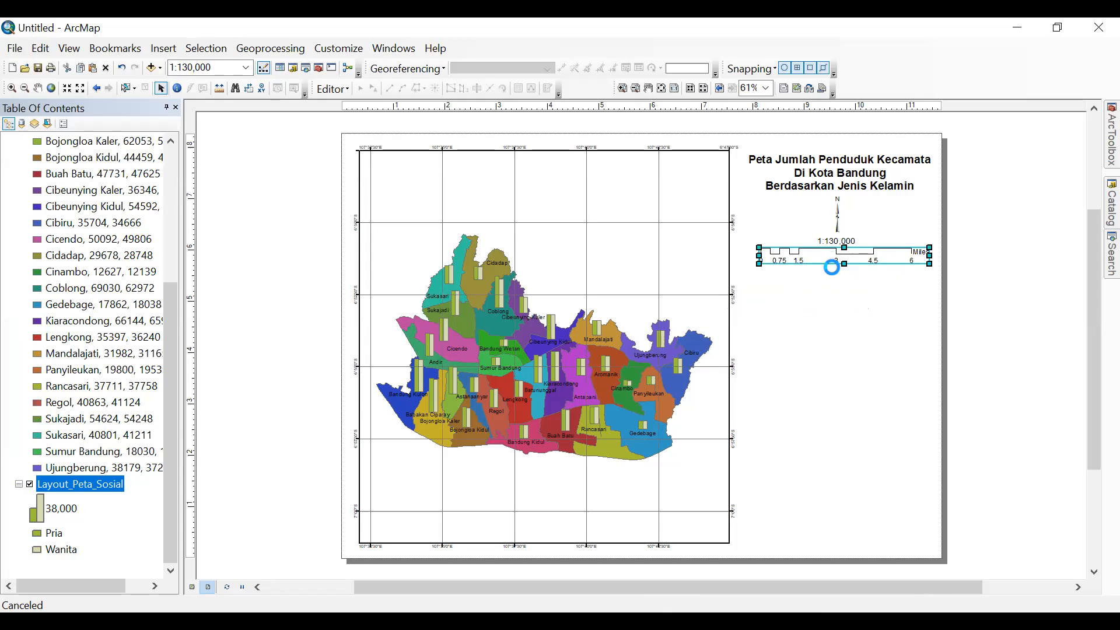
- Set the scale bar's division units to Kilometers and its label to Km
double_click(834, 261)
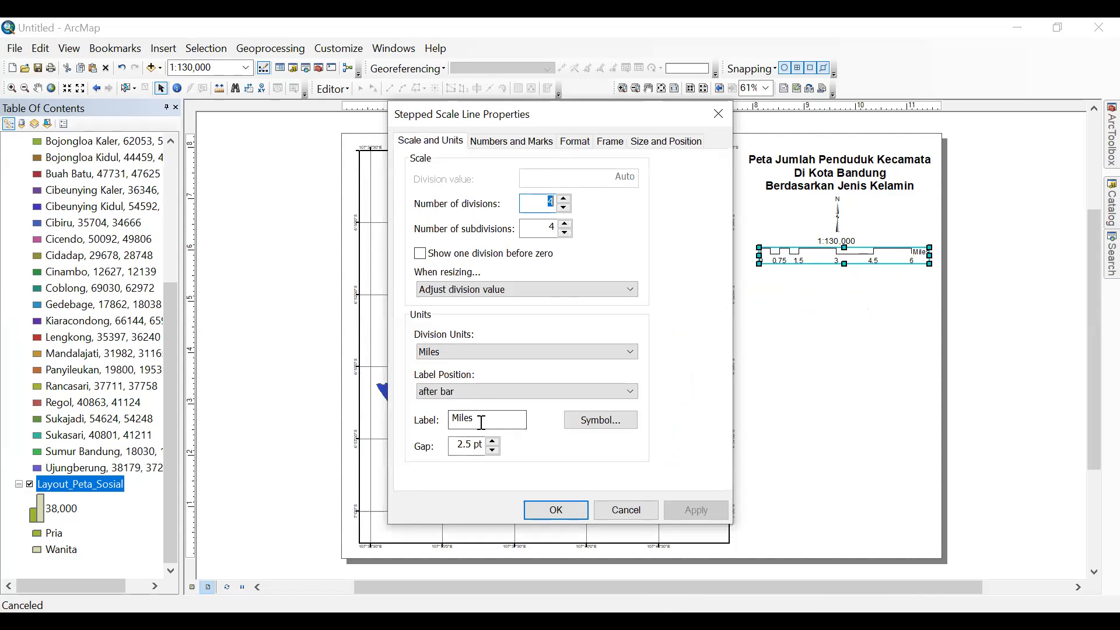
left_click(465, 354)
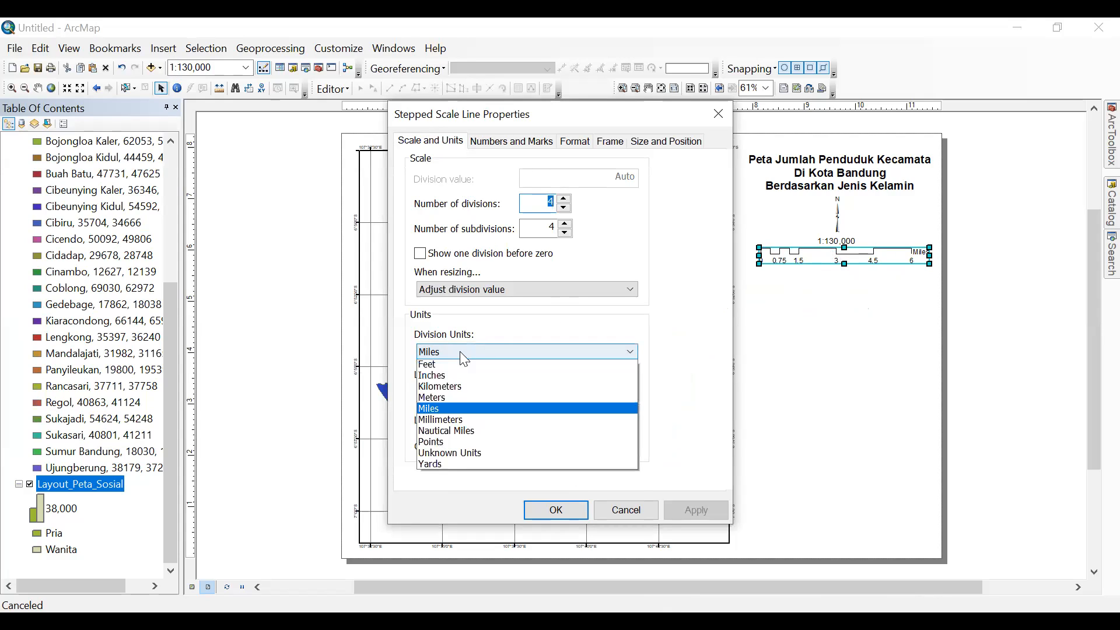
left_click(453, 425)
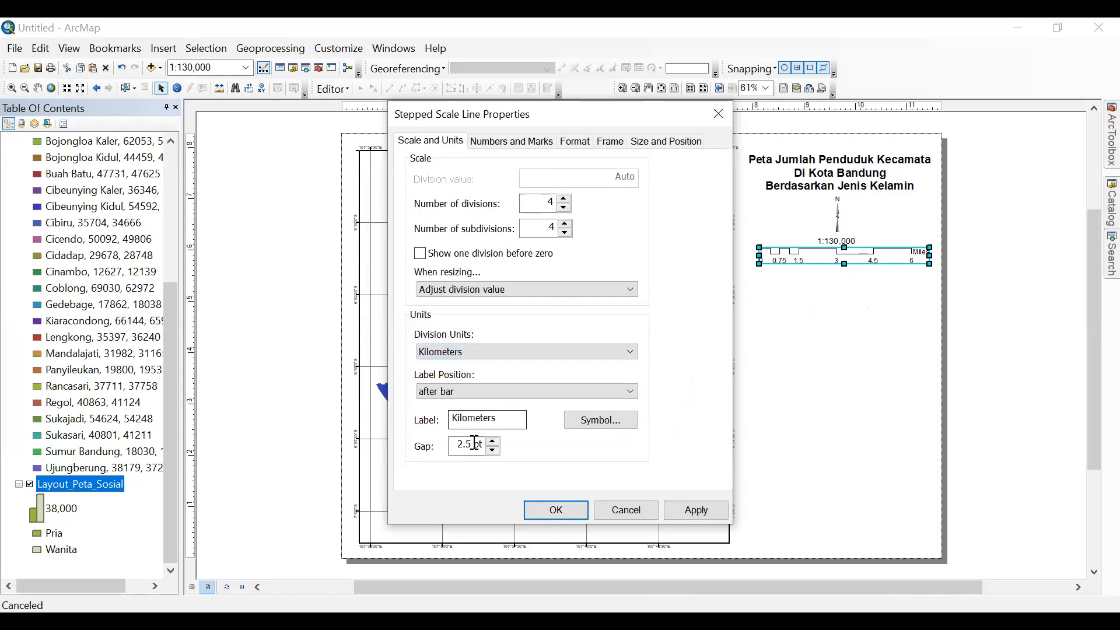
double_click(507, 419)
type("Km")
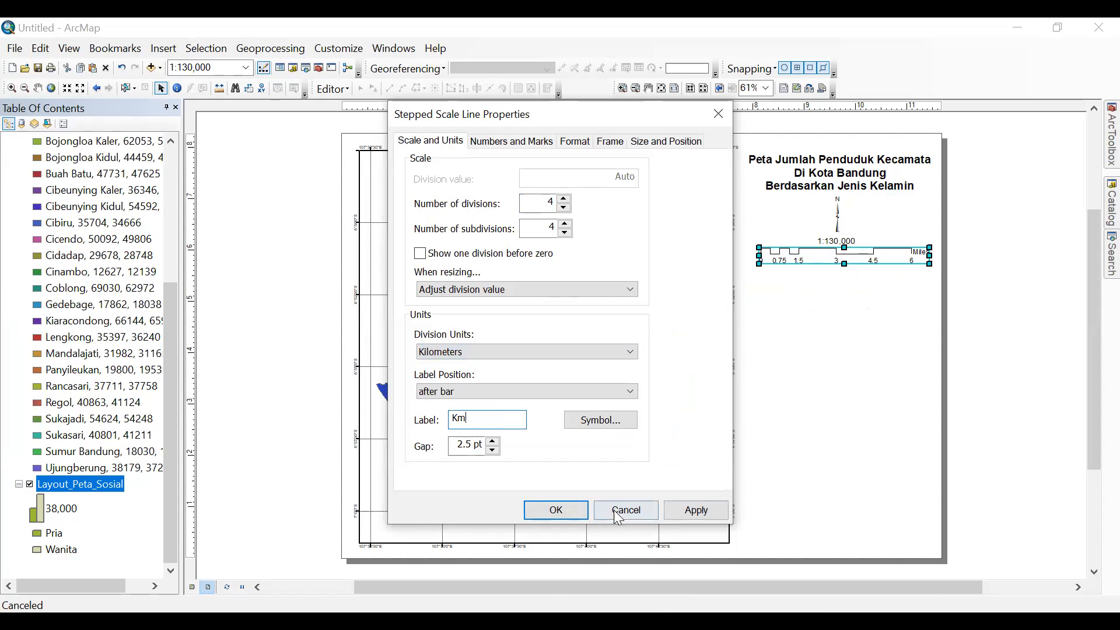
left_click(566, 515)
left_click(889, 337)
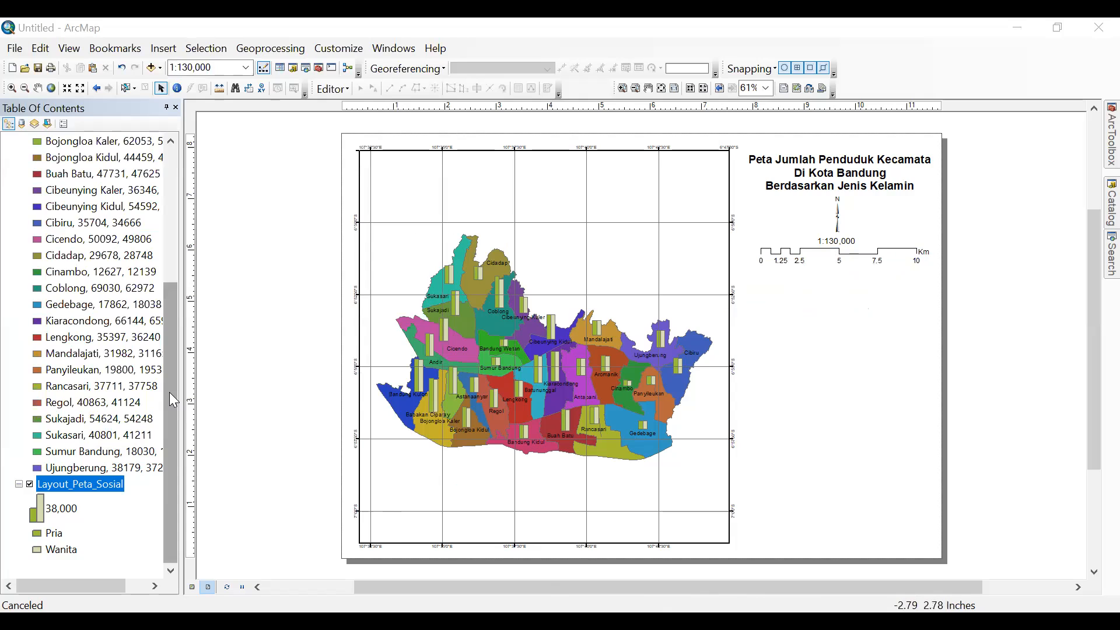
- Start a legend that keeps only the district-category Layout_Peta_Sosial layer, removing the second Layout_Peta_Sosial item
left_click_drag(173, 400, 215, 185)
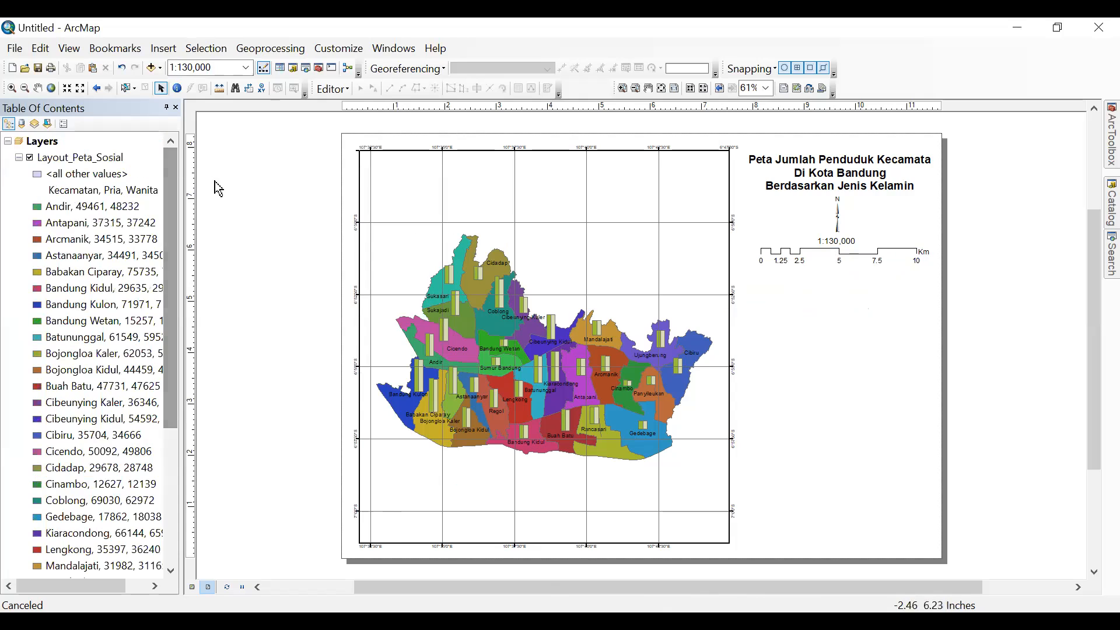
left_click(163, 49)
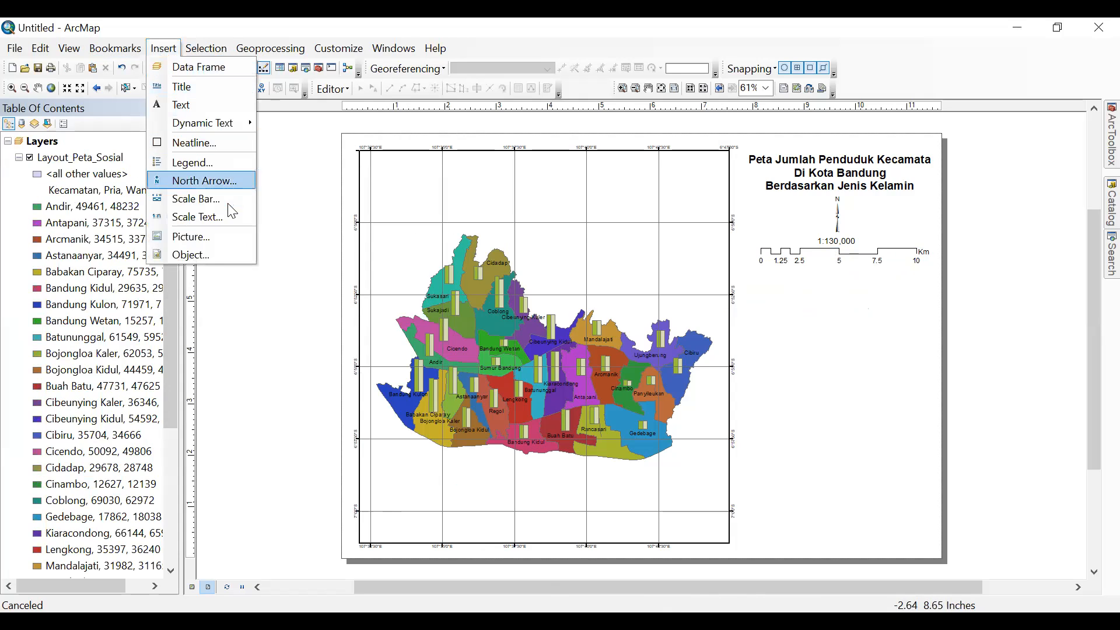
left_click(211, 163)
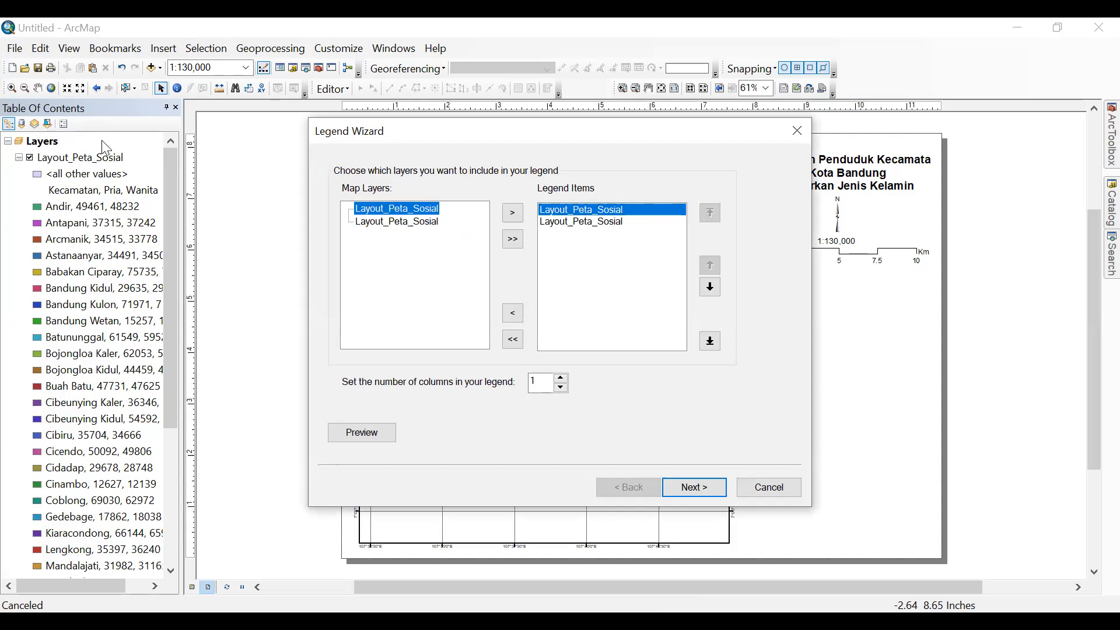
left_click(577, 228)
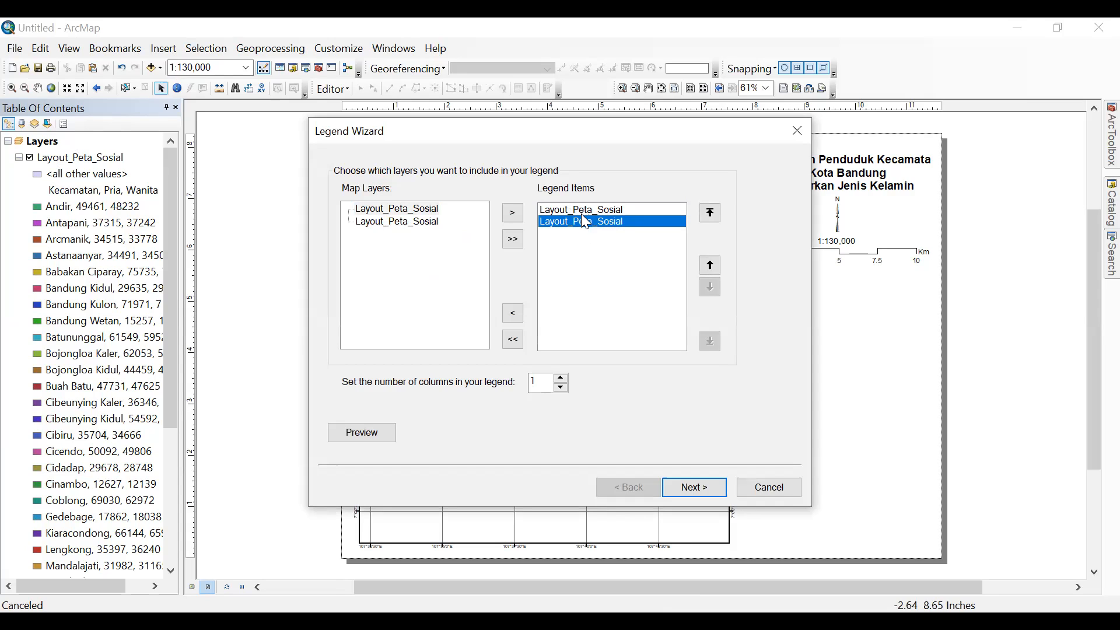
left_click(519, 314)
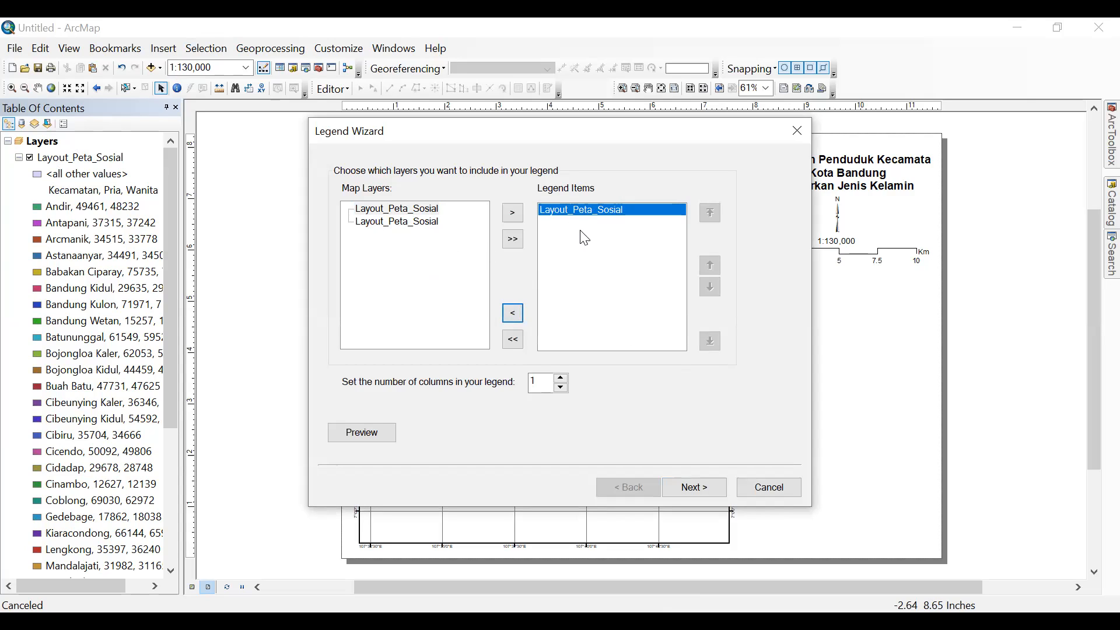
left_click(427, 223)
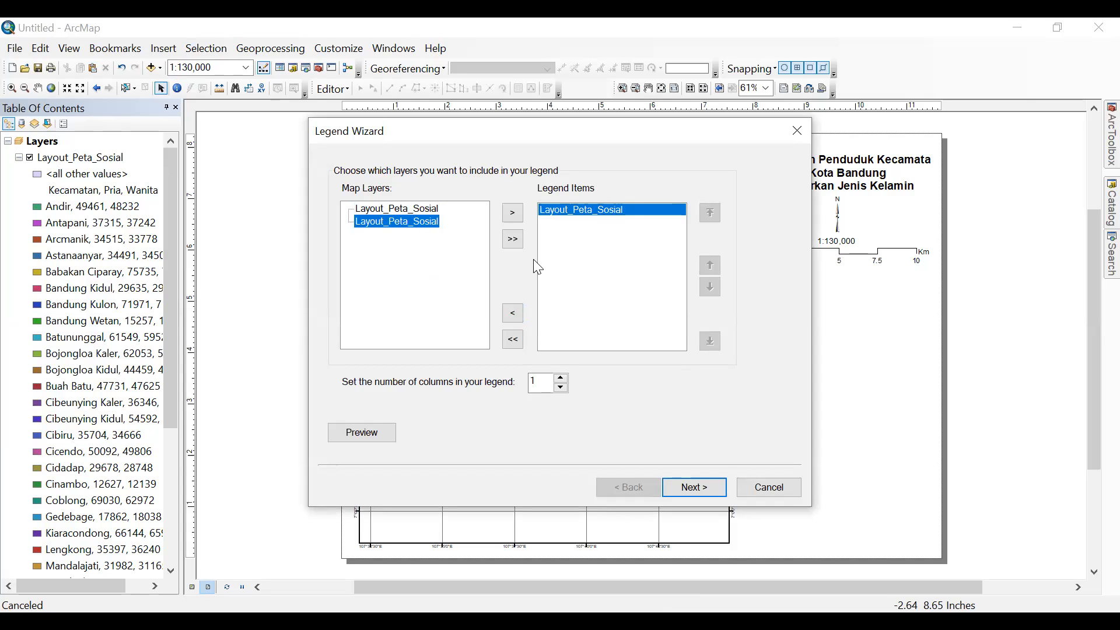
left_click(612, 209)
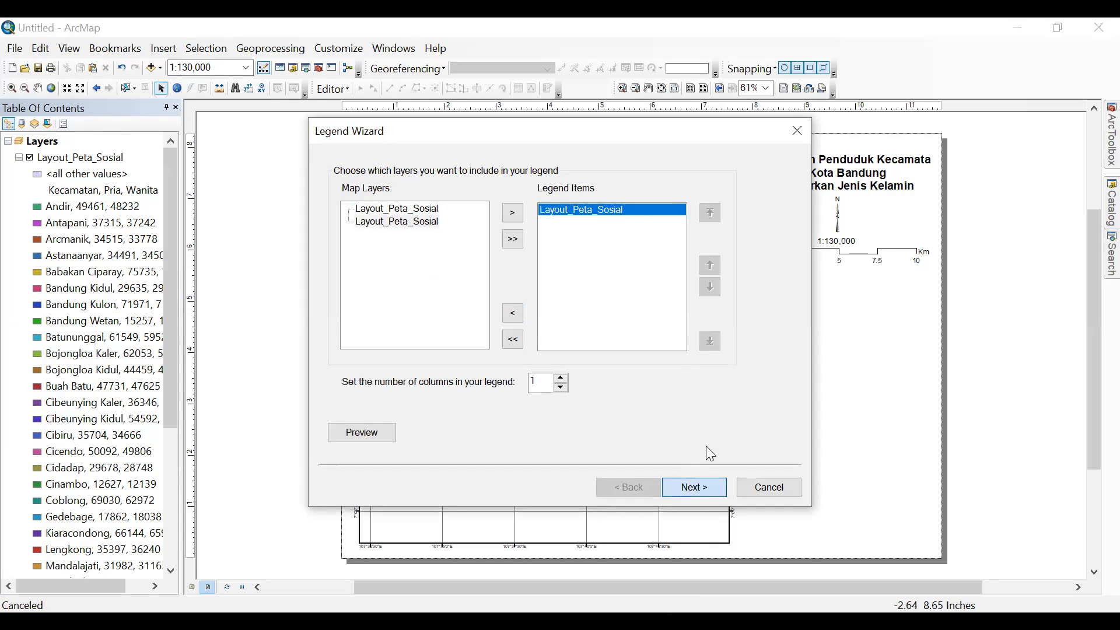
- Title the legend "Legenda:", finish it with the default frame, patch and spacing settings, and move it beside the map frame
key("Escape")
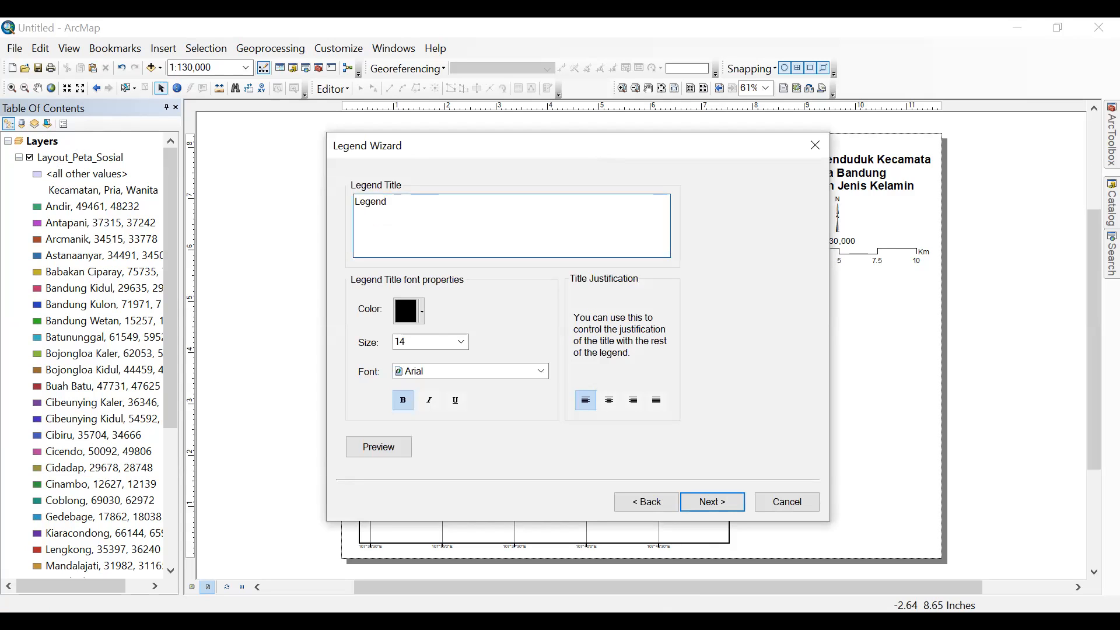
type("a:")
left_click(715, 506)
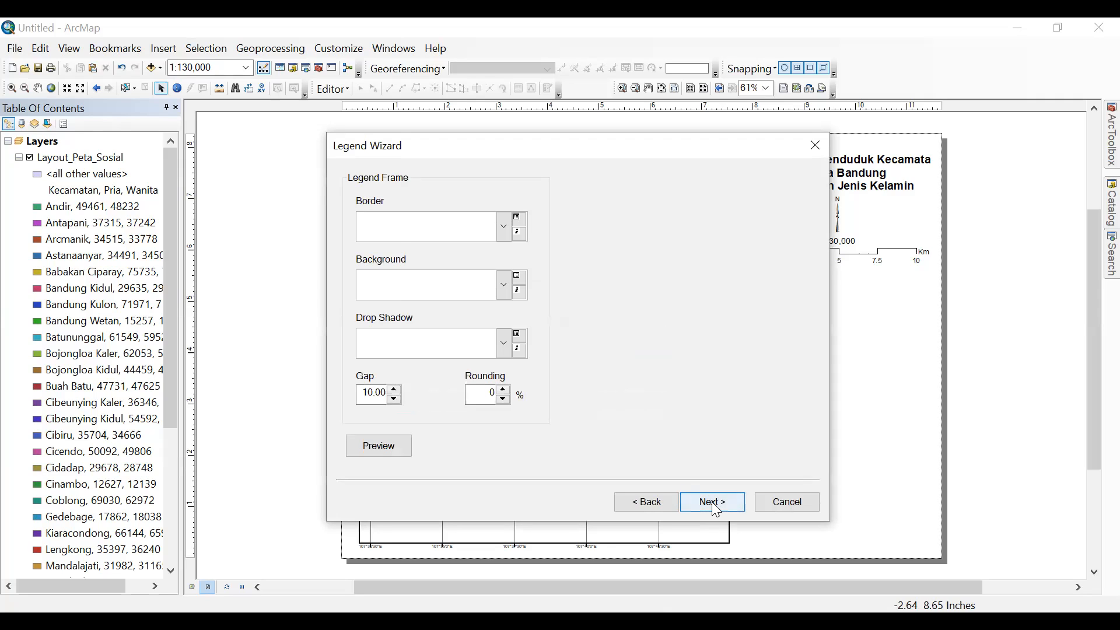
left_click(715, 506)
left_click(713, 505)
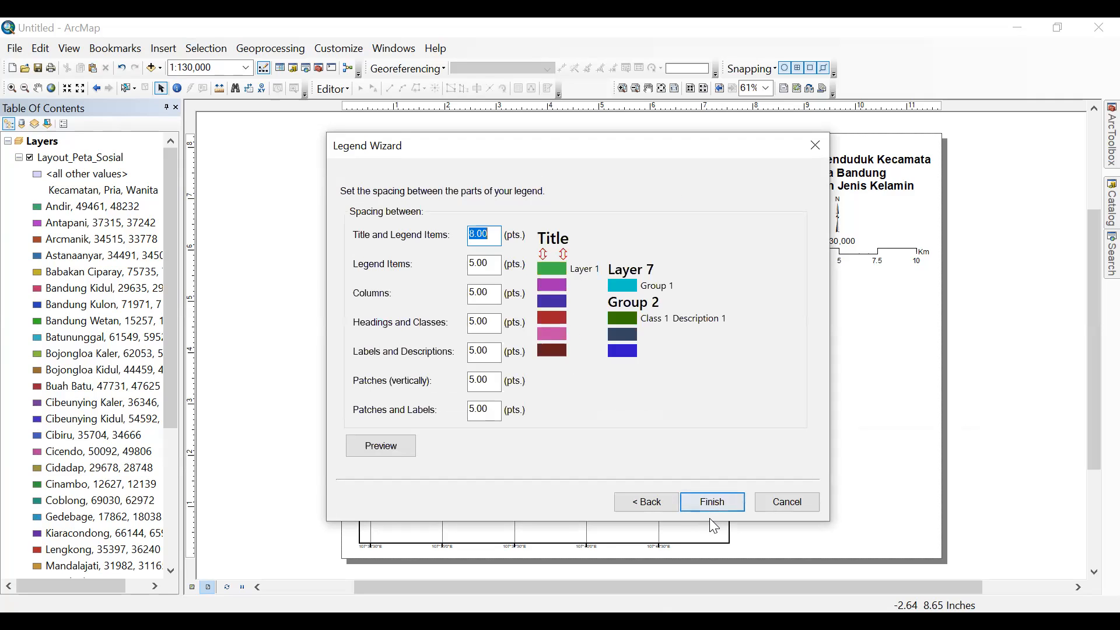
left_click(717, 502)
left_click_drag(603, 234, 850, 382)
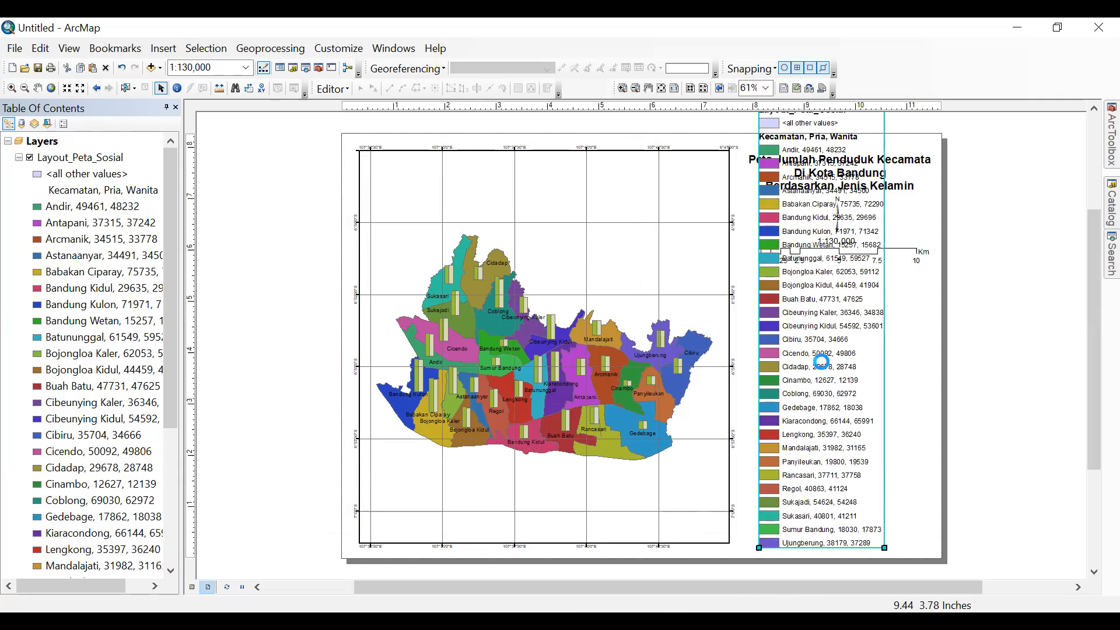
- Arrange the district legend's Layout_Peta_Sosial item in two columns through the legend properties
double_click(822, 380)
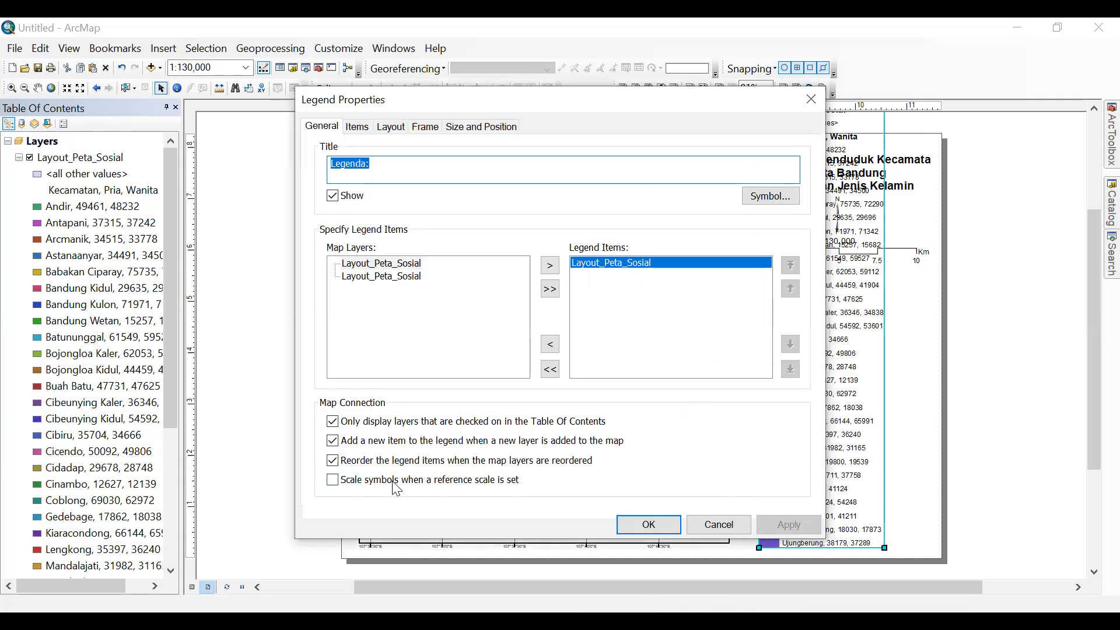
left_click(391, 127)
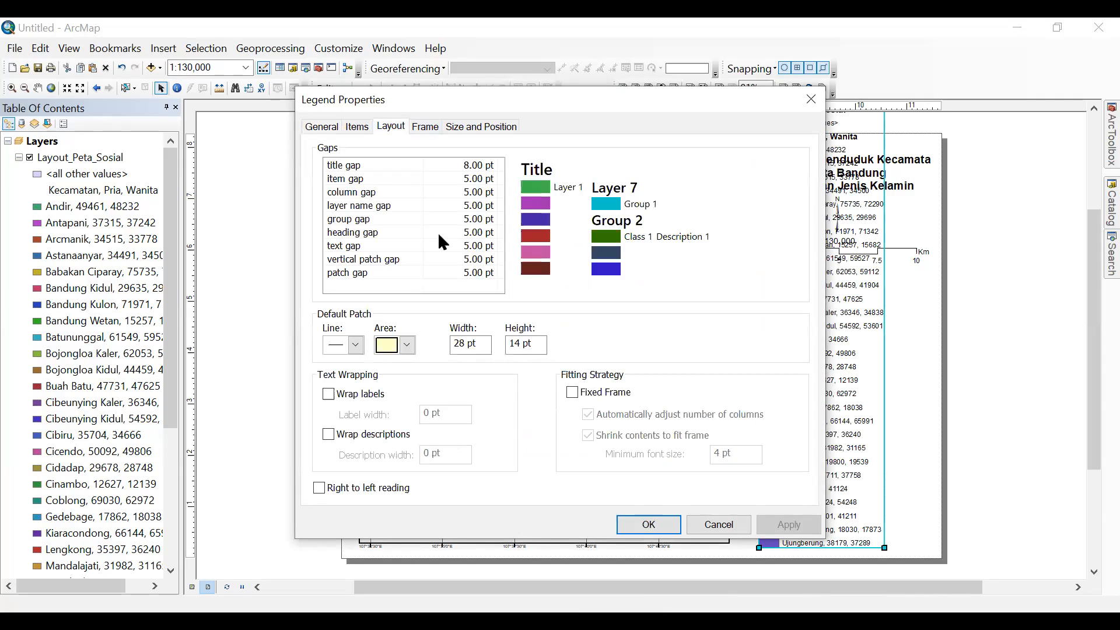
left_click(426, 127)
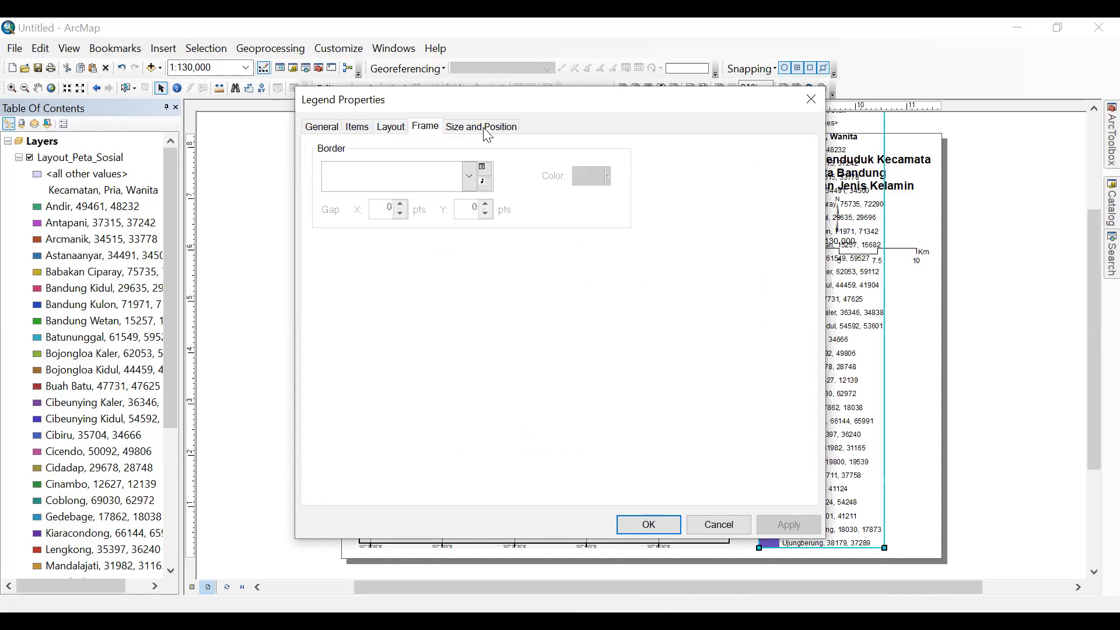
left_click(482, 128)
left_click(360, 127)
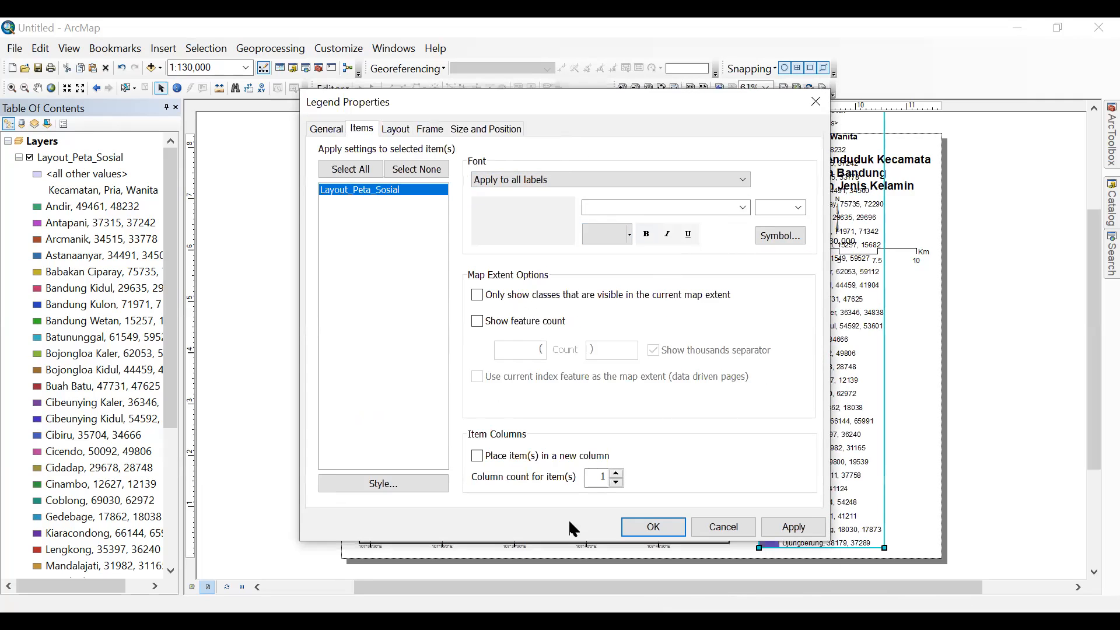
left_click(676, 529)
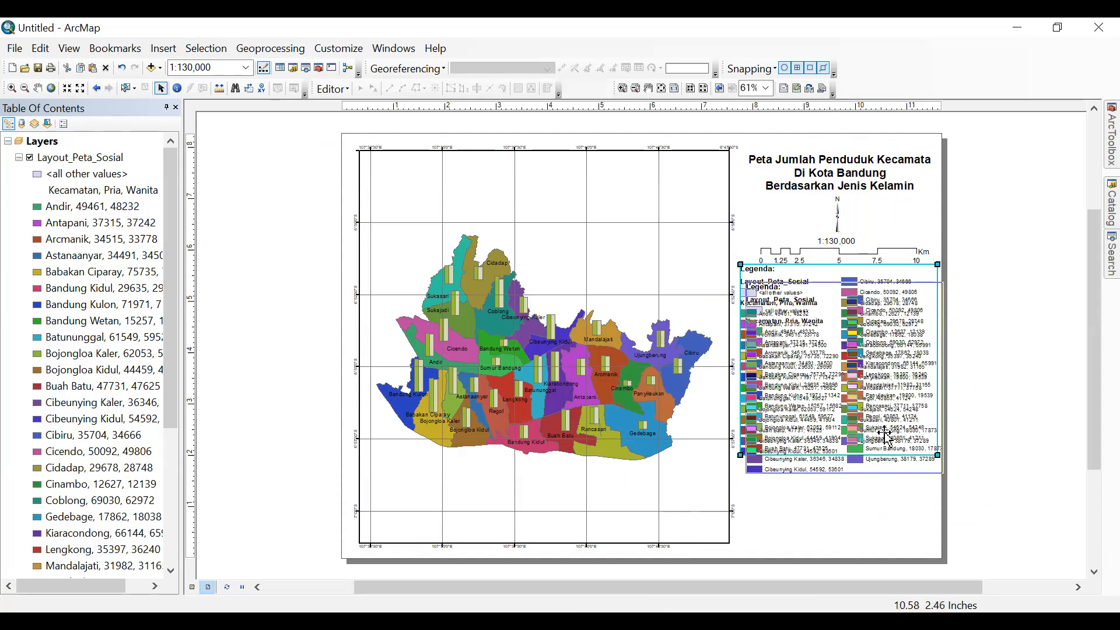
- Resize the two-column district legend to fit the page margin and centre it directly below the scale bar
left_click_drag(877, 449, 925, 458)
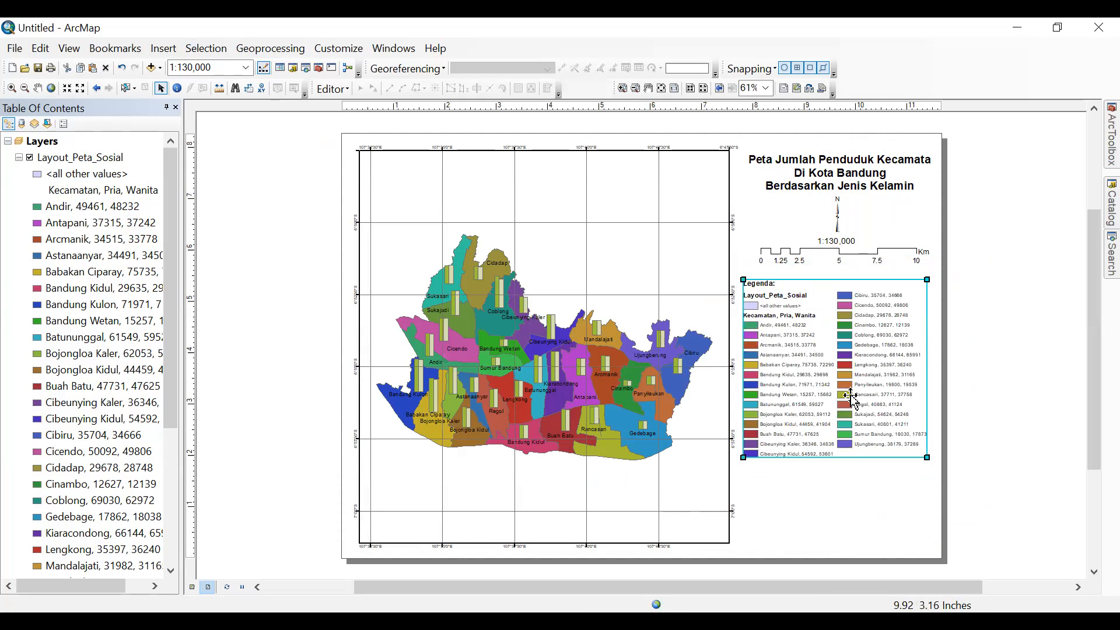
left_click_drag(850, 400, 863, 388)
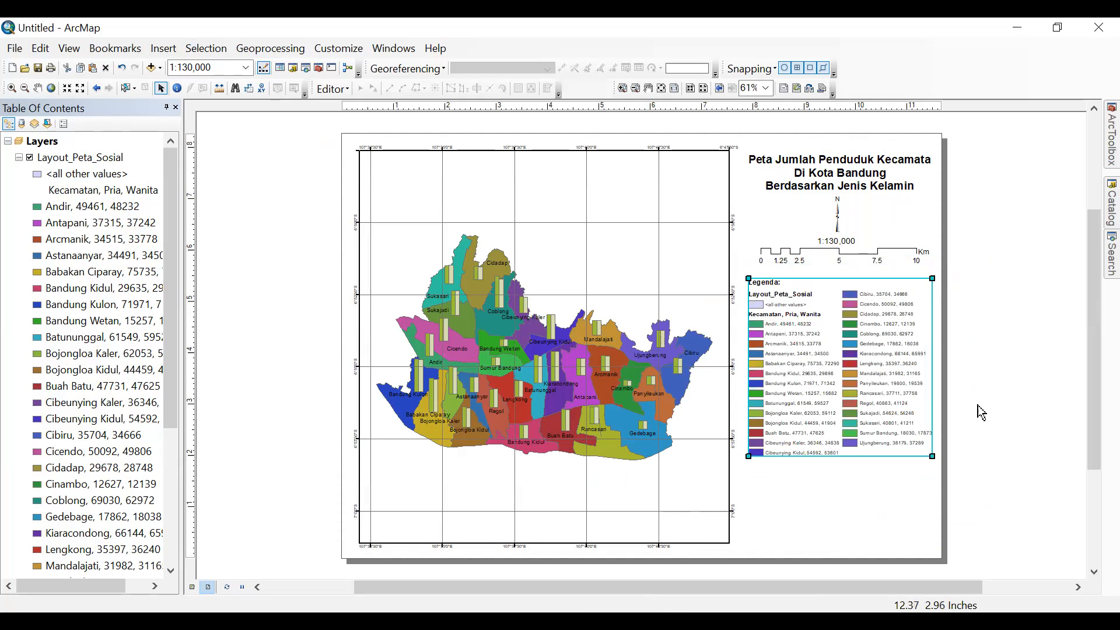
left_click(997, 401)
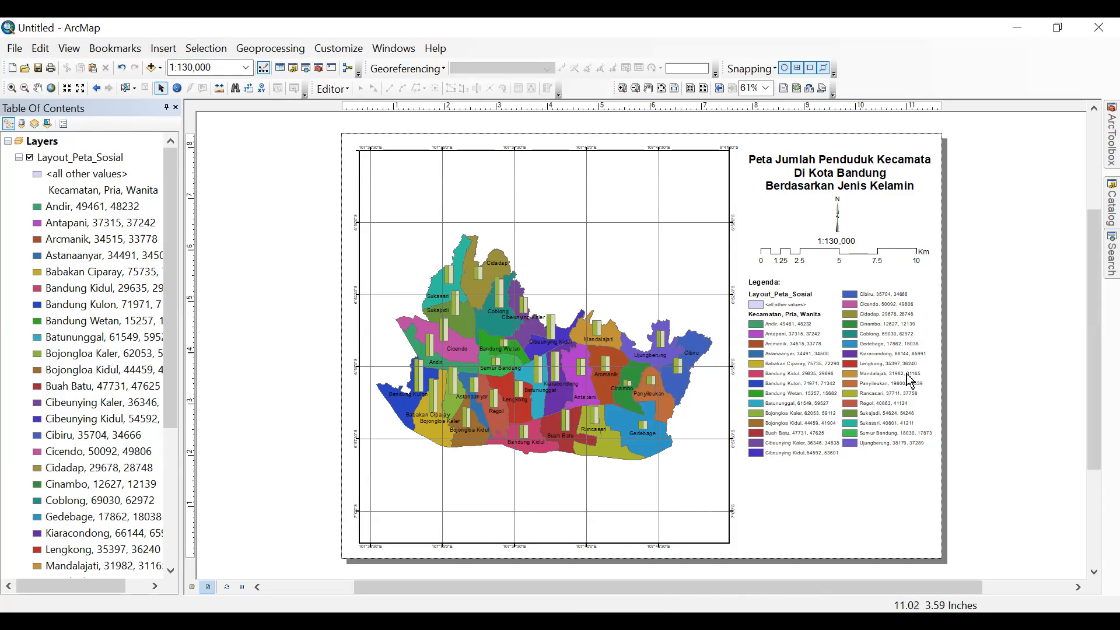
- Start a second legend that keeps only the bar-chart Layout_Peta_Sosial layer, removing the first legend item
left_click(158, 51)
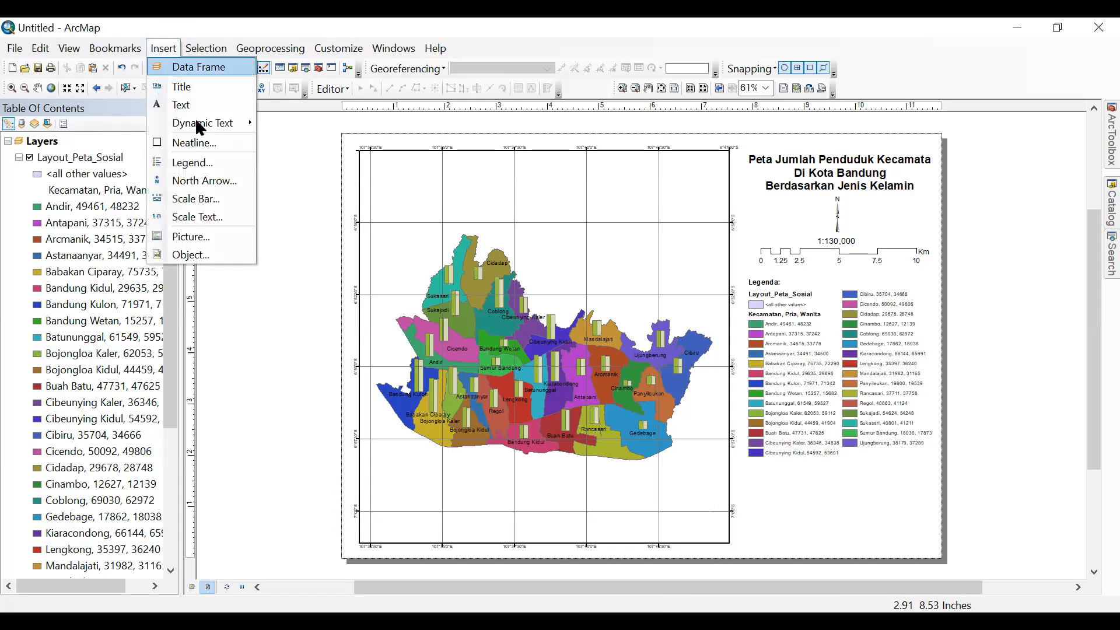
left_click(204, 161)
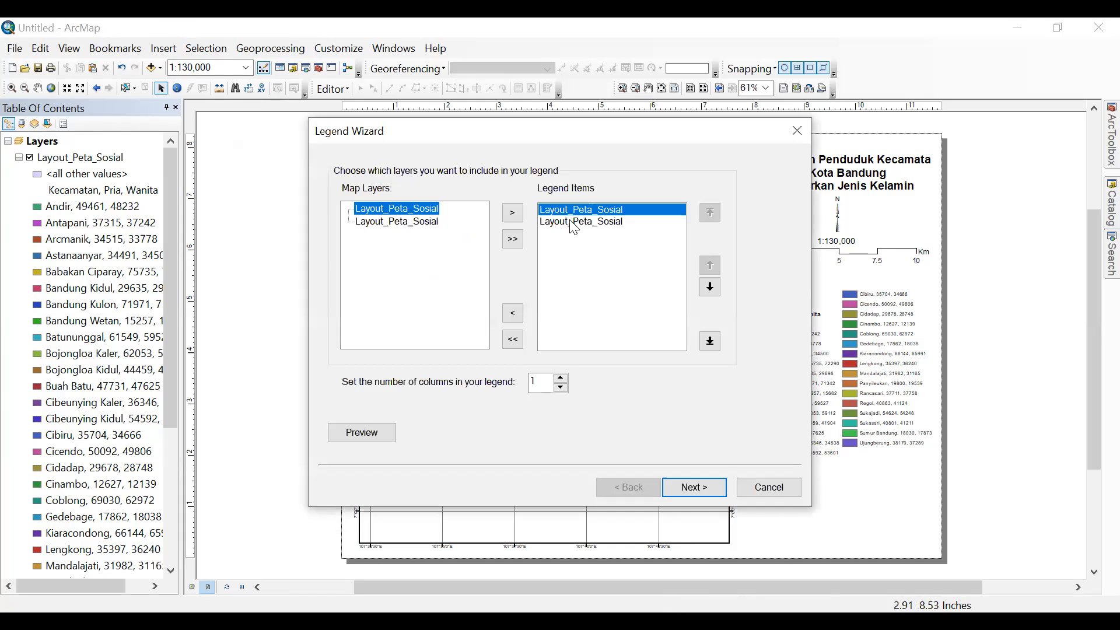
left_click(571, 215)
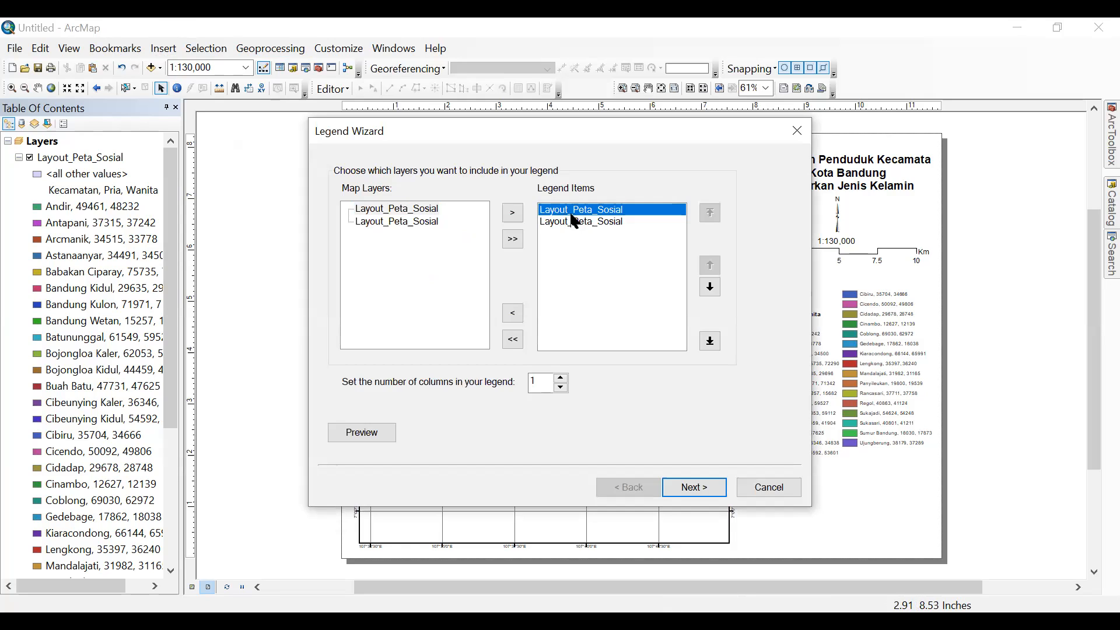
left_click(512, 314)
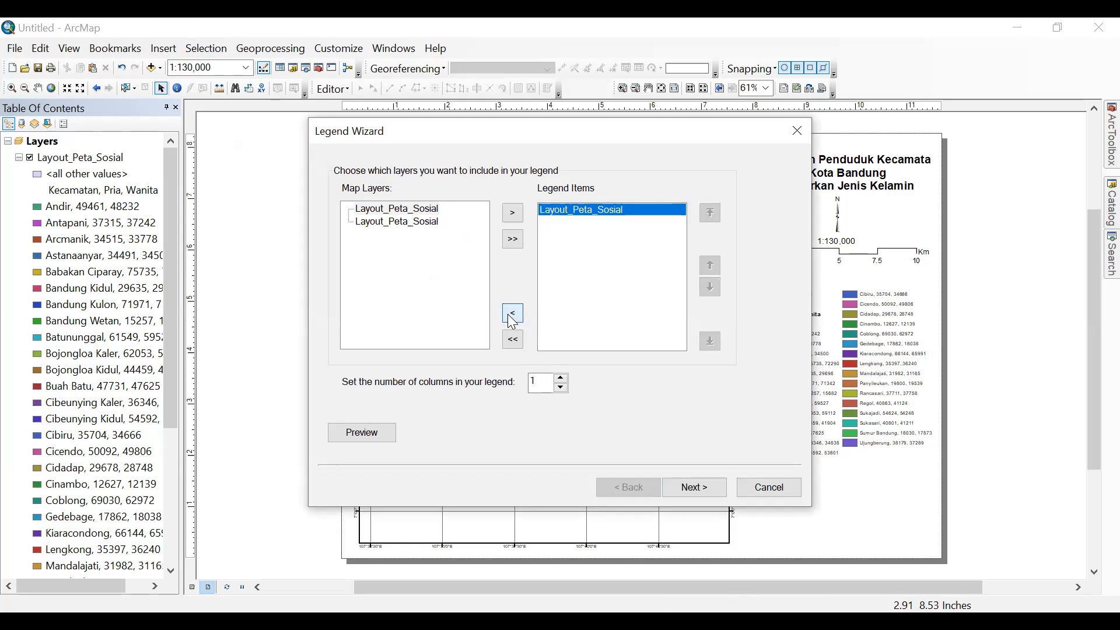
- Clear the second legend's title and finish it with the default frame, patch and spacing settings
left_click(698, 493)
key("Escape")
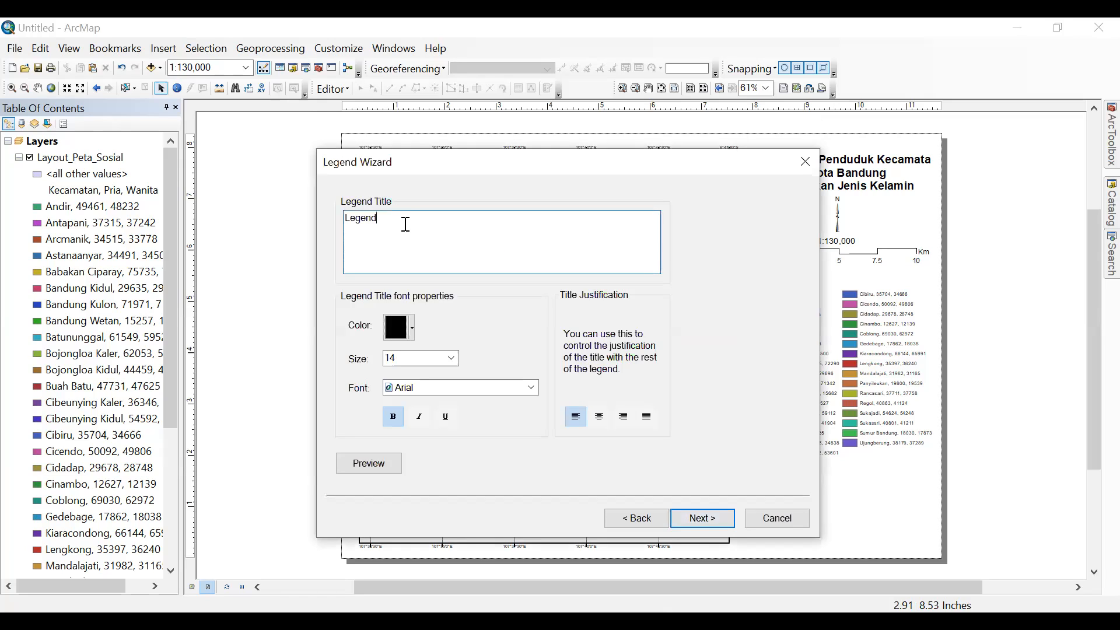
left_click_drag(405, 217, 290, 226)
key("BackSpace")
left_click(708, 517)
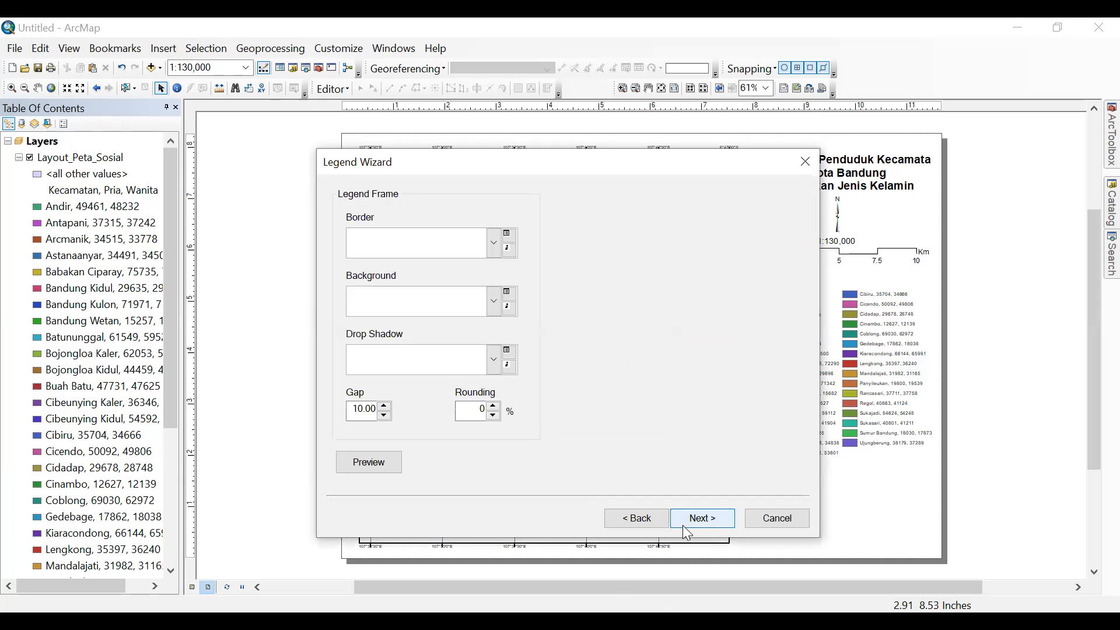
left_click(713, 522)
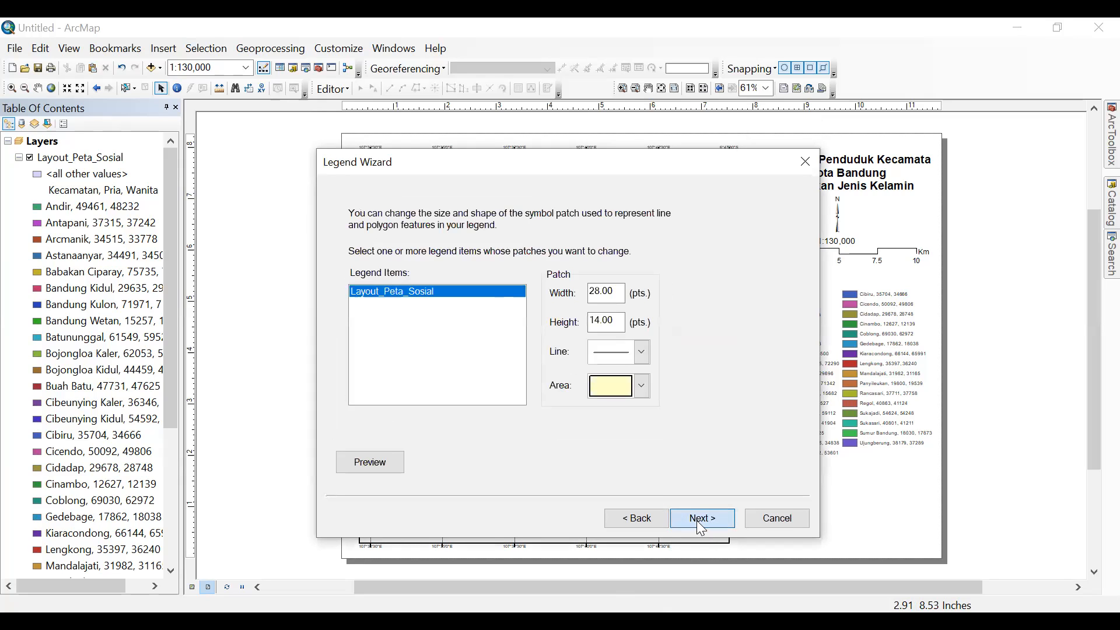
left_click(697, 518)
left_click(701, 518)
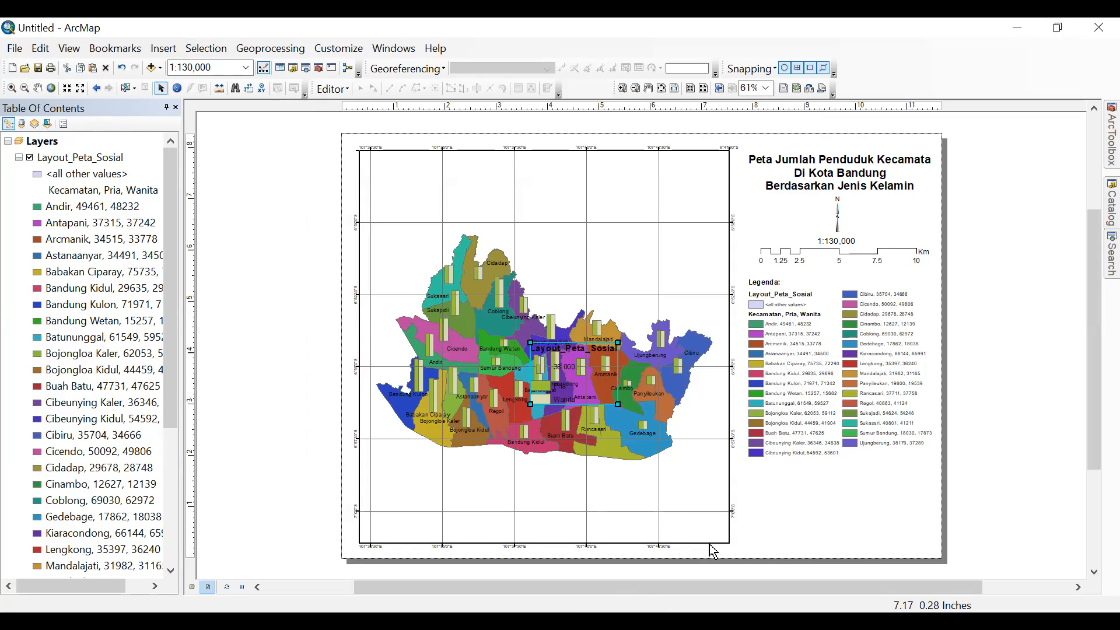
- Move the Pria and Wanita chart legend below the district legend, shrink it and centre it there
left_click_drag(569, 373, 805, 491)
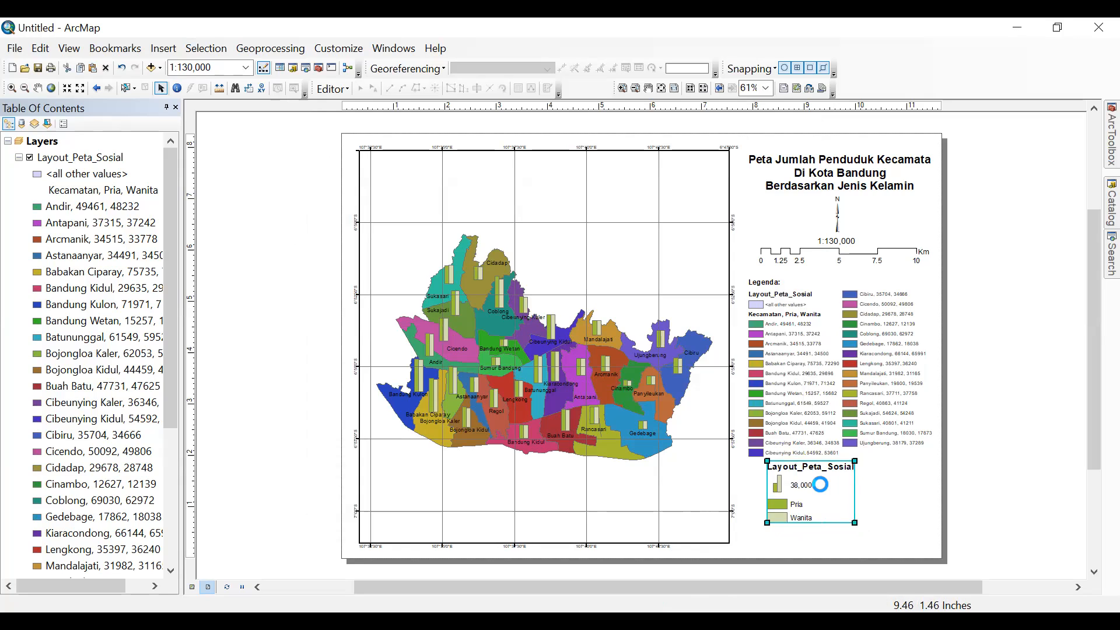
left_click_drag(814, 505, 844, 496)
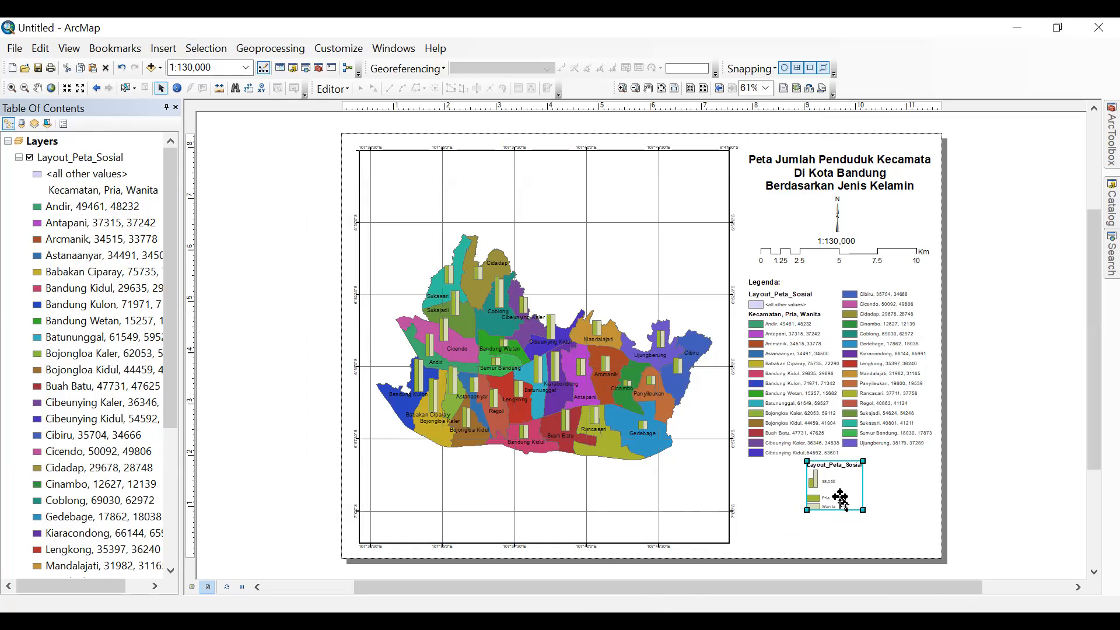
left_click(826, 393)
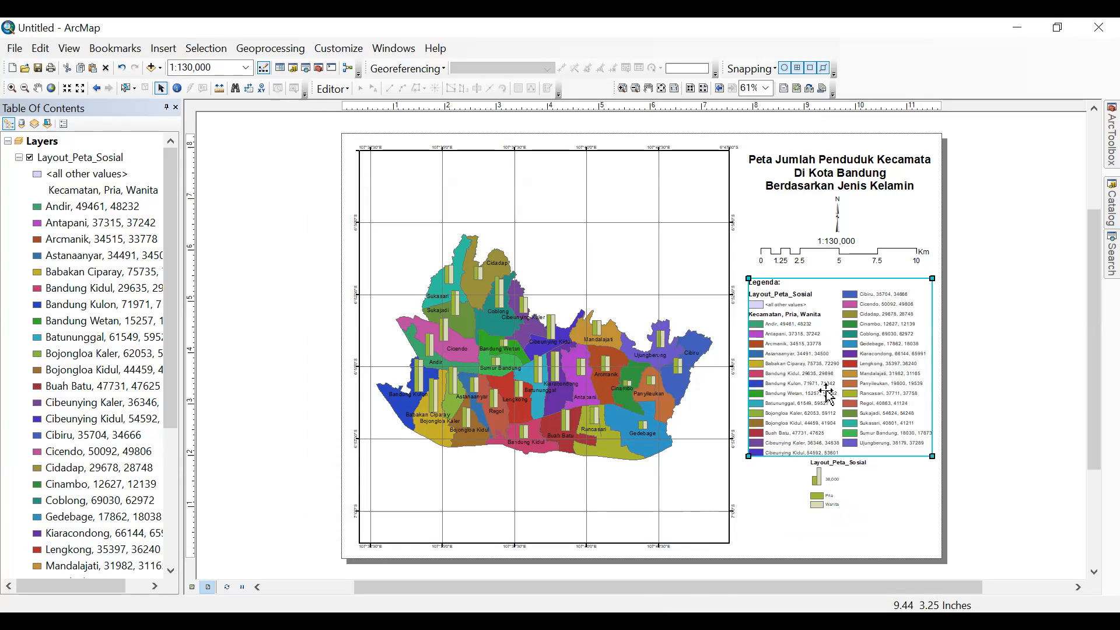
- Move the district legend up beneath the scale bar and the Pria and Wanita chart legend up directly below it
left_click_drag(826, 392, 826, 383)
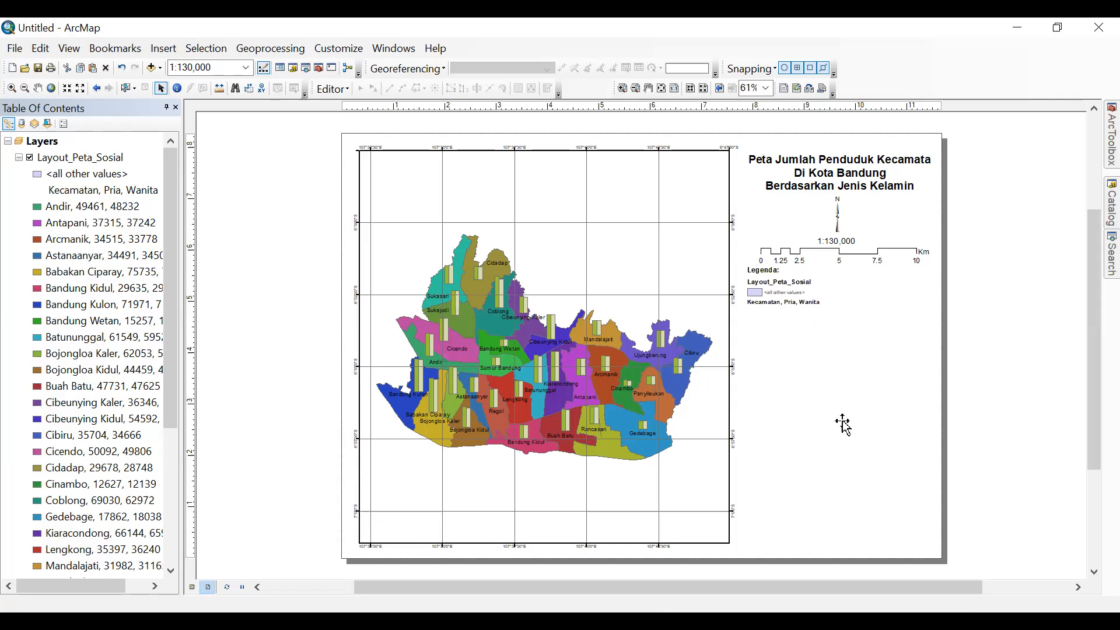
mouse_move(840, 482)
left_mouse_down()
mouse_move(835, 470)
mouse_move(865, 494)
mouse_move(850, 481)
left_mouse_up()
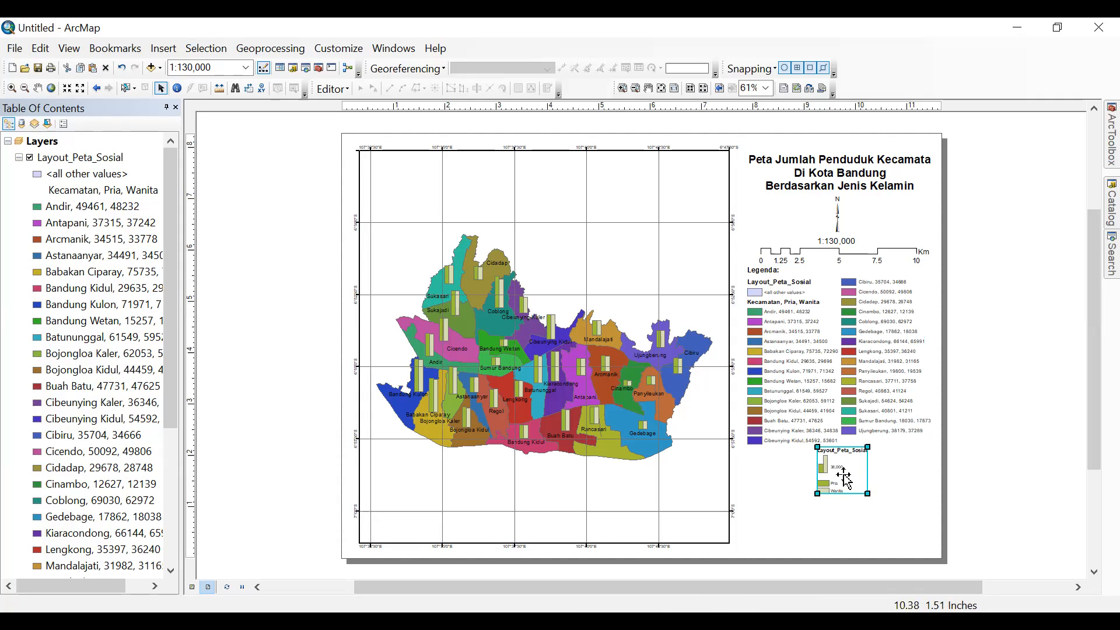
- Exclude <all other values> from the unique-values symbology of the upper Layout_Peta_Sosial layer
left_click(82, 160)
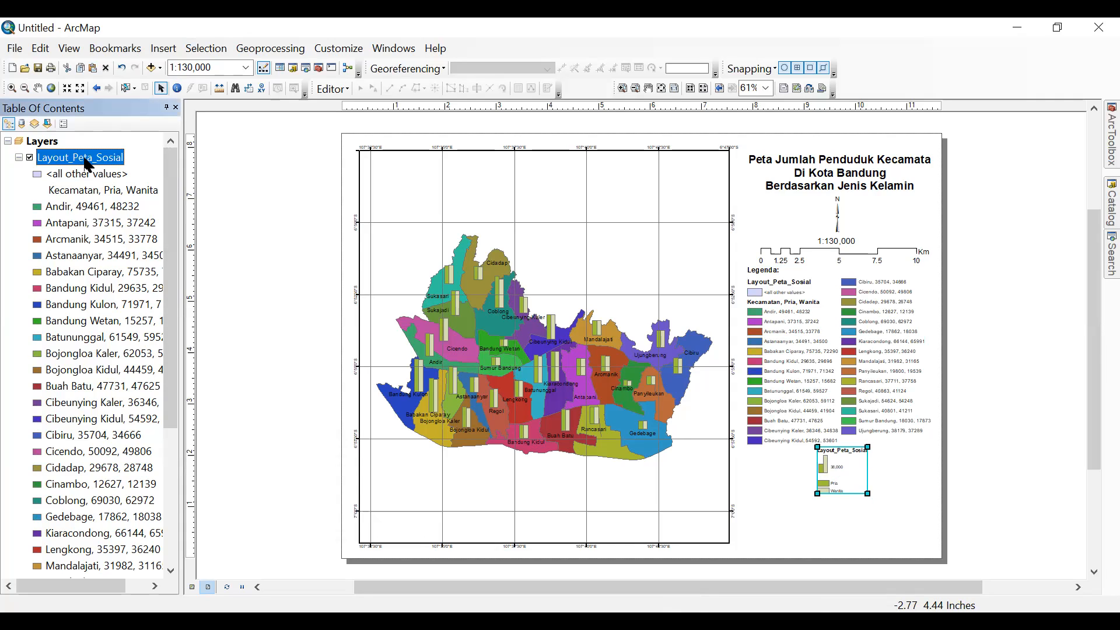
right_click(85, 166)
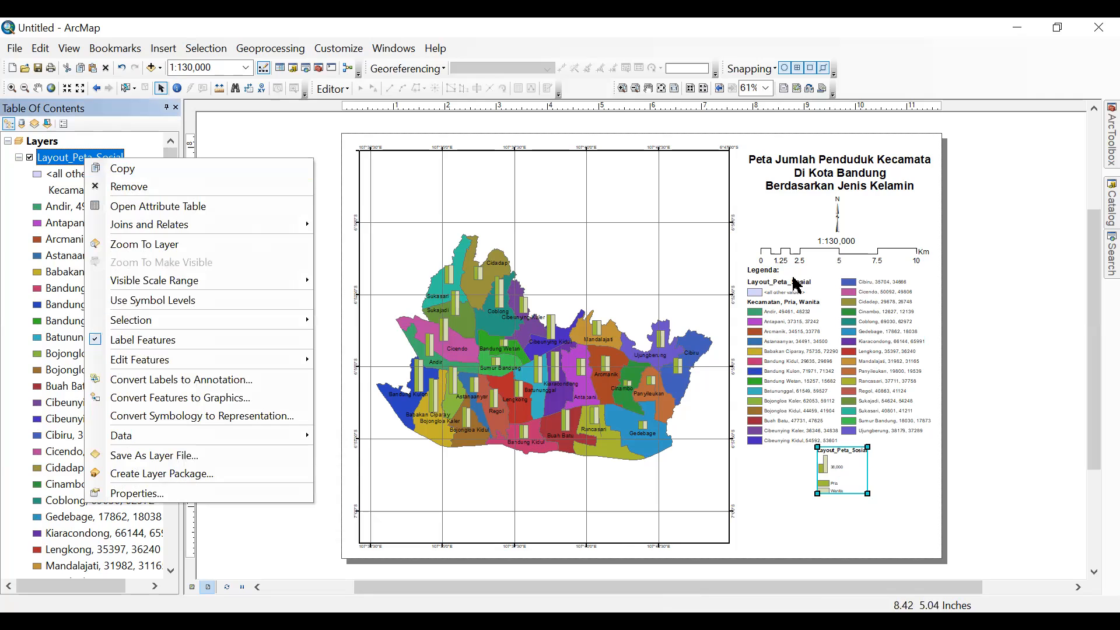
left_click(216, 493)
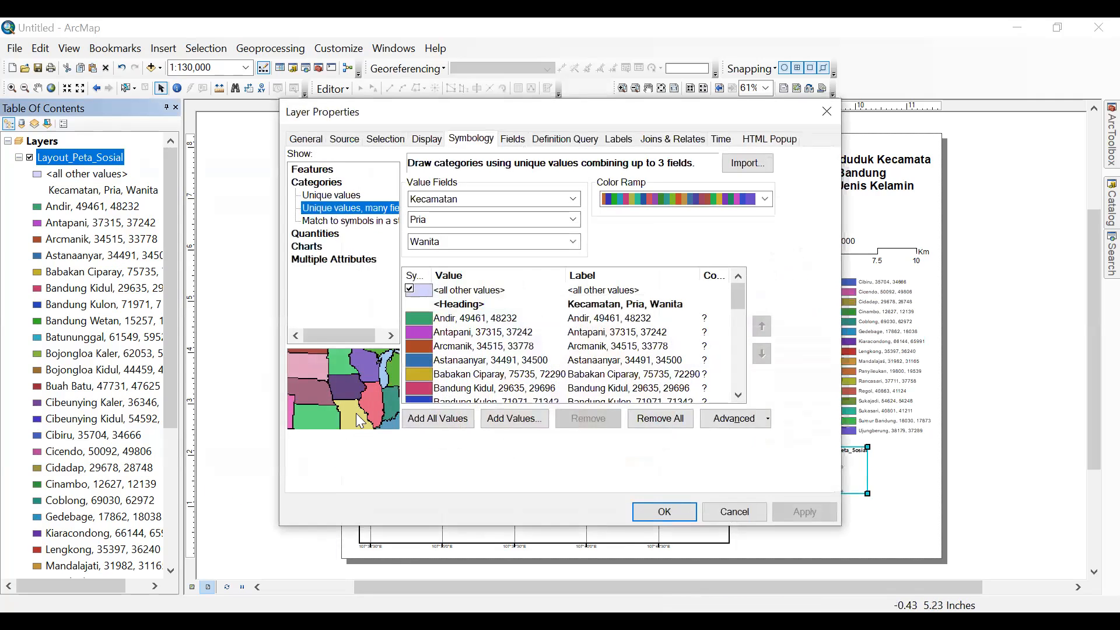
left_click(409, 289)
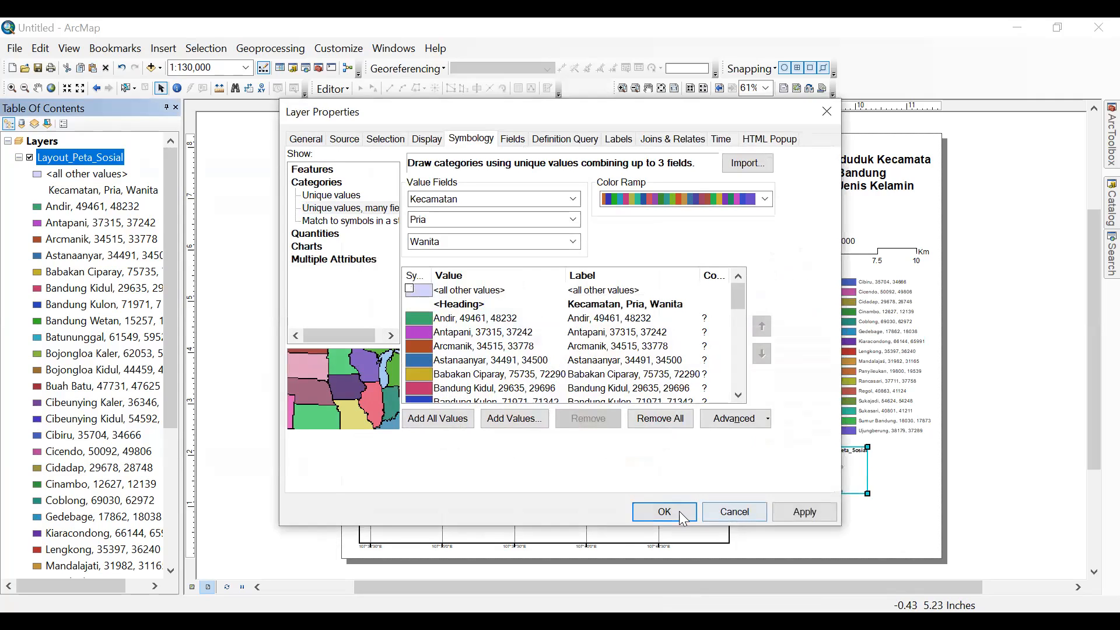
left_click(678, 511)
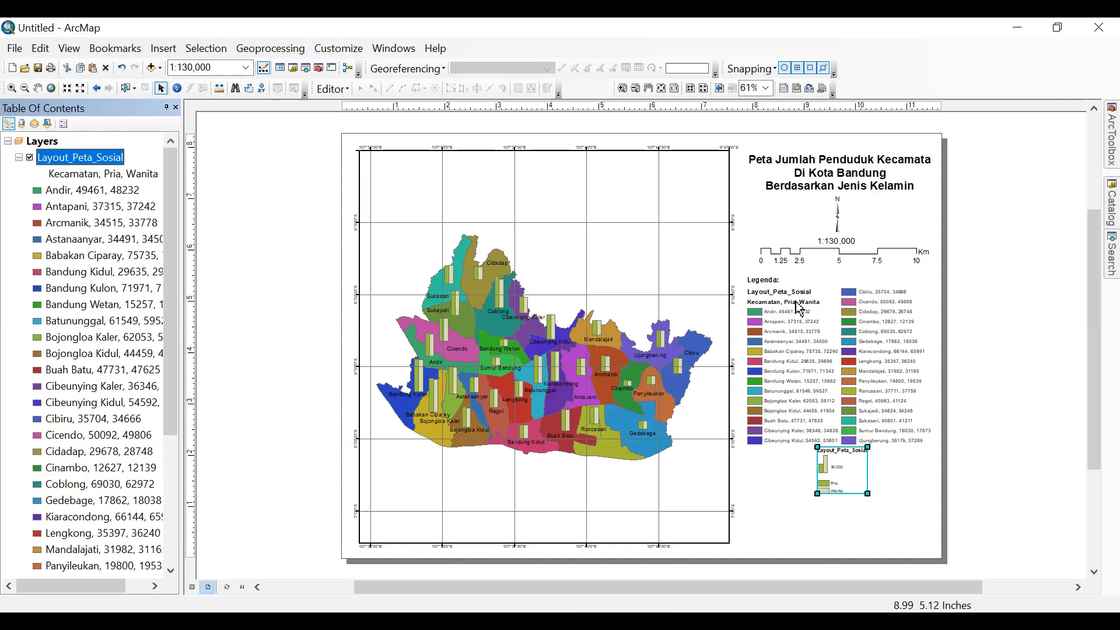
- Replace the name of the upper Layout_Peta_Sosial layer with a blank to remove that heading from the district legend
left_click(115, 163)
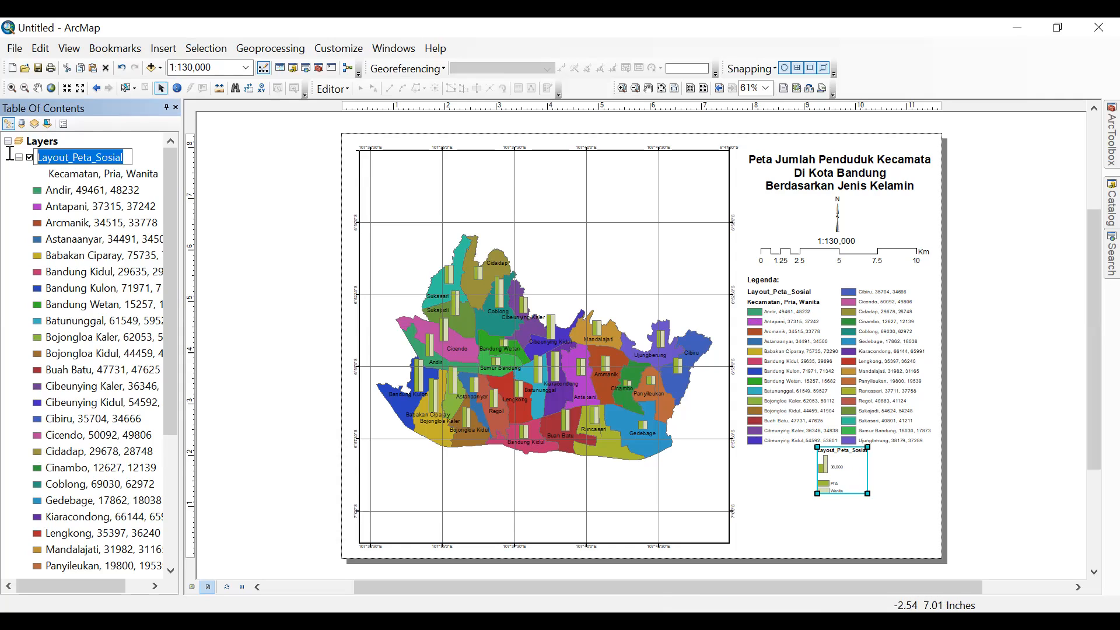
key("Return")
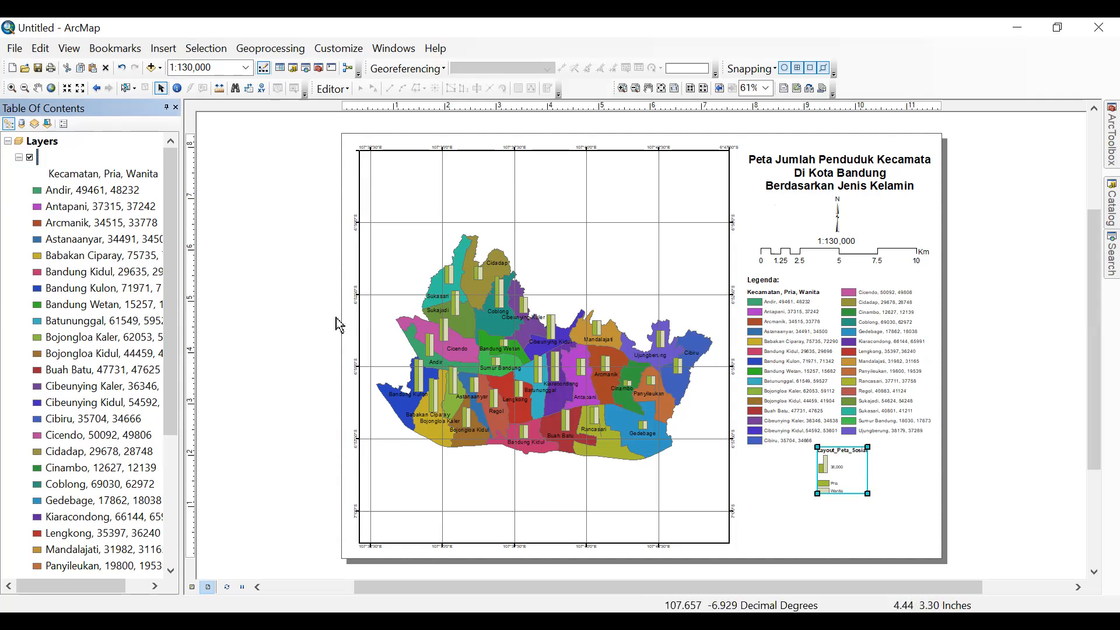
- Blank out the name of the bar-chart Layout_Peta_Sosial layer to remove the heading from the Pria and Wanita legend
left_click_drag(163, 347, 165, 548)
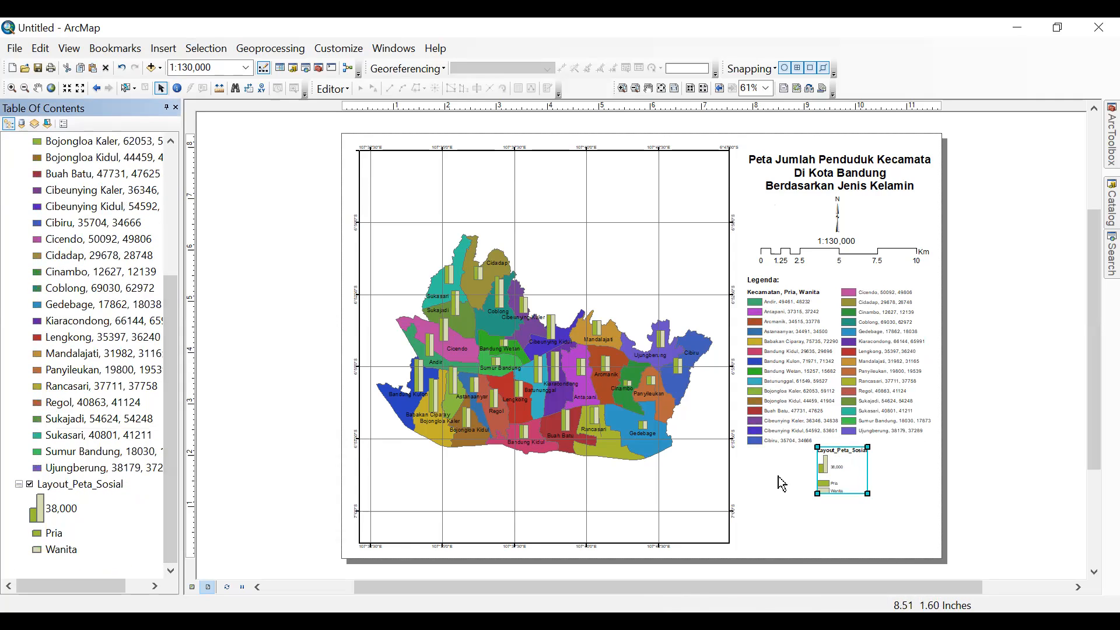
left_click(113, 484)
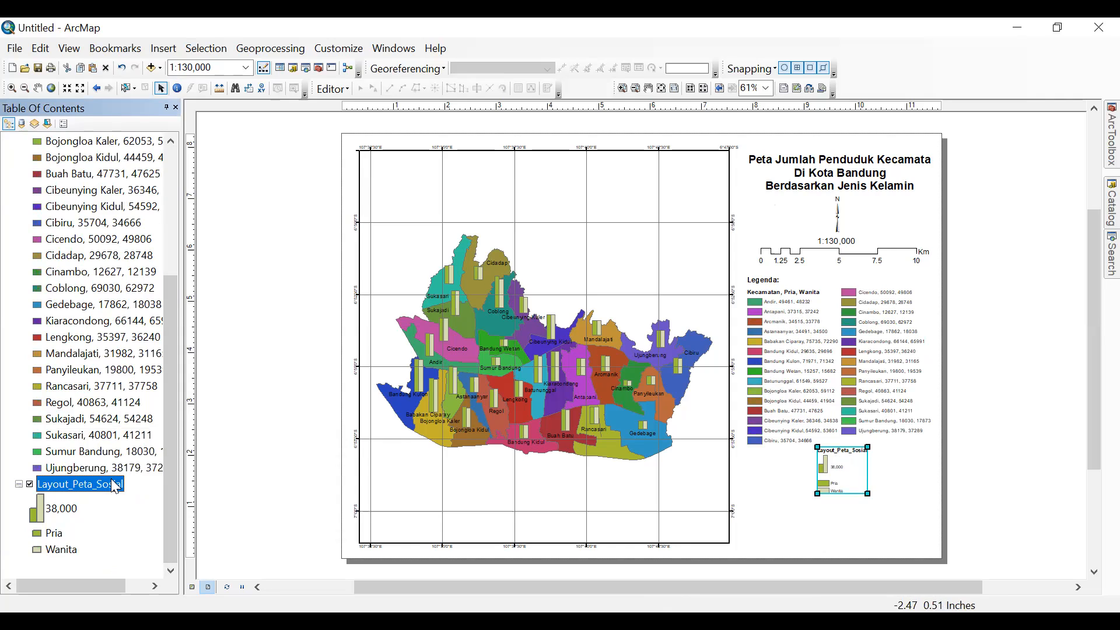
left_click(114, 485)
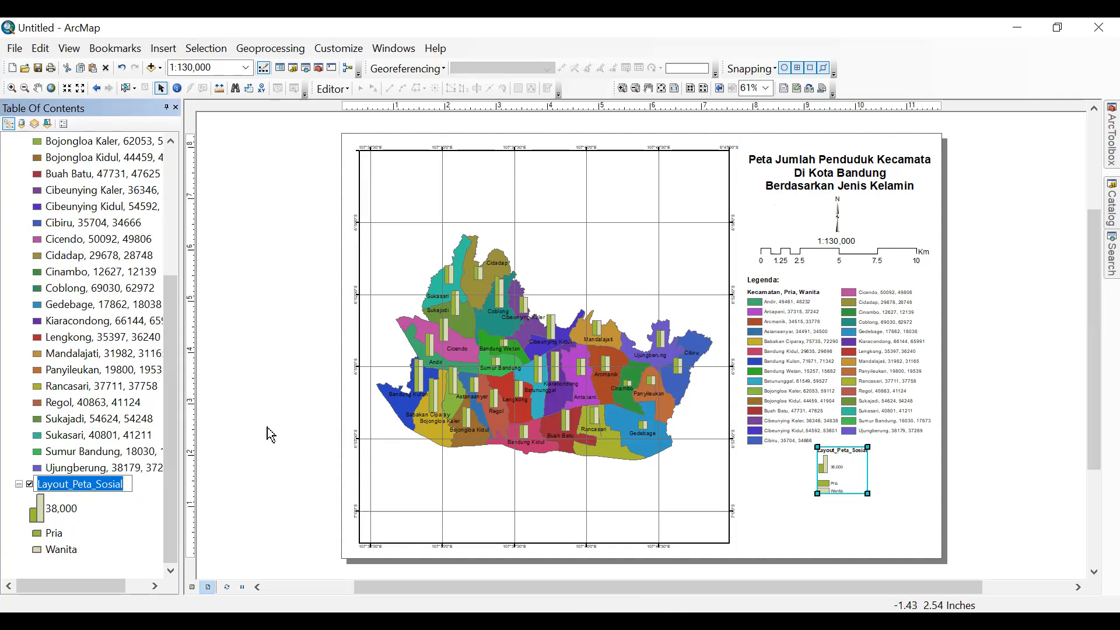
right_click(69, 490)
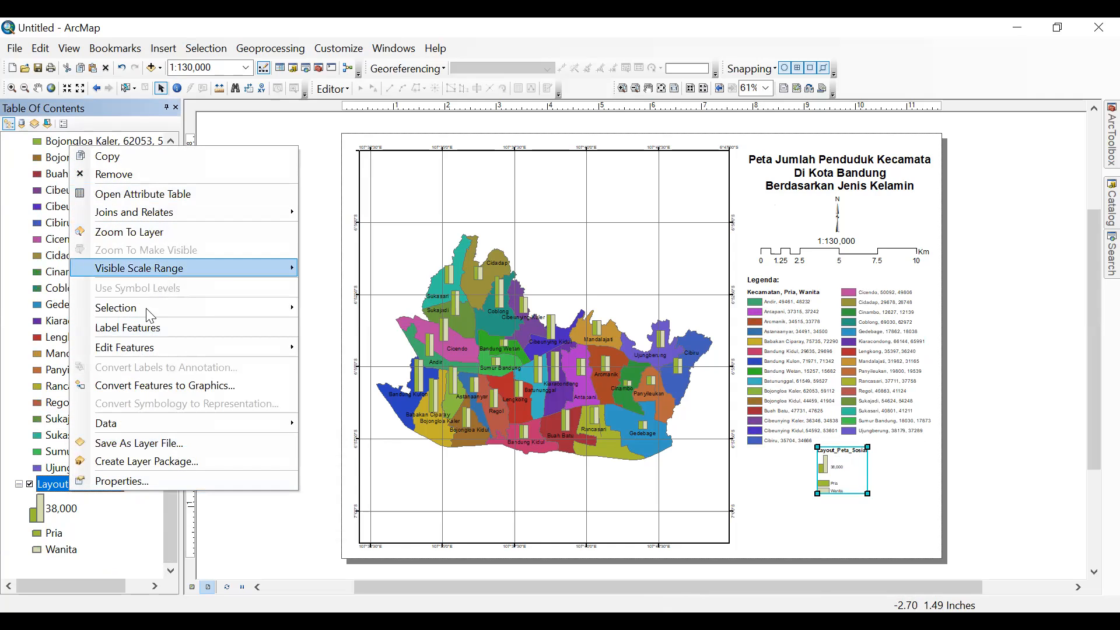
left_click(52, 491)
right_click(50, 488)
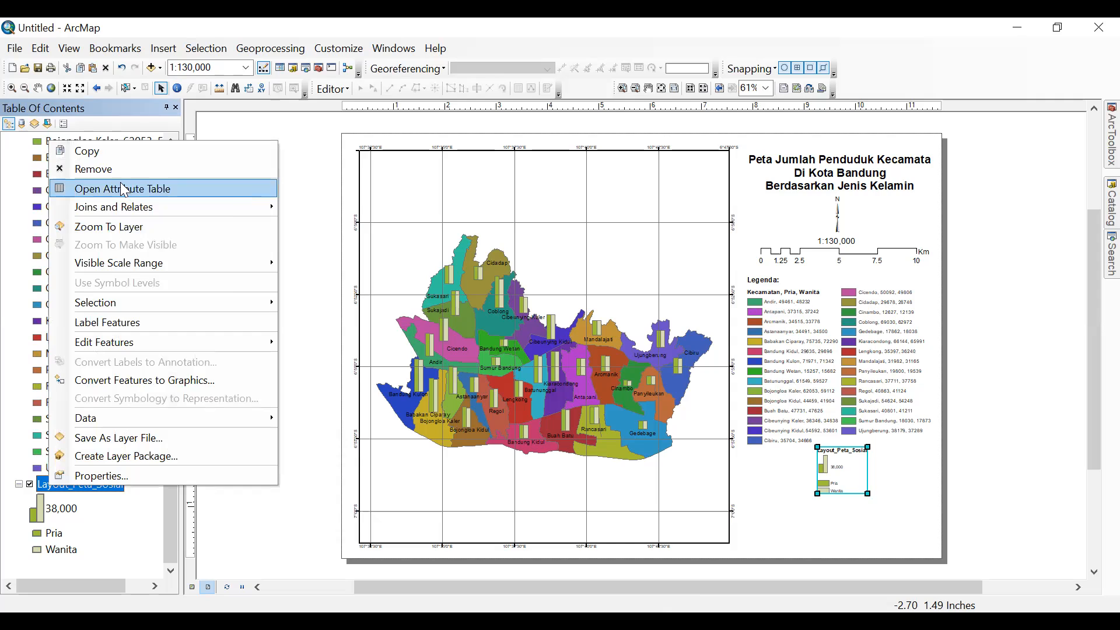
left_click(104, 491)
left_click(126, 484)
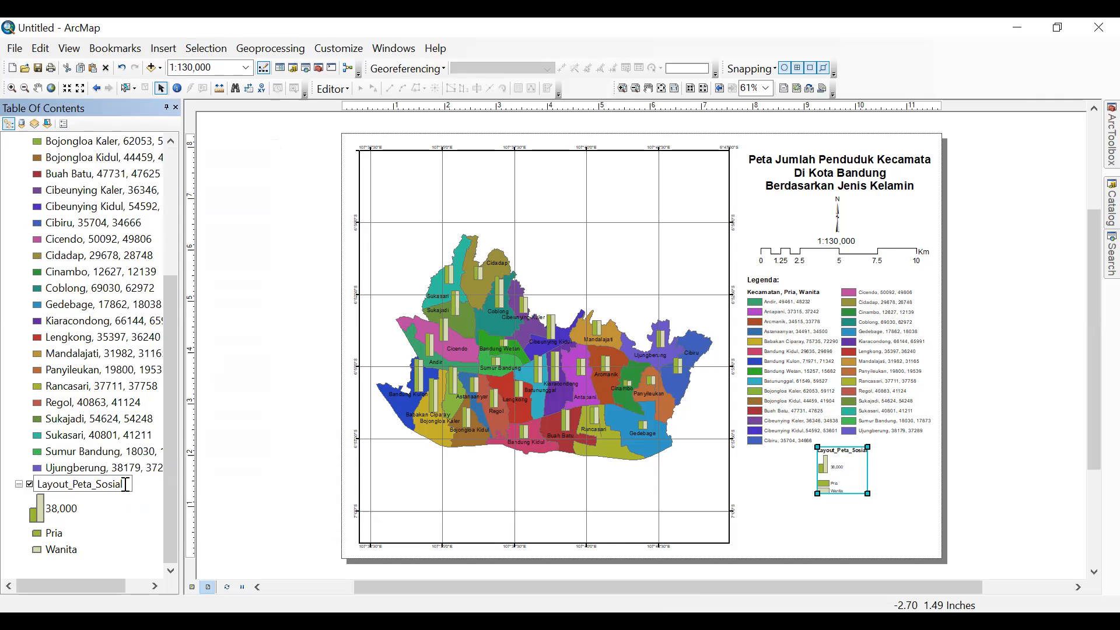
left_click_drag(125, 484, 19, 484)
key("BackSpace")
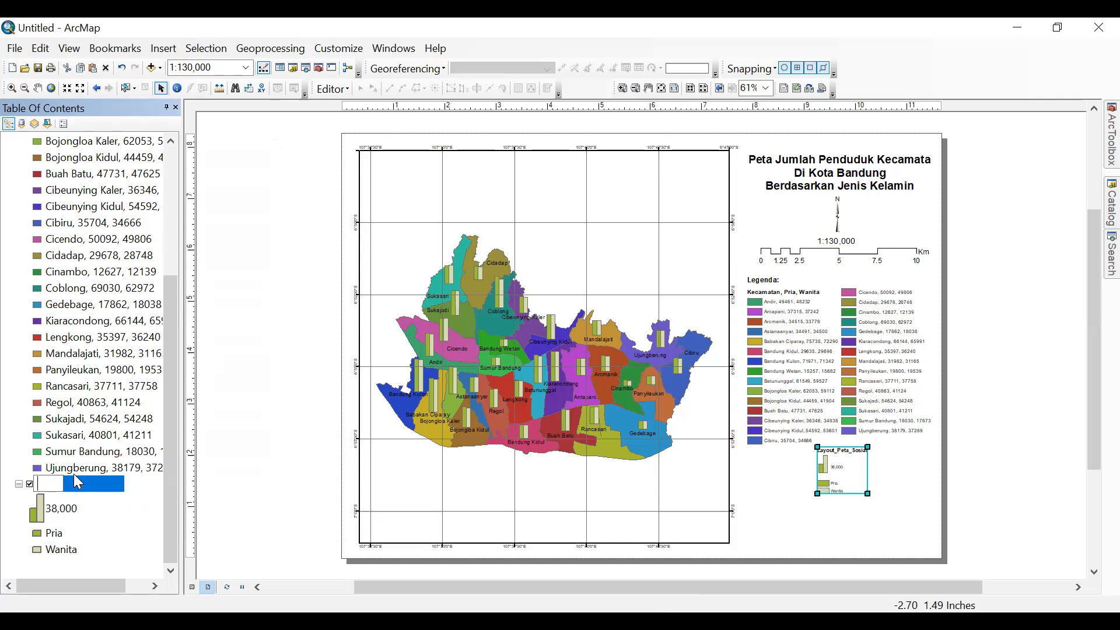
key("Return")
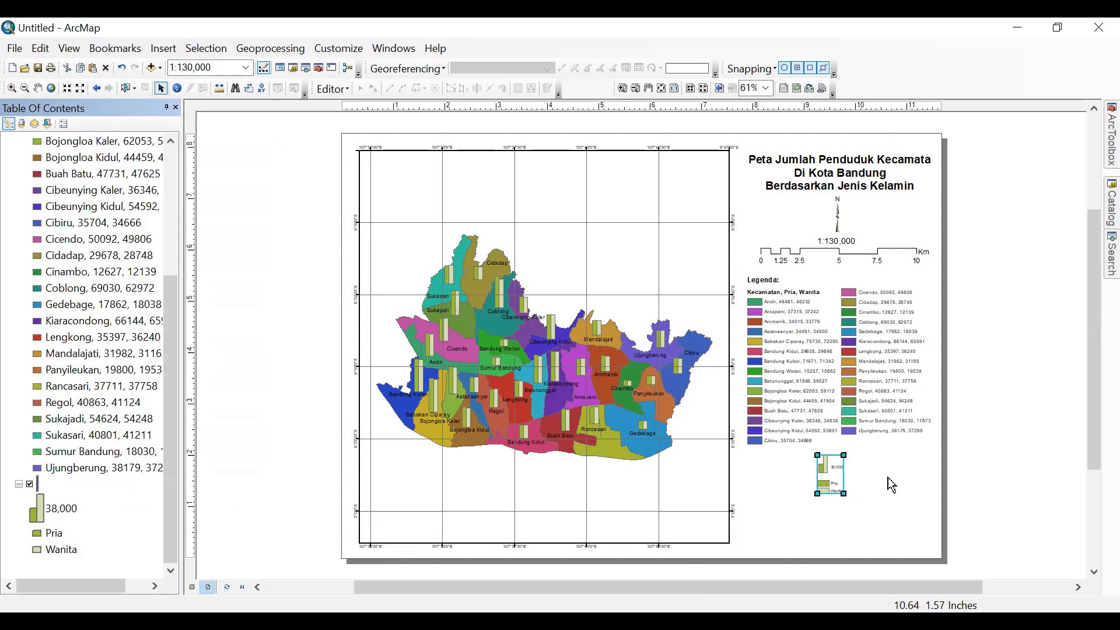
- Move the Pria and Wanita chart legend directly beneath the second column of the district legend and deselect it
left_click_drag(843, 481, 862, 462)
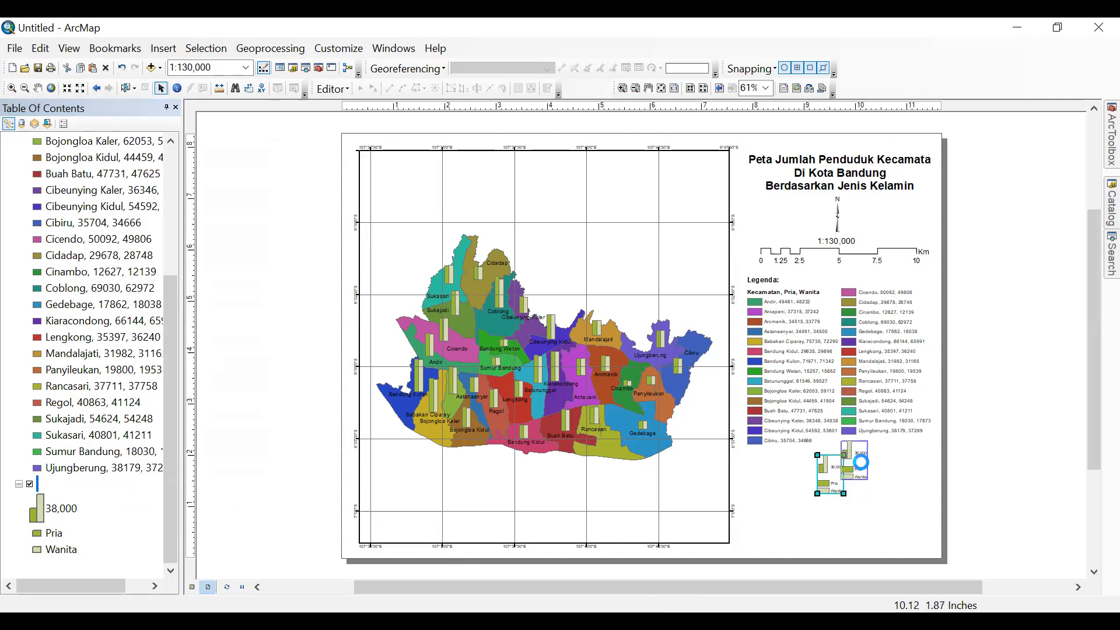
left_click(910, 478)
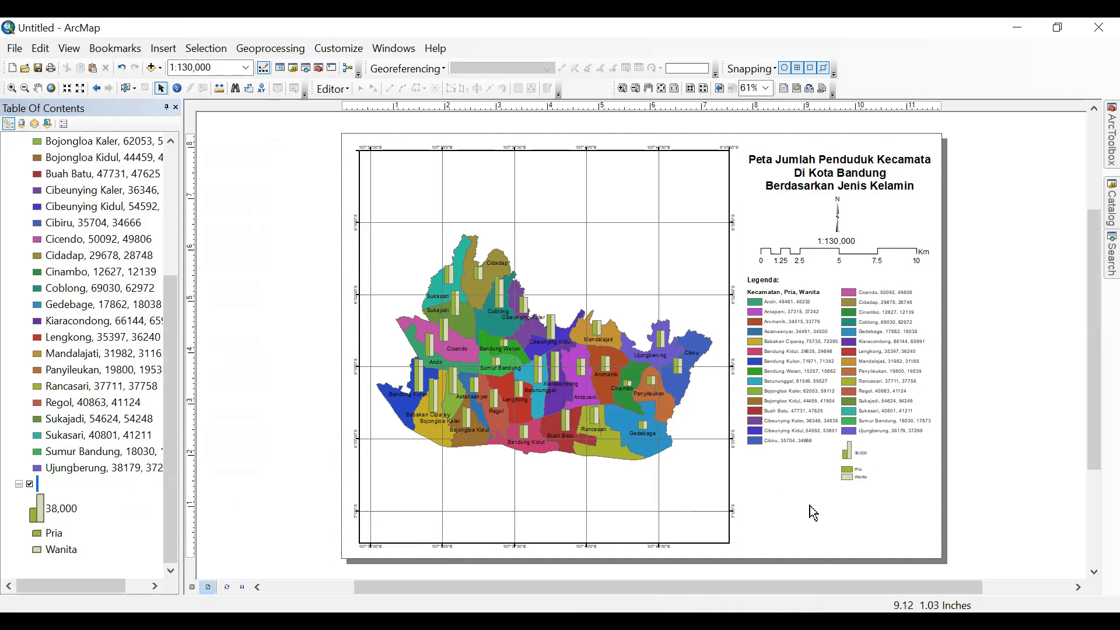
- Insert the round red and black university logo picture, shrink it and place it below the first column of the district legend
left_click(165, 50)
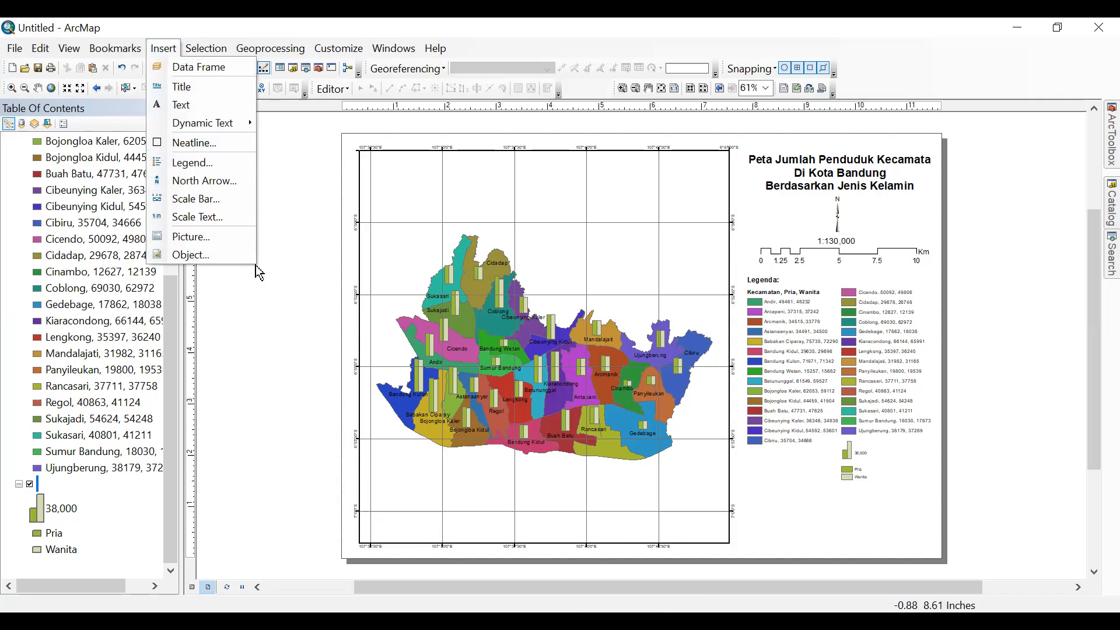
left_click(223, 236)
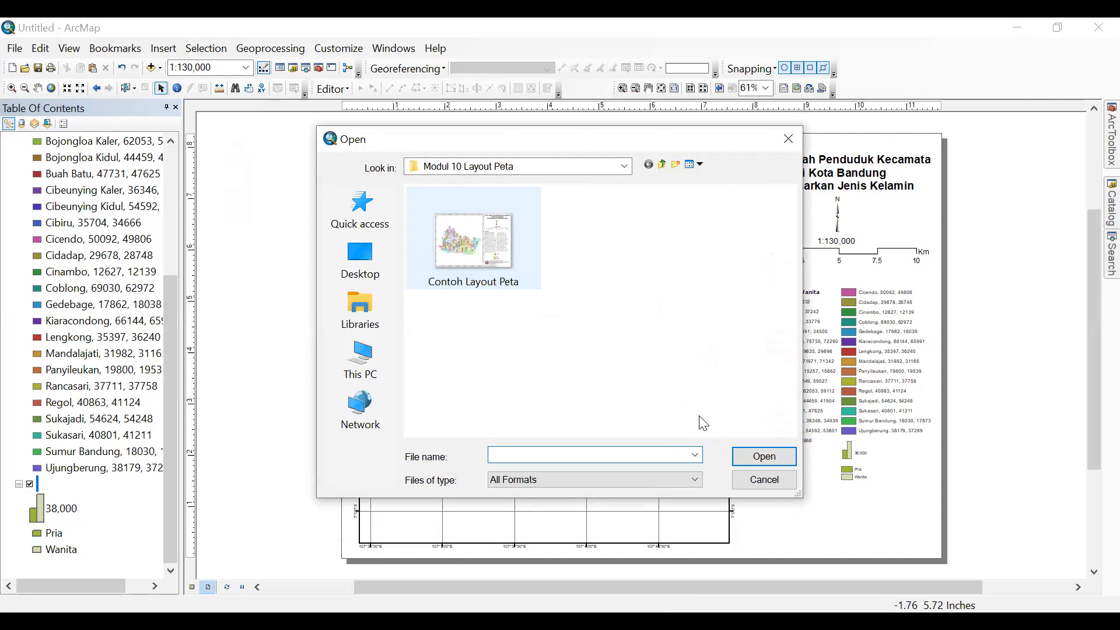
left_click_drag(792, 273, 806, 421)
left_click(531, 399)
left_click(778, 461)
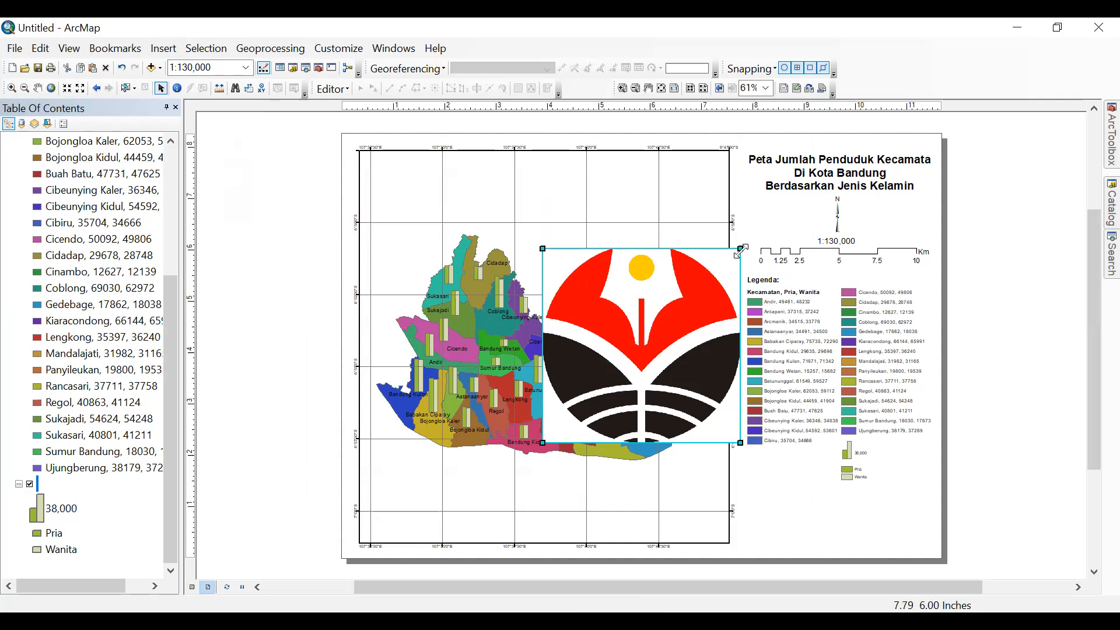
left_click_drag(634, 354, 817, 505)
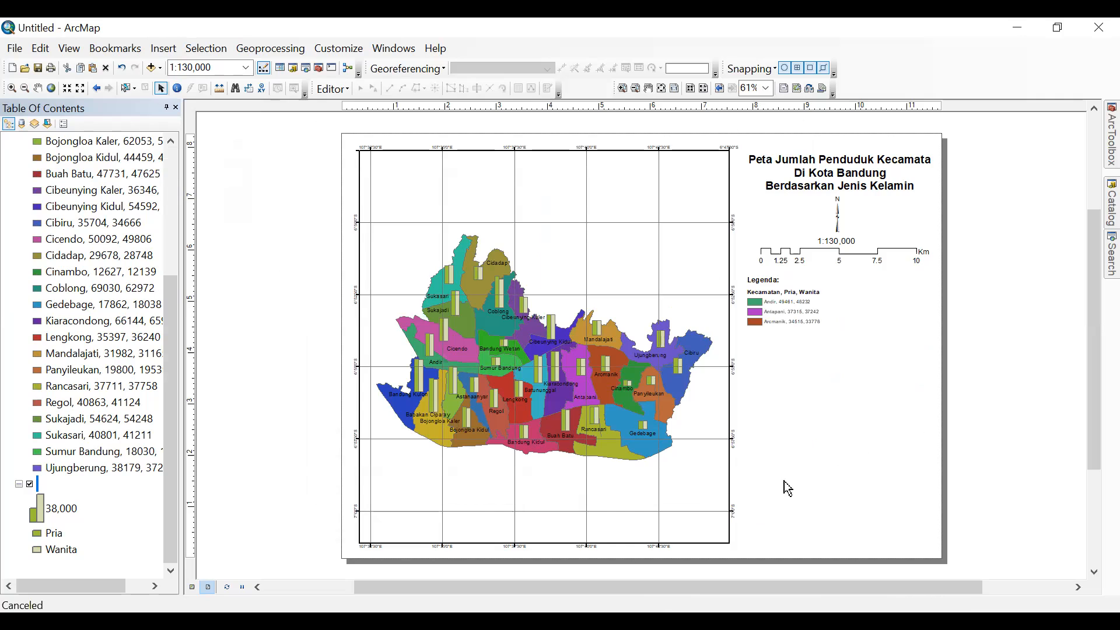
left_click_drag(764, 516, 804, 506)
- Insert a new text element and move it off the map to the right of the university logo
left_click(160, 53)
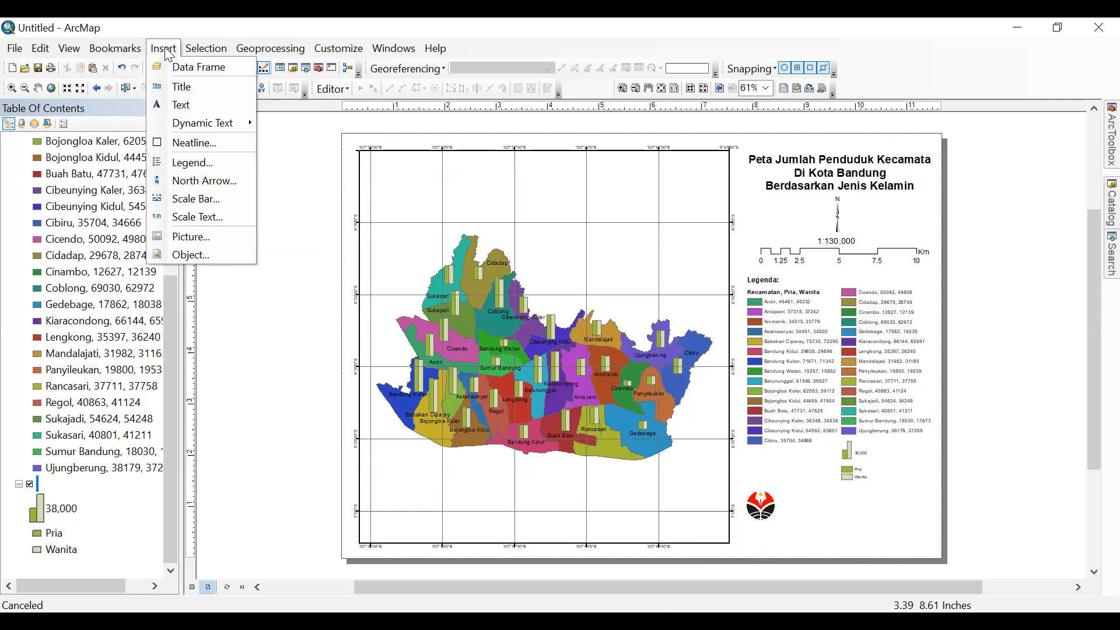
left_click(185, 105)
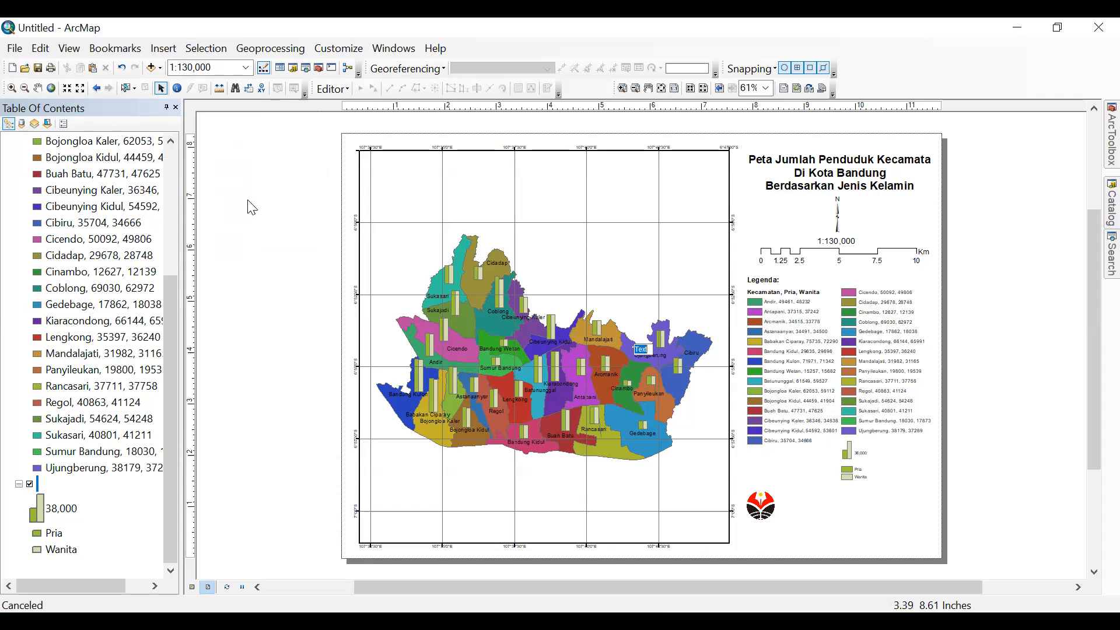
left_click(734, 410)
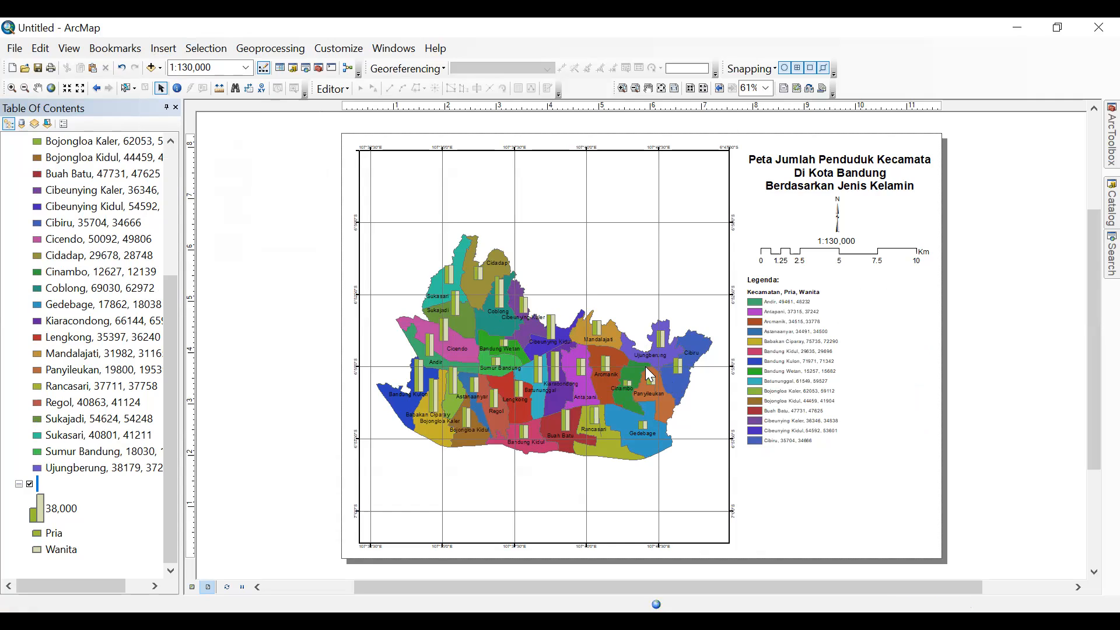
left_click(645, 349)
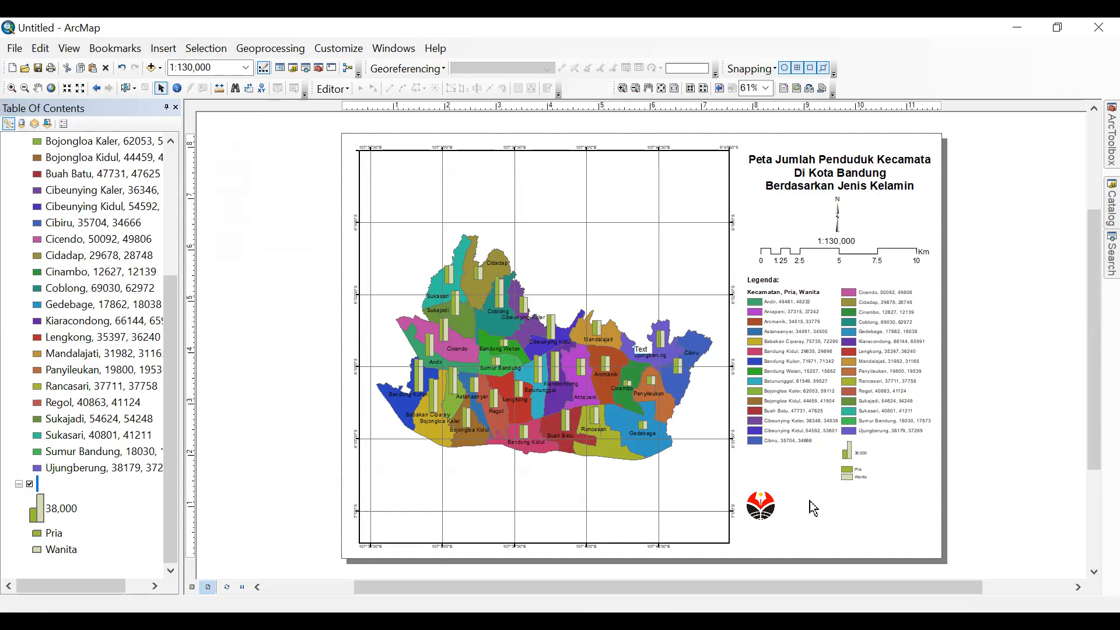
left_click(643, 350)
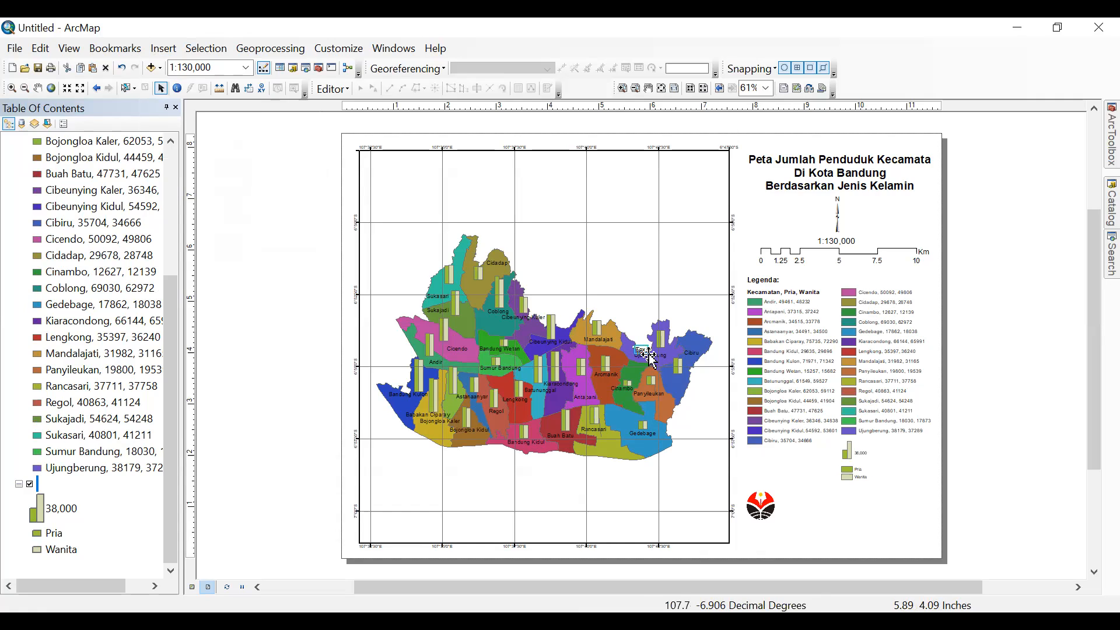
left_click_drag(798, 500, 803, 509)
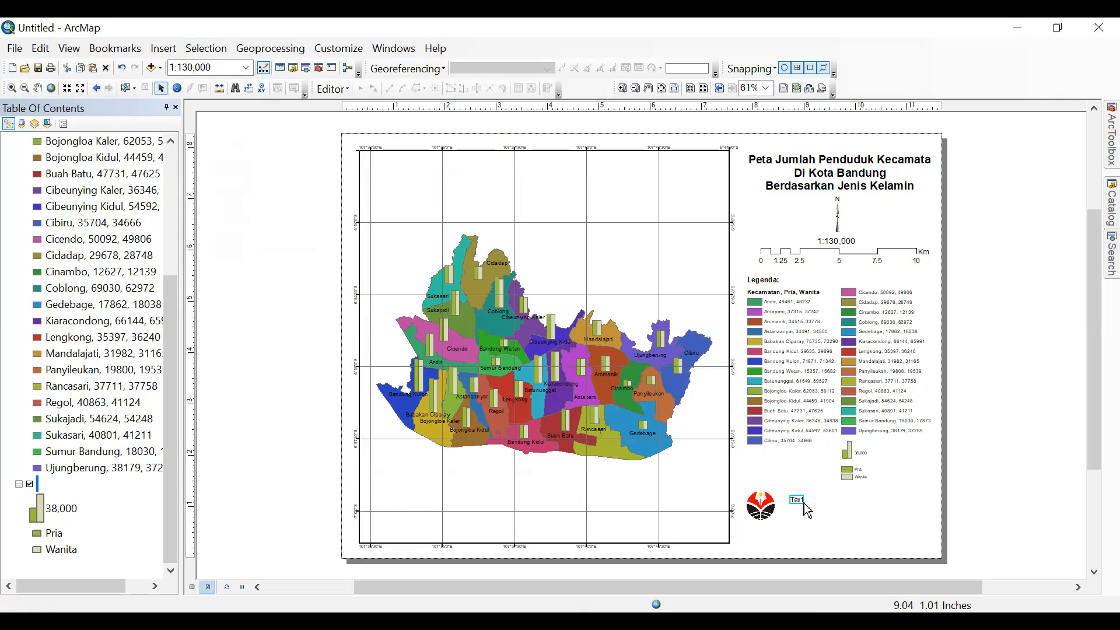
- Set the text to "Departemen Pendidikan Geografi", "Fakultas Pendidikan Ilmu Pengetahuan Sosial", "Universitas Pendidikan Indonesia", "Bandung, 2020" on four lines and place it beside the logo
double_click(798, 500)
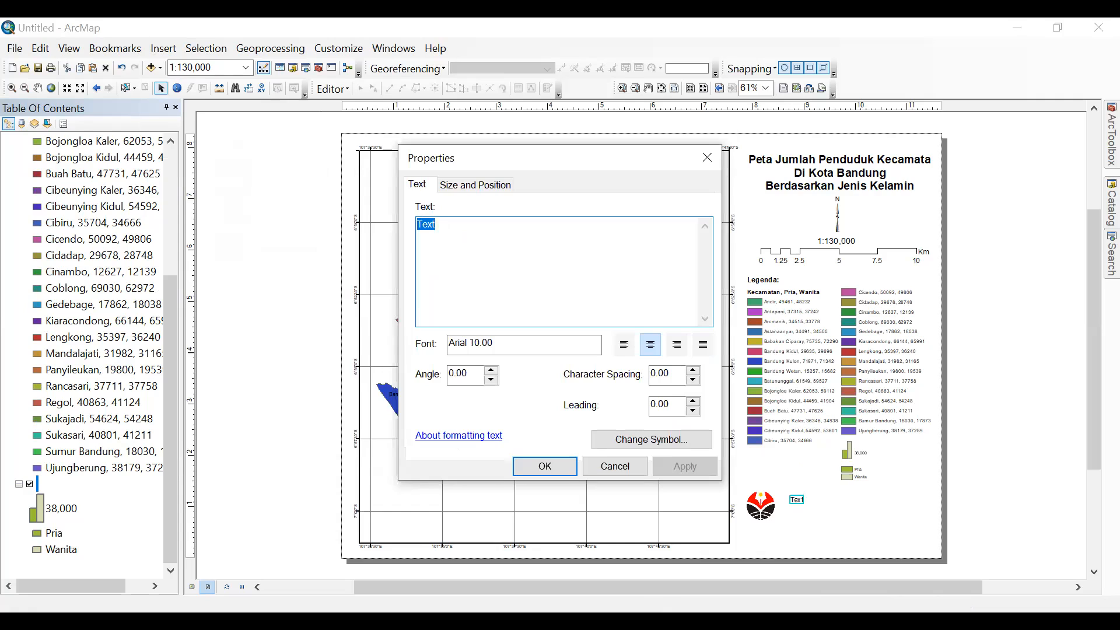
type("Departemen Pendidikan Geografi")
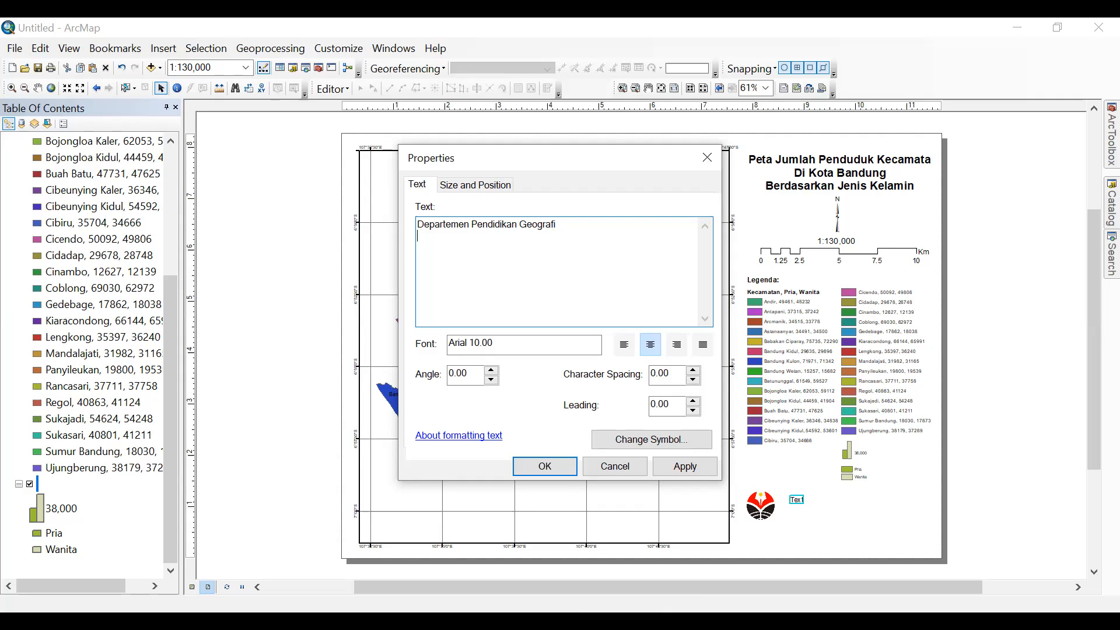
type("kultas Pendidikan Ilmu Pengetahuan Soai")
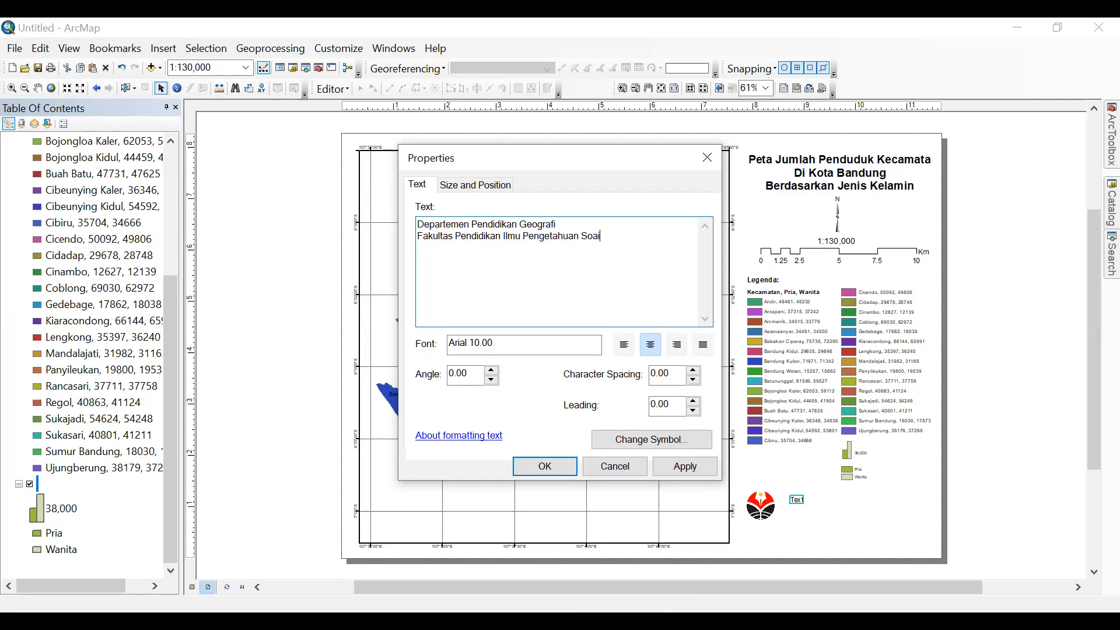
type("Univ")
type("ersitas Pendikan Indoen")
key("BackSpace")
key("BackSpace")
type("nesia ")
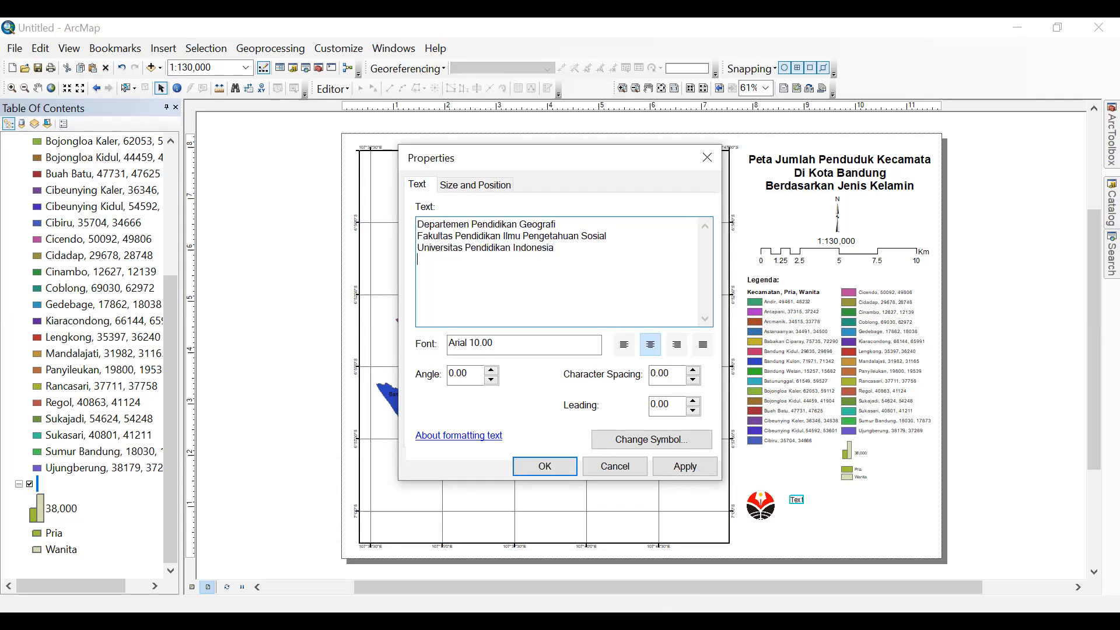
type("Bandung, 2020")
left_click(544, 467)
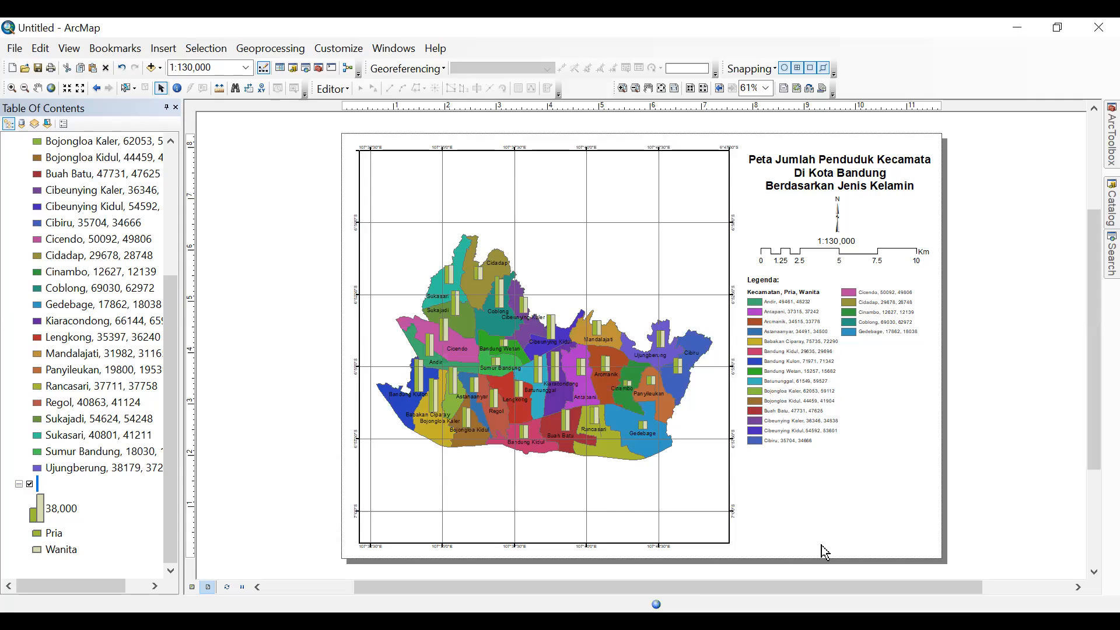
left_click_drag(833, 522, 868, 526)
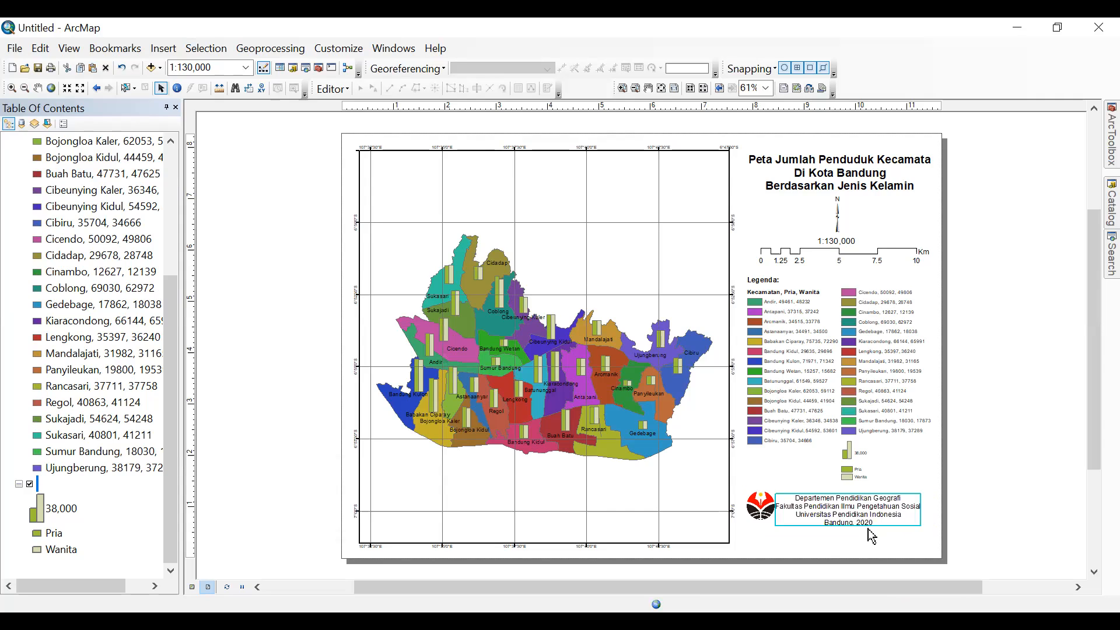
- Left-align the four-line institution text, shift it slightly away from the university logo and deselect it
double_click(849, 512)
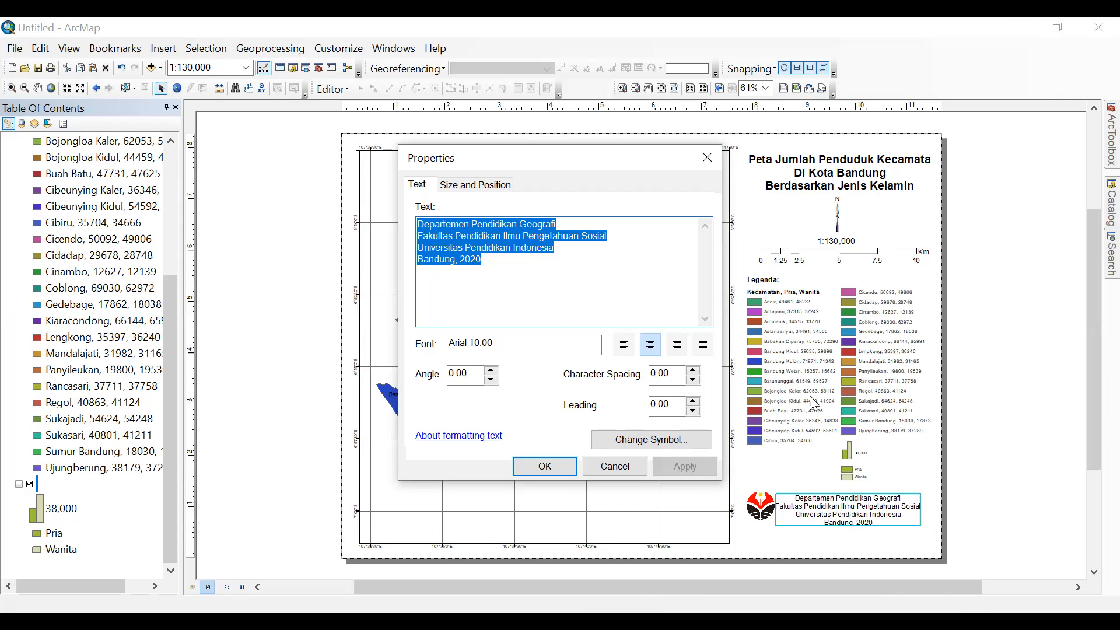
left_click(641, 443)
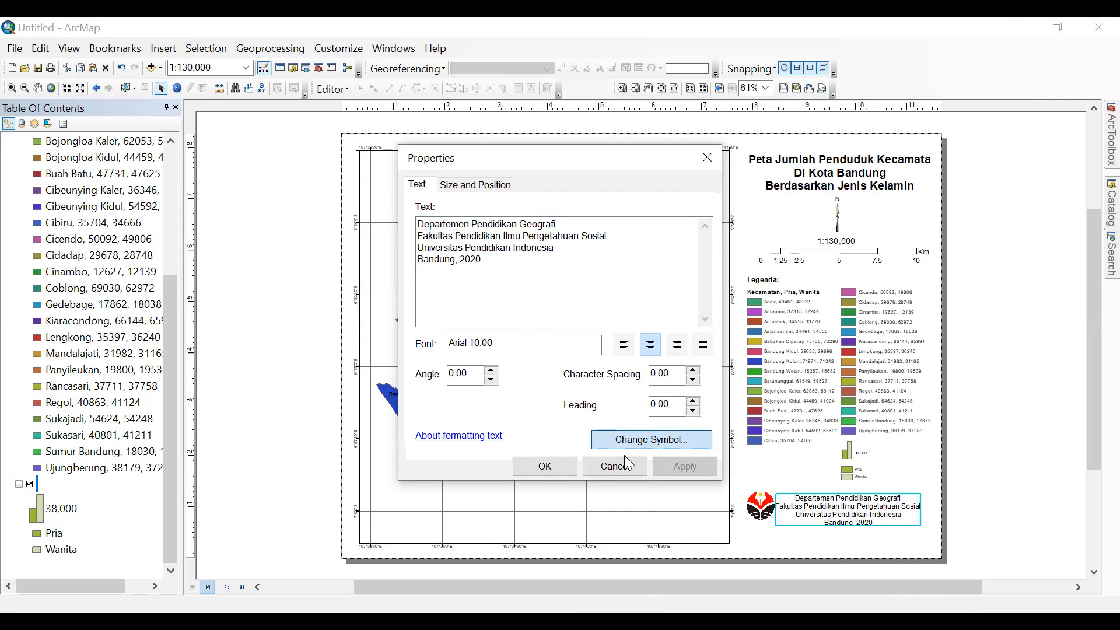
left_click(627, 456)
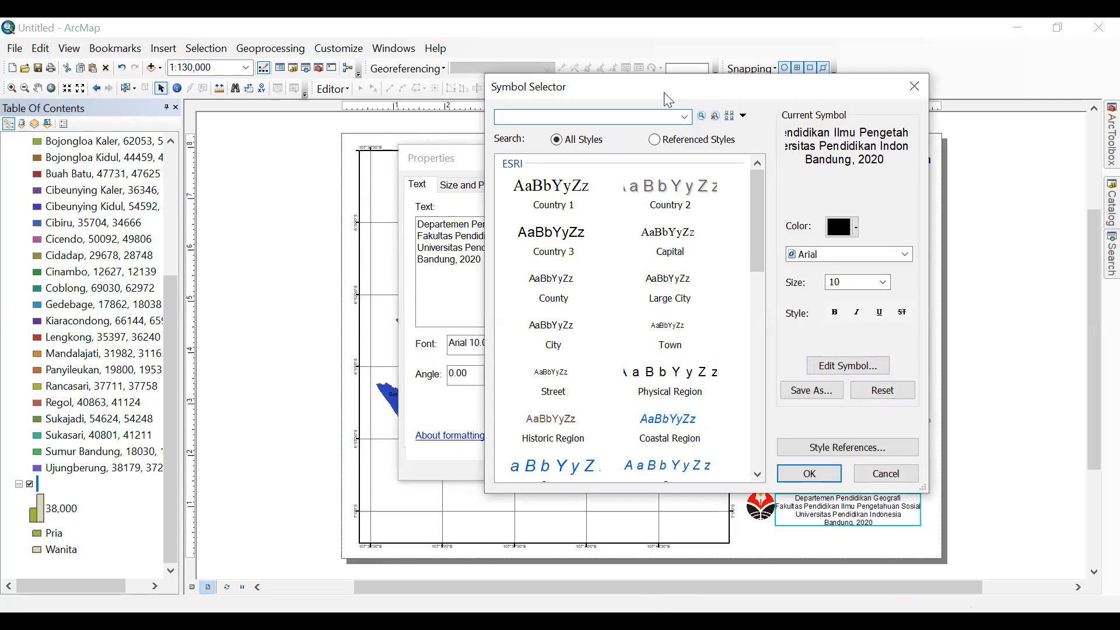
left_click_drag(663, 92, 532, 80)
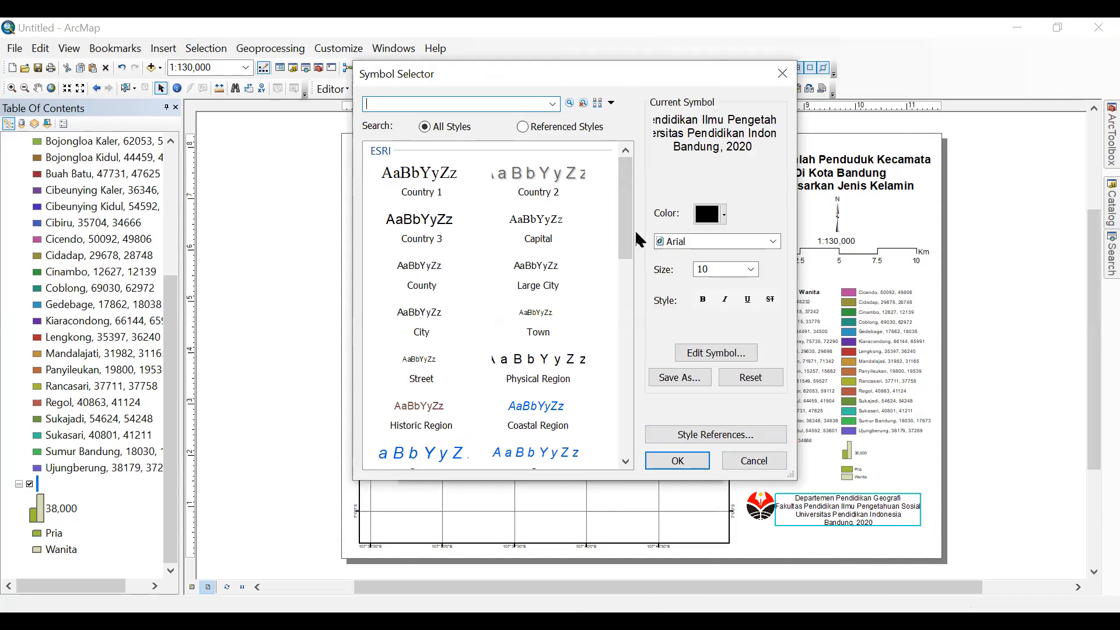
scroll(625, 271, "down", 1)
scroll(638, 212, "up", 1)
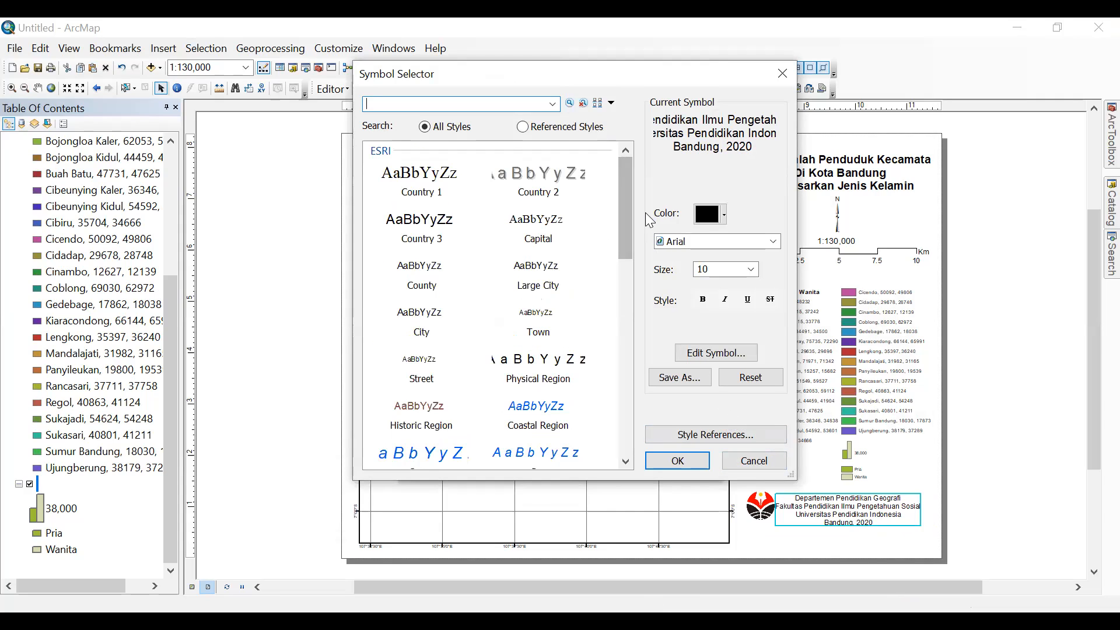
left_click(781, 75)
left_click(624, 345)
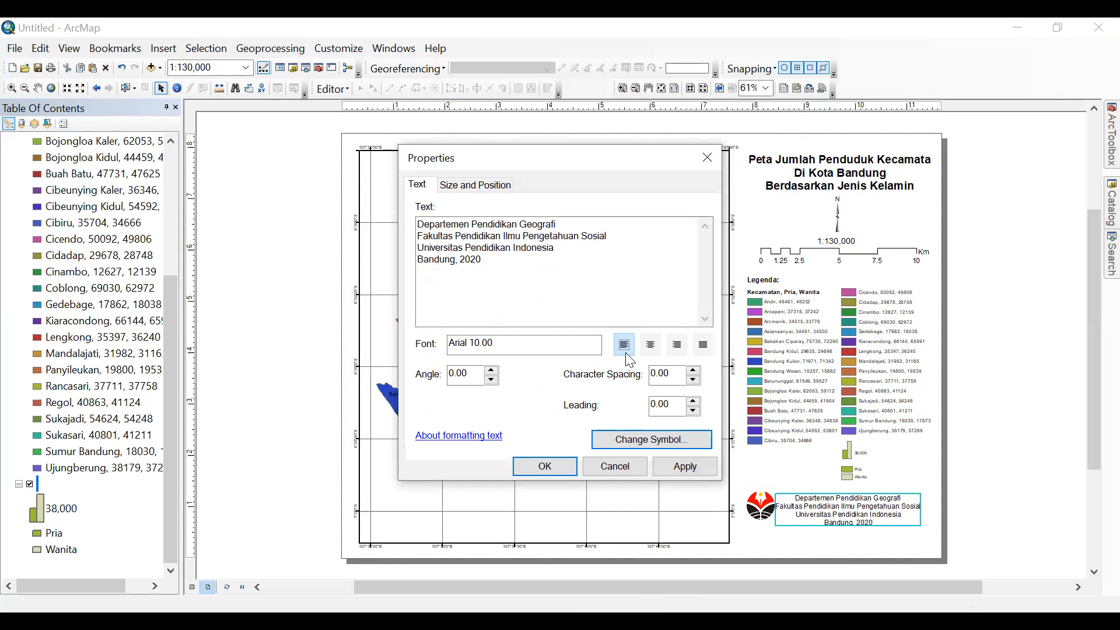
left_click(553, 465)
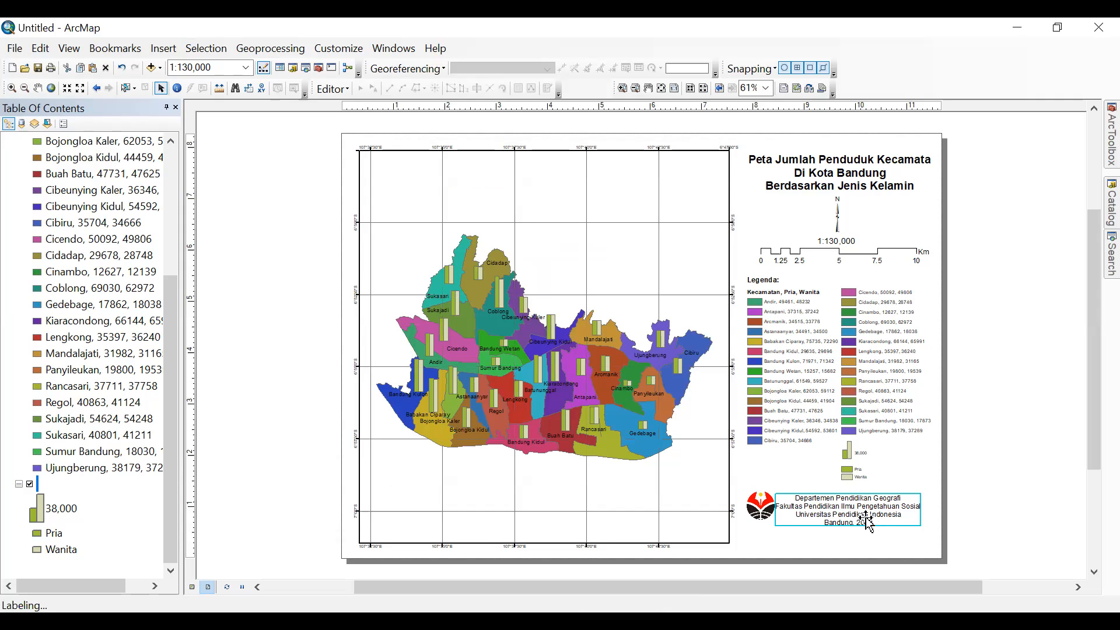
left_click_drag(894, 512, 830, 506)
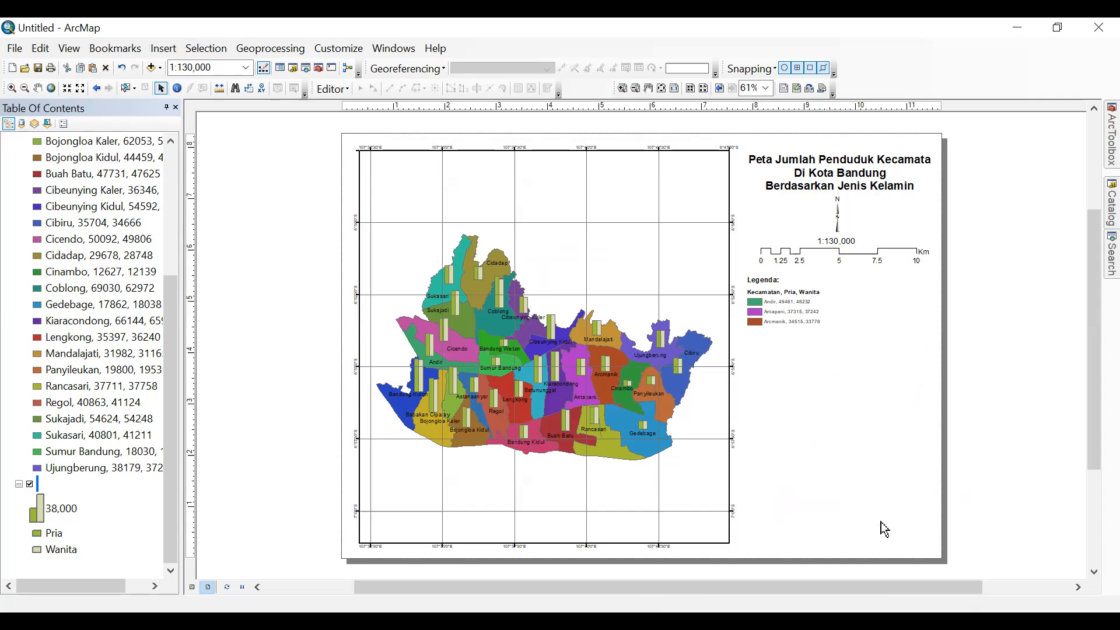
left_click(793, 567)
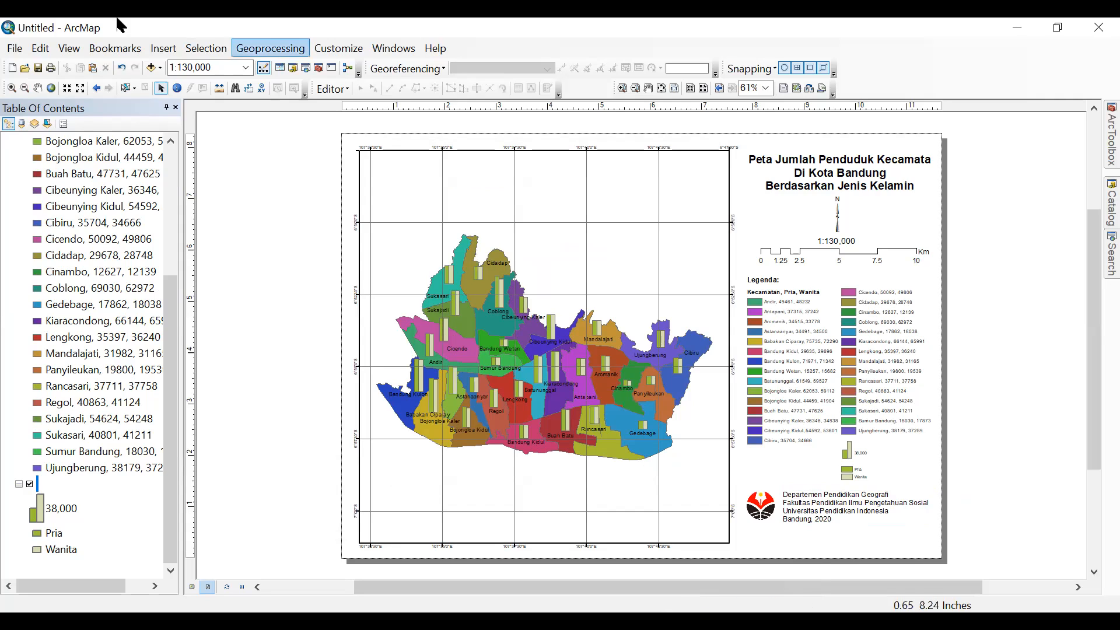
- Insert a new text element and move it off the map to just below the university logo
left_click(164, 48)
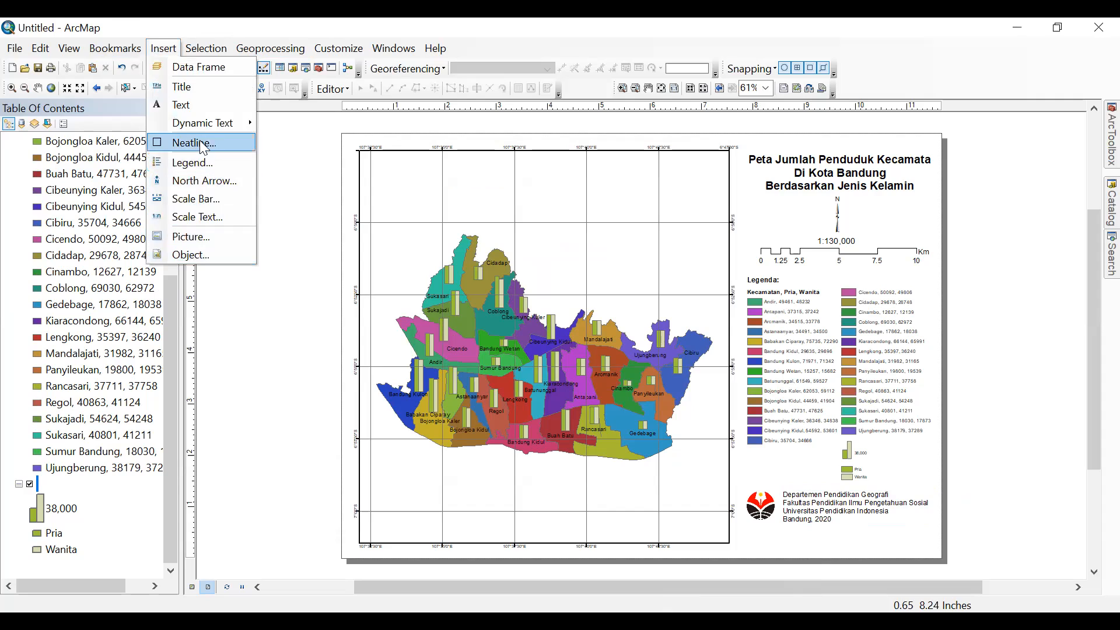
left_click(189, 106)
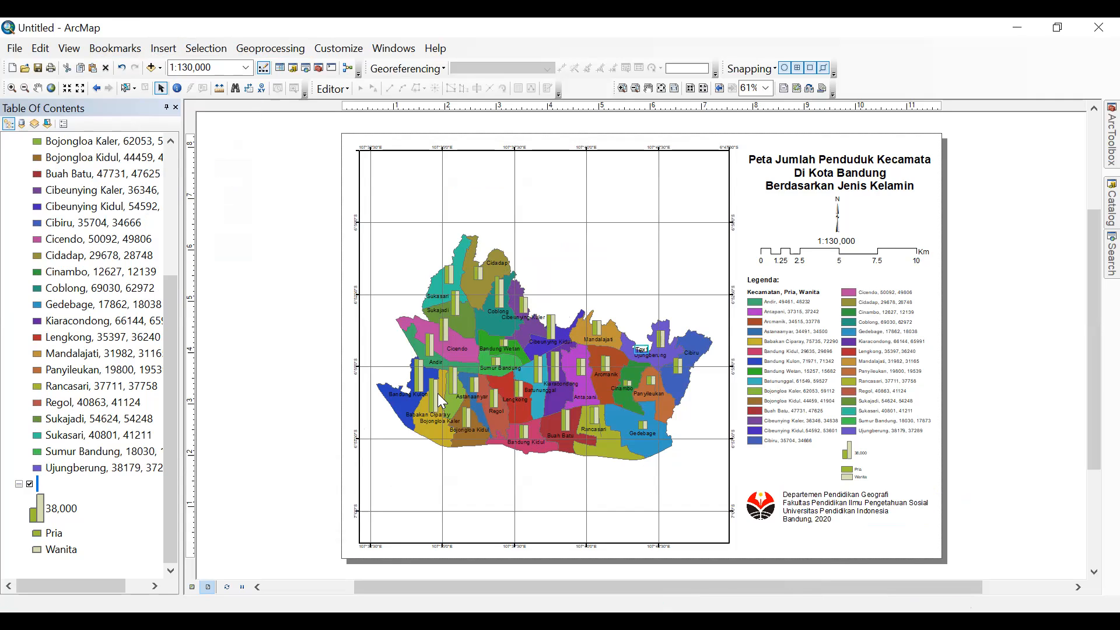
left_click_drag(640, 350, 782, 455)
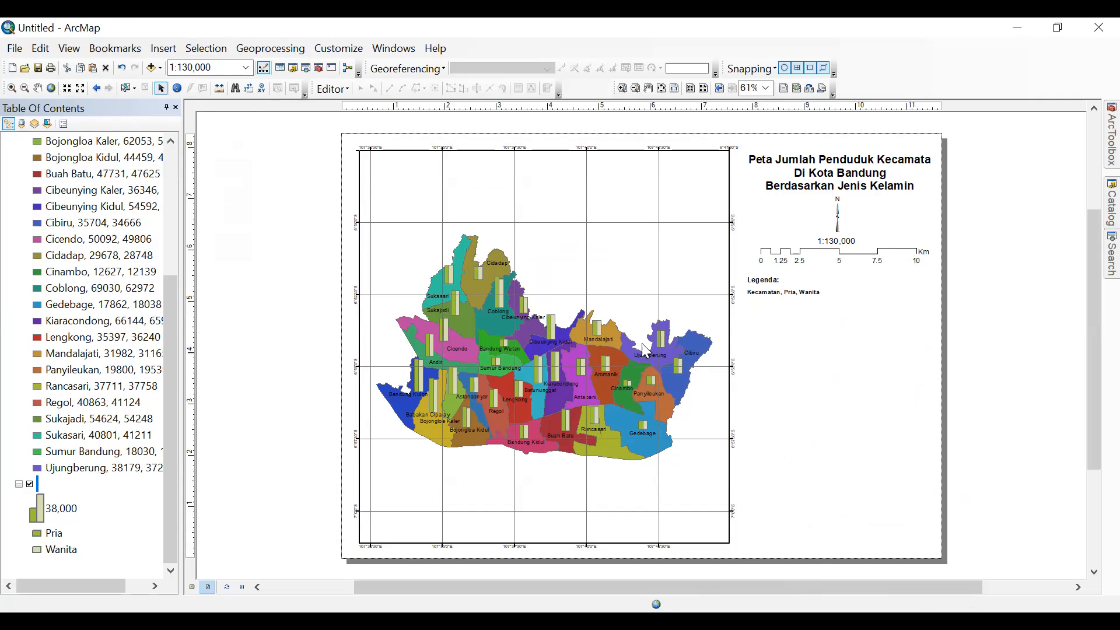
left_click_drag(644, 349, 761, 531)
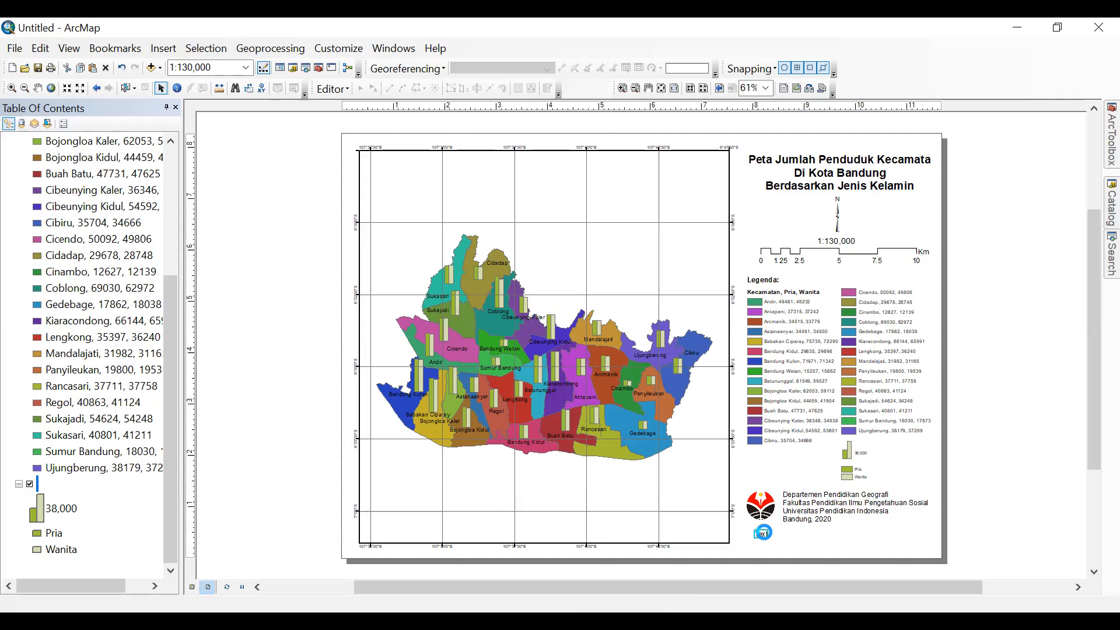
- Replace the new element's placeholder with the line "Peta RTRW Kota Bandung Tahun 2011 - 2031" and start a second line
double_click(763, 533)
type("Peta RTR")
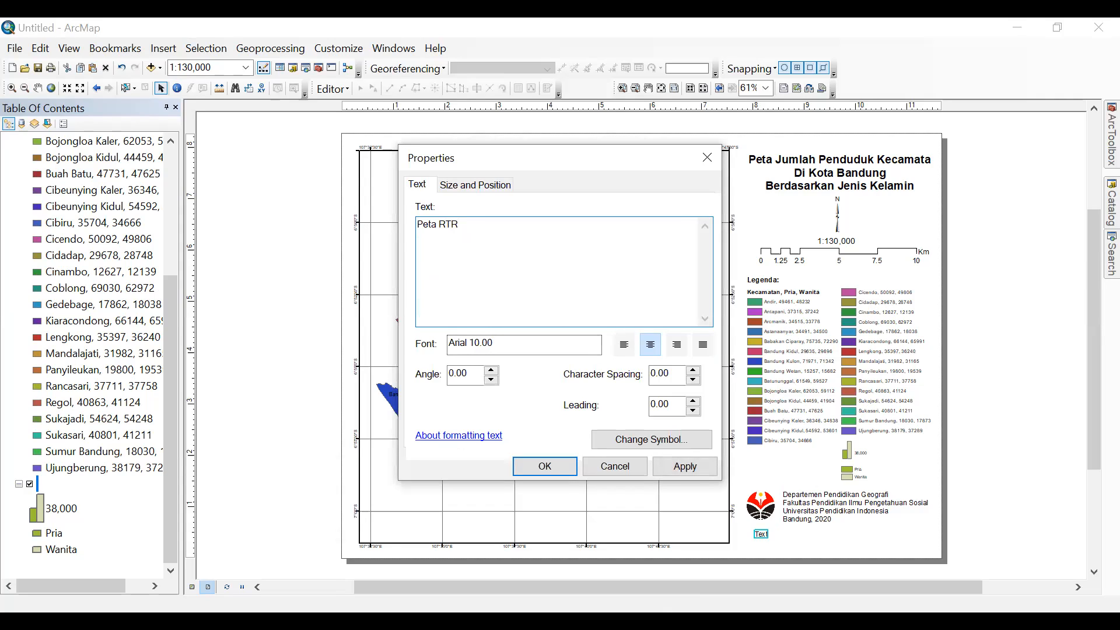
type("oya")
type(" Bandung")
type(" Tahu")
type("n 2011 - 2031")
key("Return")
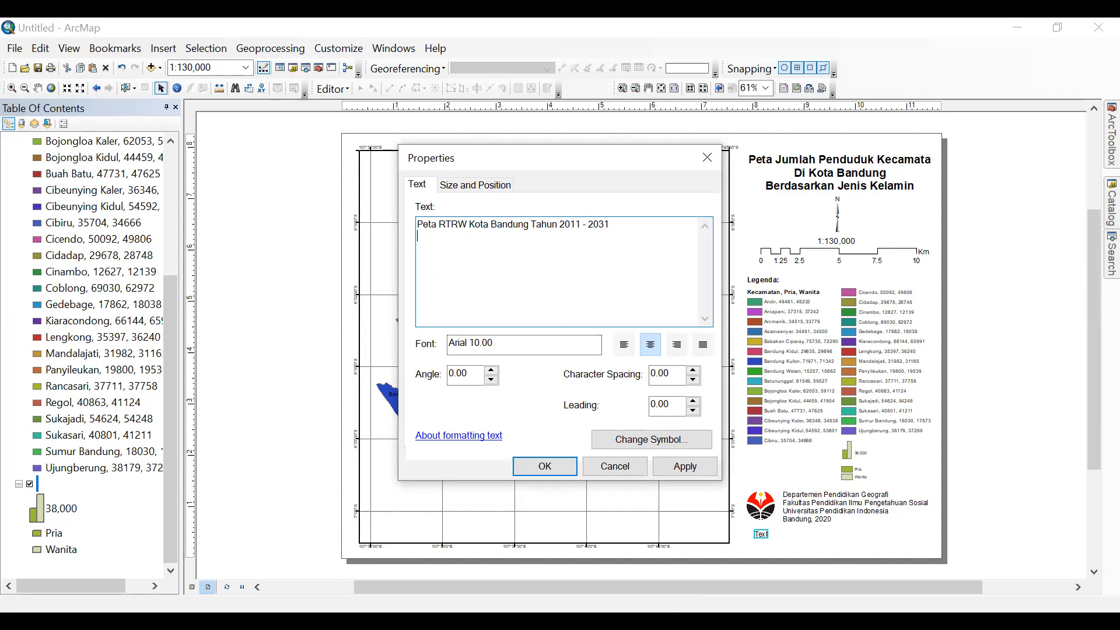
- Add the line "Dibuat oleh:" with the author's full name and student number, and place the text centred below the institution text
type("Nama")
key("BackSpace")
key("BackSpace")
key("BackSpace")
type("wana")
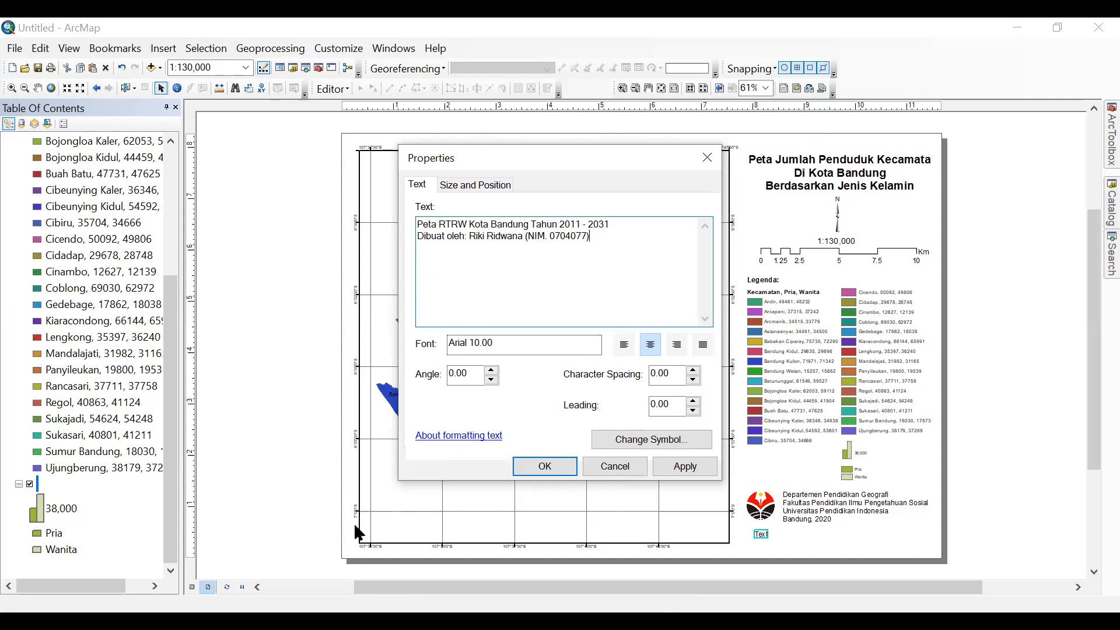
left_click(545, 467)
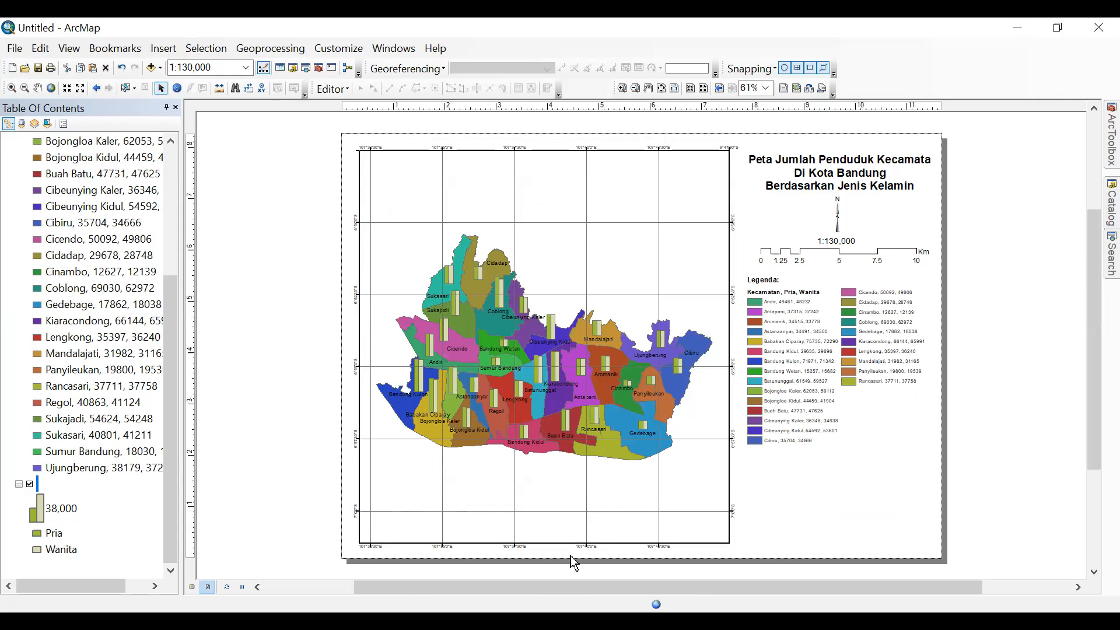
left_click_drag(776, 540, 860, 547)
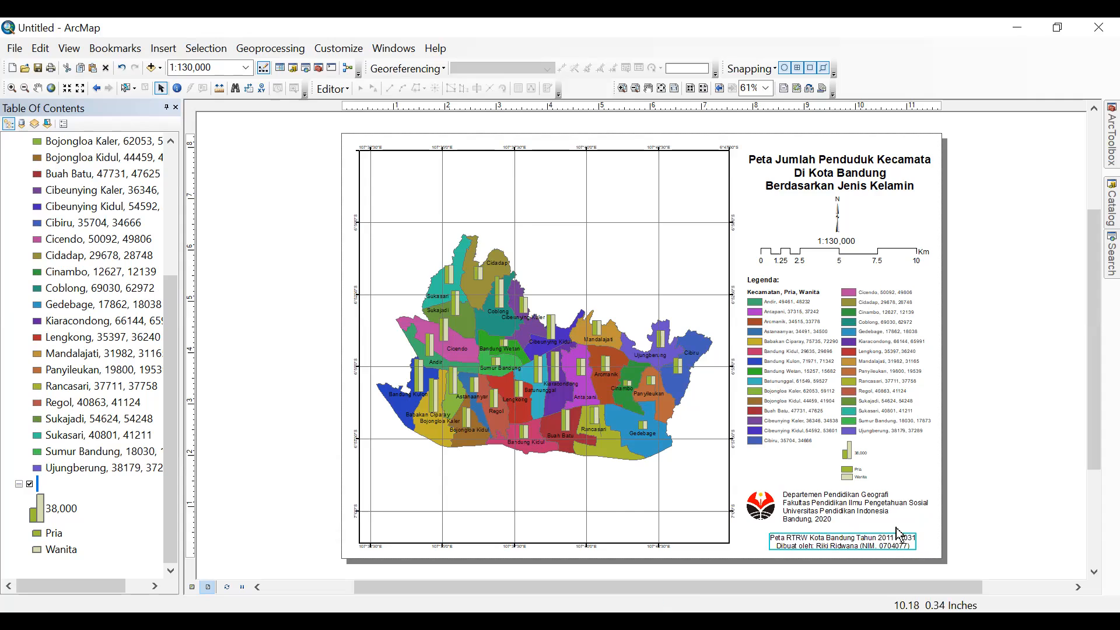
- Format the institution text beside the logo as bold Arial at size 12 and apply it
double_click(834, 514)
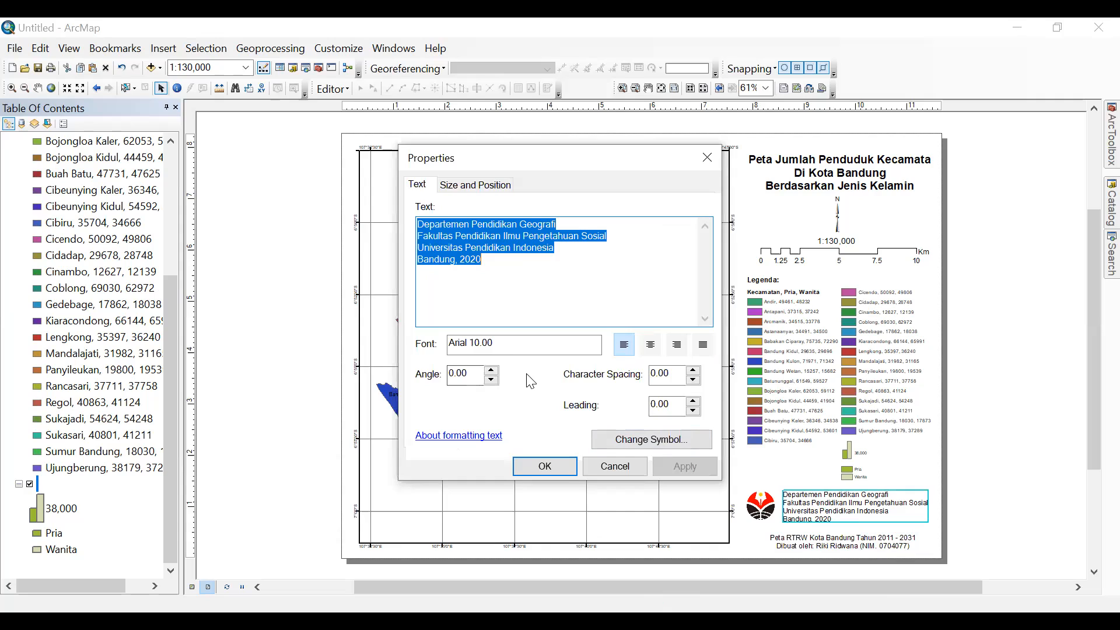
left_click(680, 441)
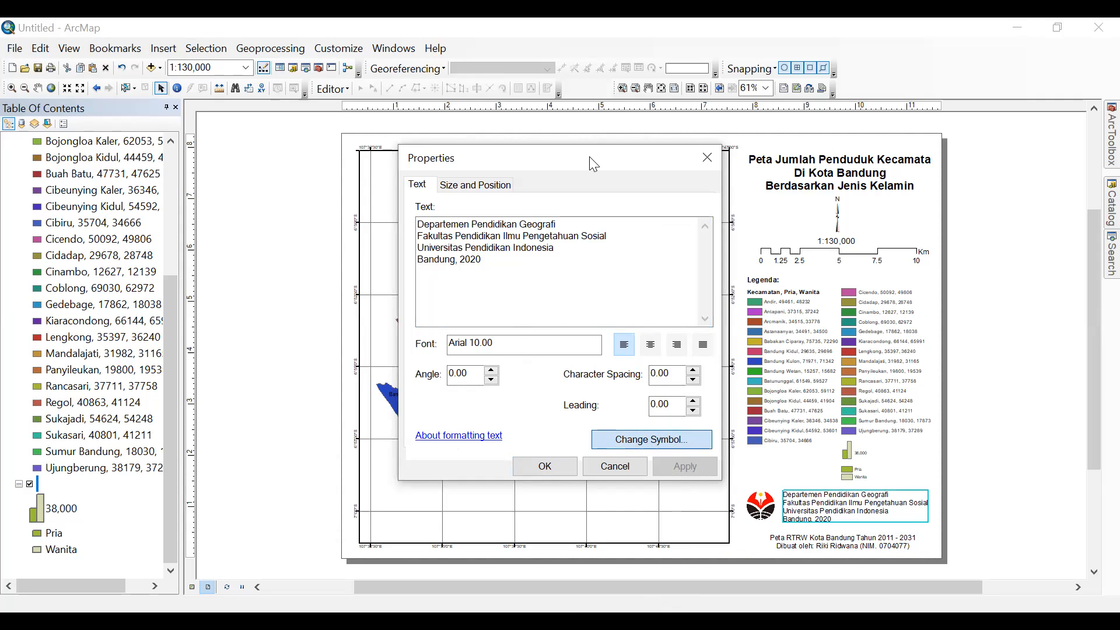
key("Escape")
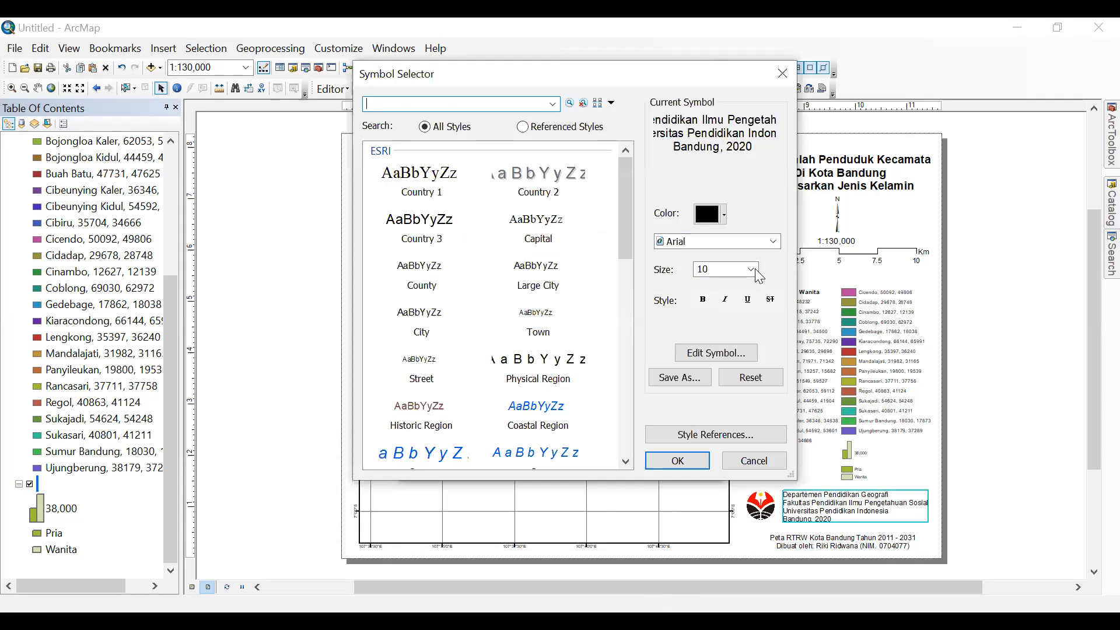
left_click(751, 268)
left_click(718, 305)
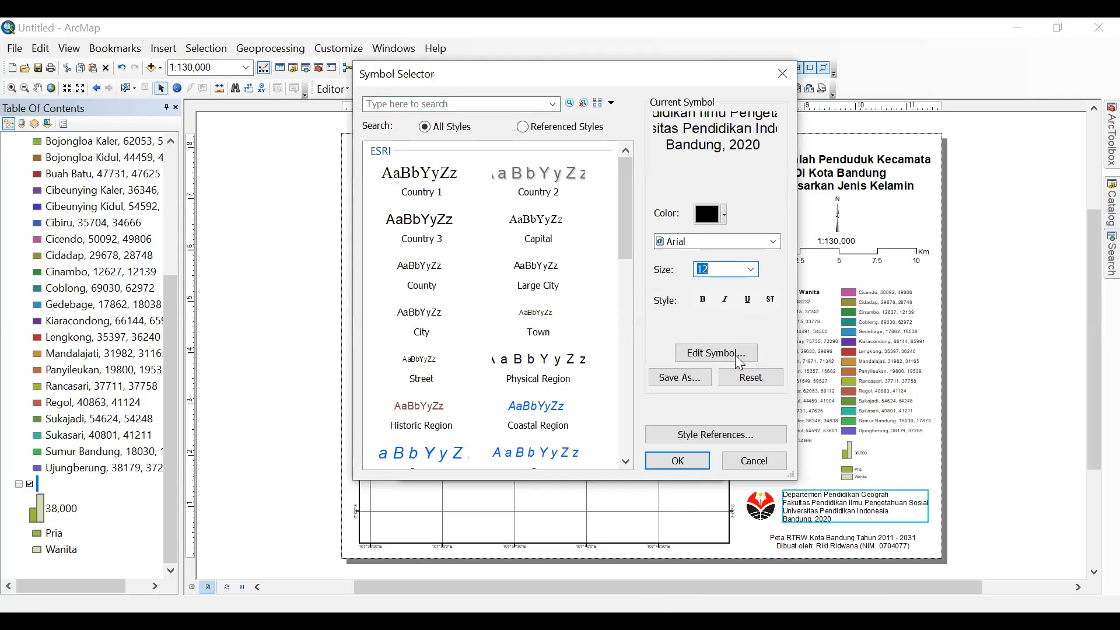
left_click(702, 301)
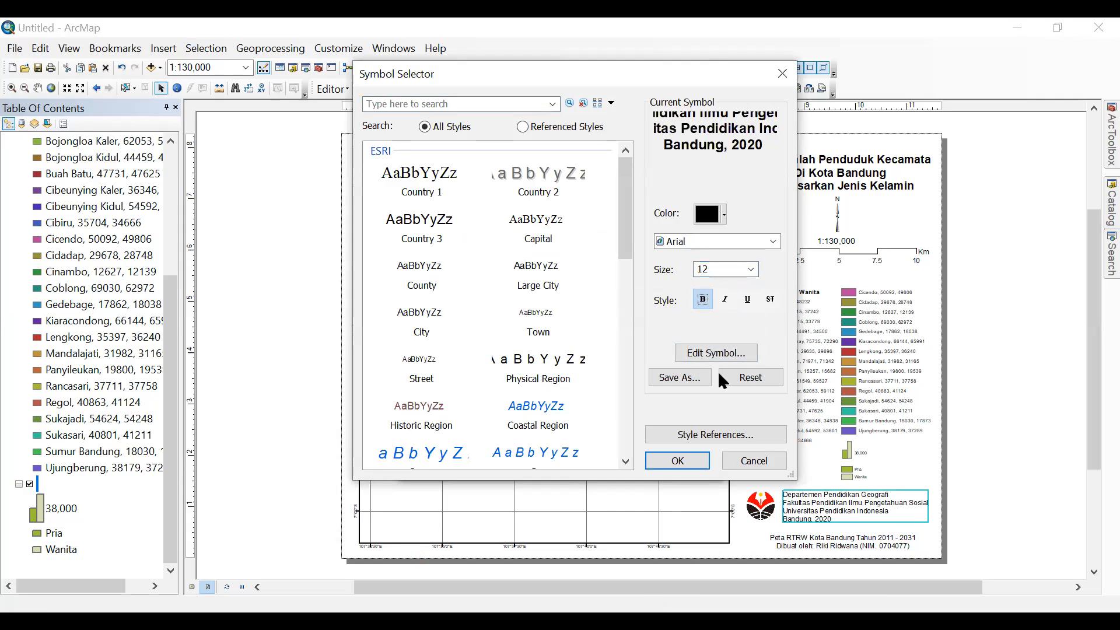
left_click(687, 460)
left_click(677, 468)
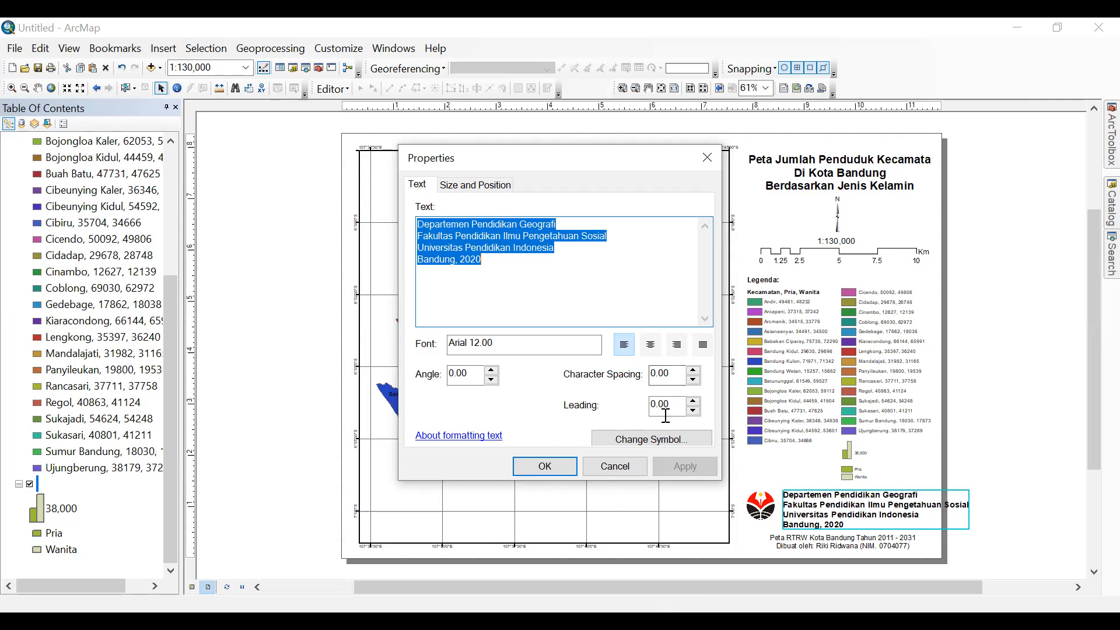
- Reduce the institution text's font size to 11 and apply it
left_click(478, 344)
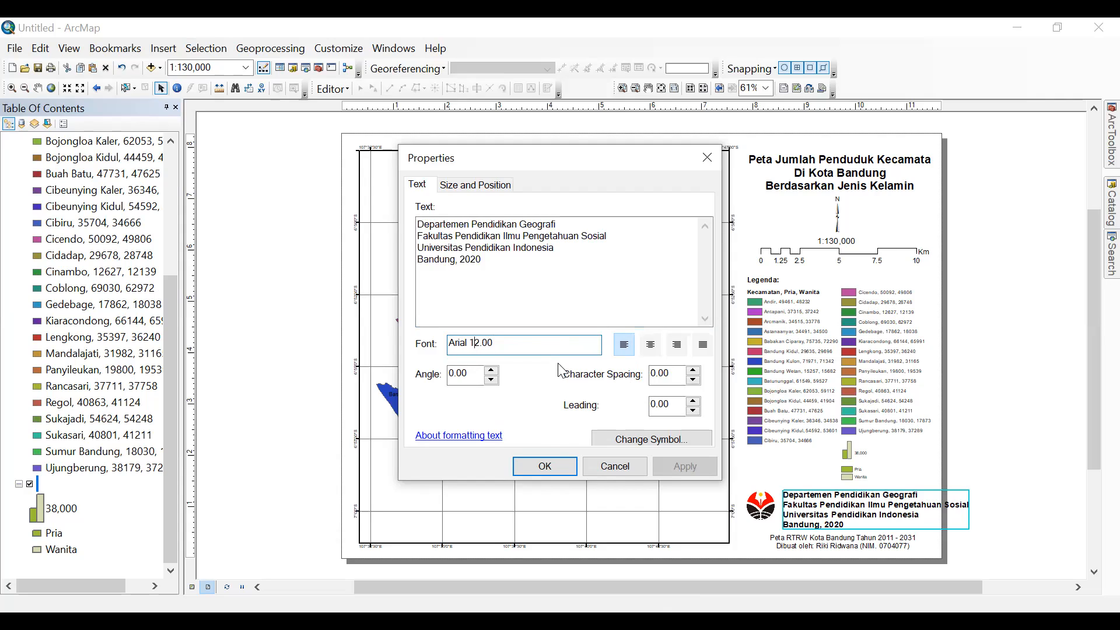
left_click(626, 440)
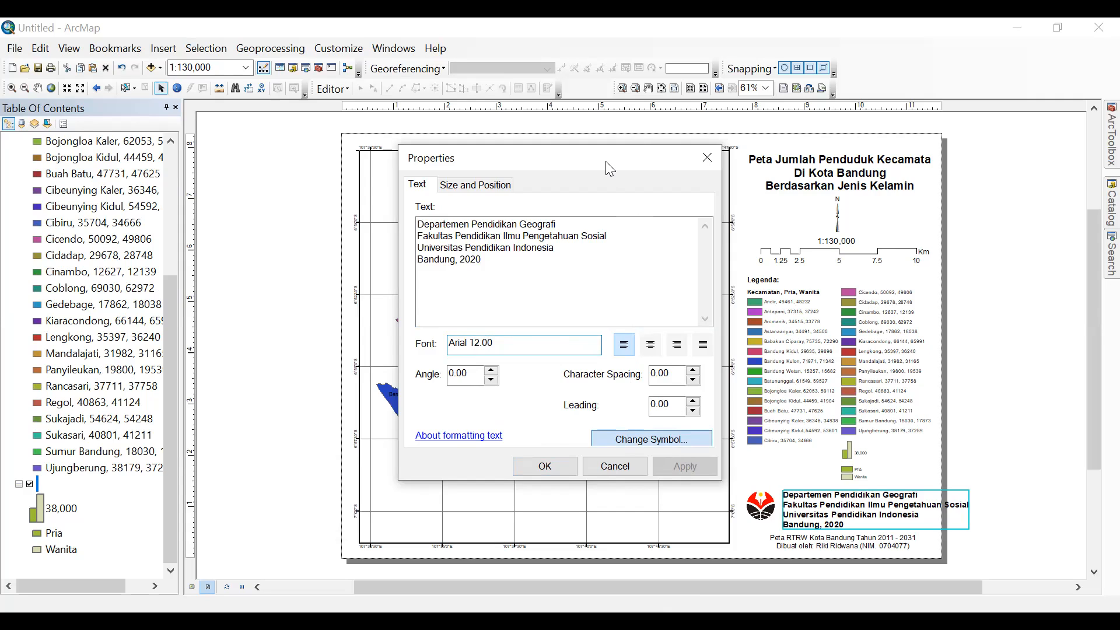
key("Escape")
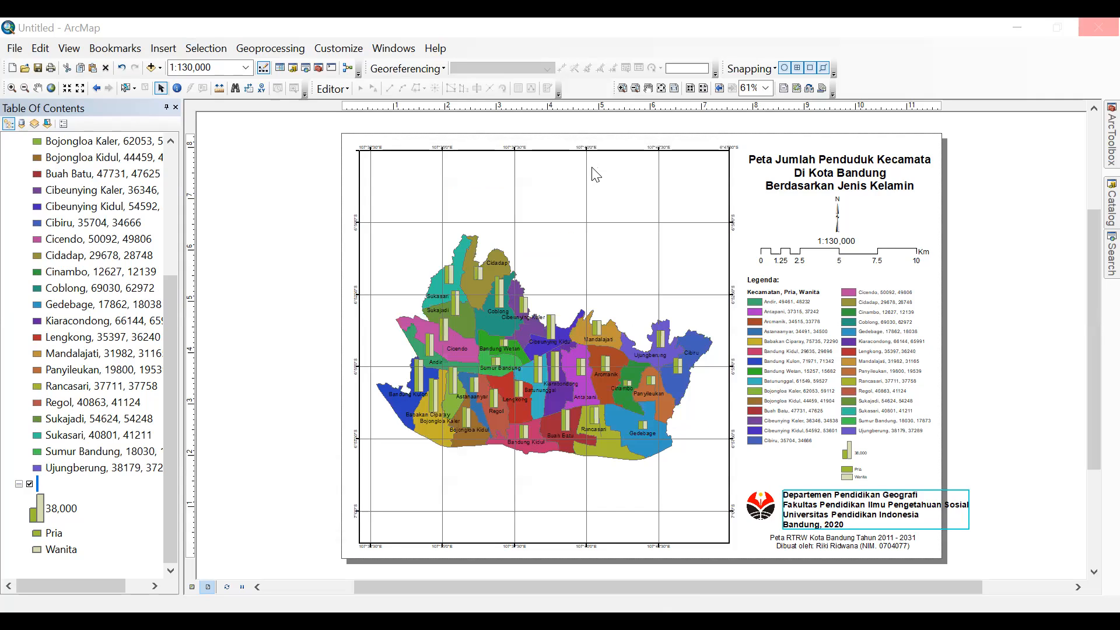
left_click(752, 376)
double_click(725, 273)
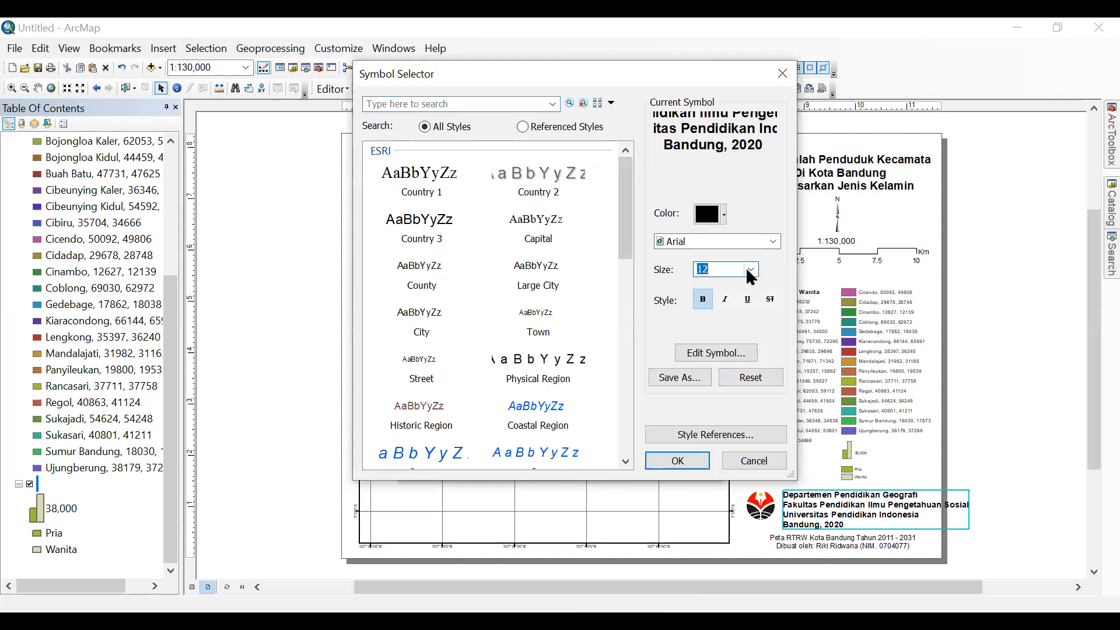
left_click(750, 271)
left_click(751, 286)
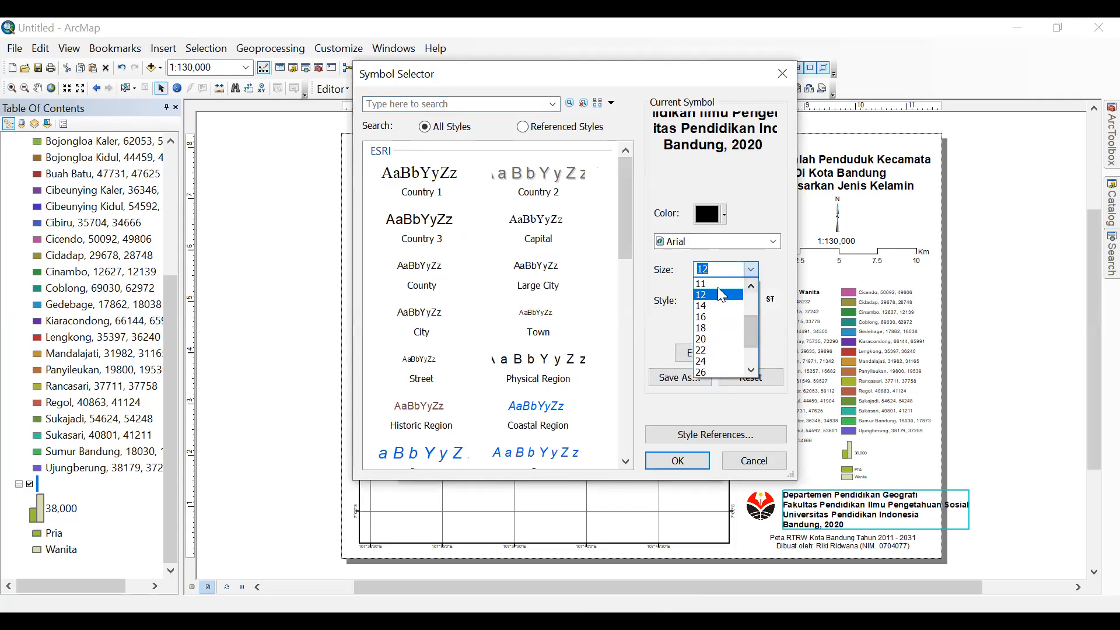
left_click(718, 286)
left_click(678, 461)
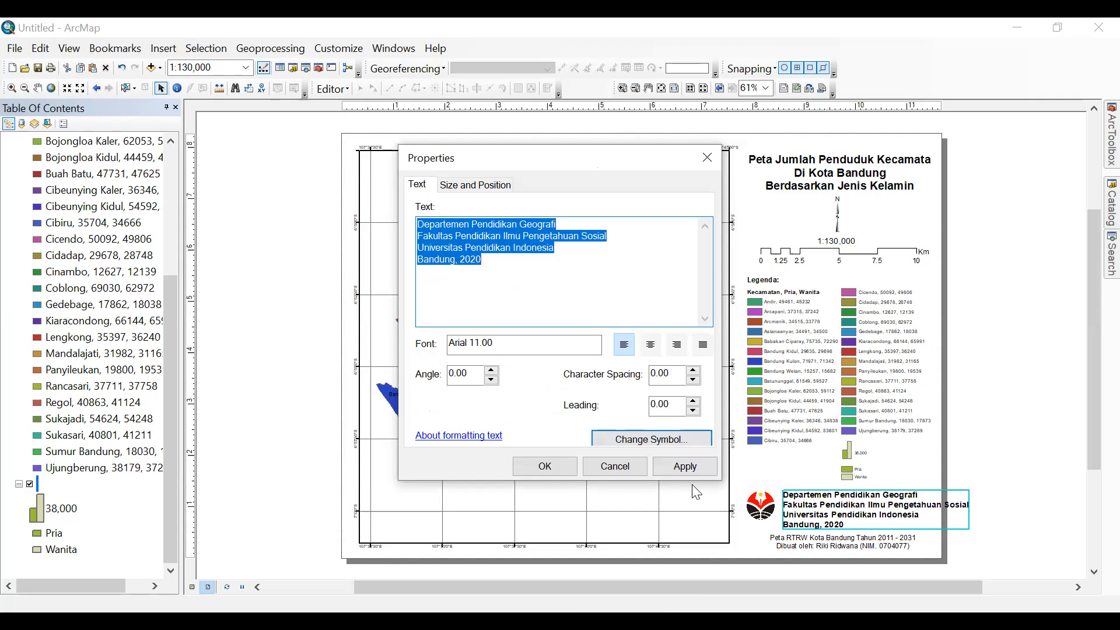
left_click(685, 470)
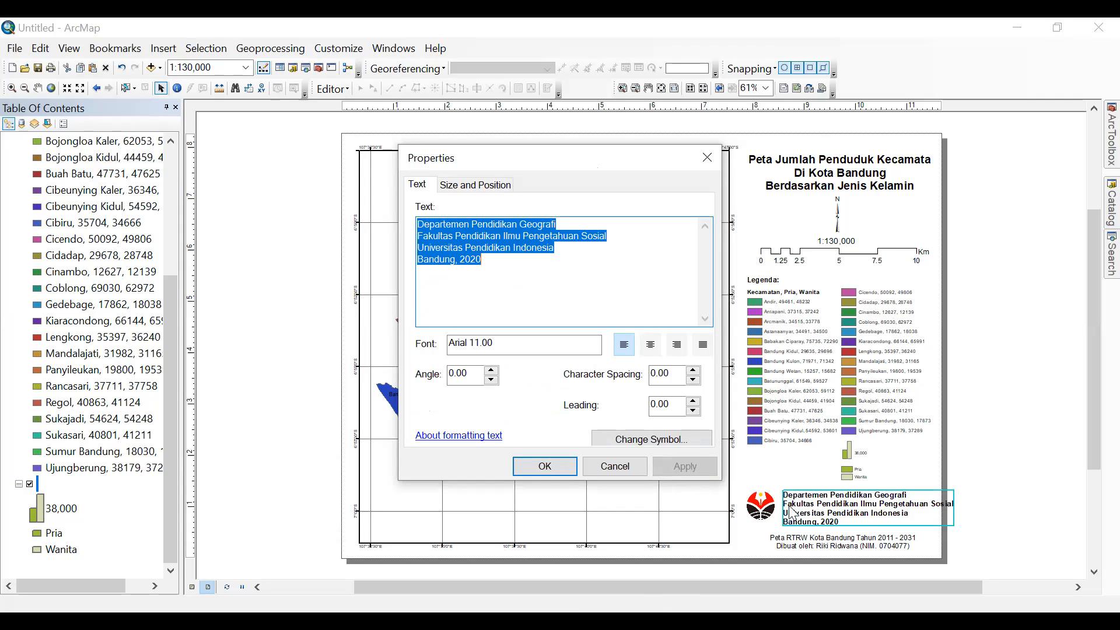
left_click(855, 506)
left_click(540, 467)
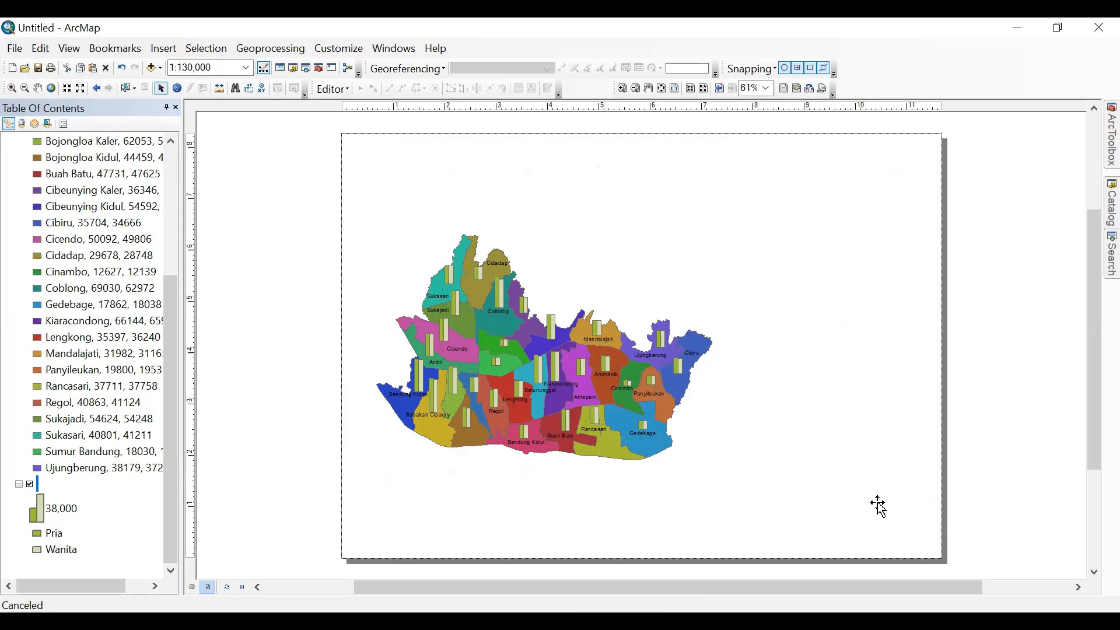
- Reduce the institution text's font size to 10, apply it, and position the text just beside the logo
left_click_drag(877, 509, 867, 507)
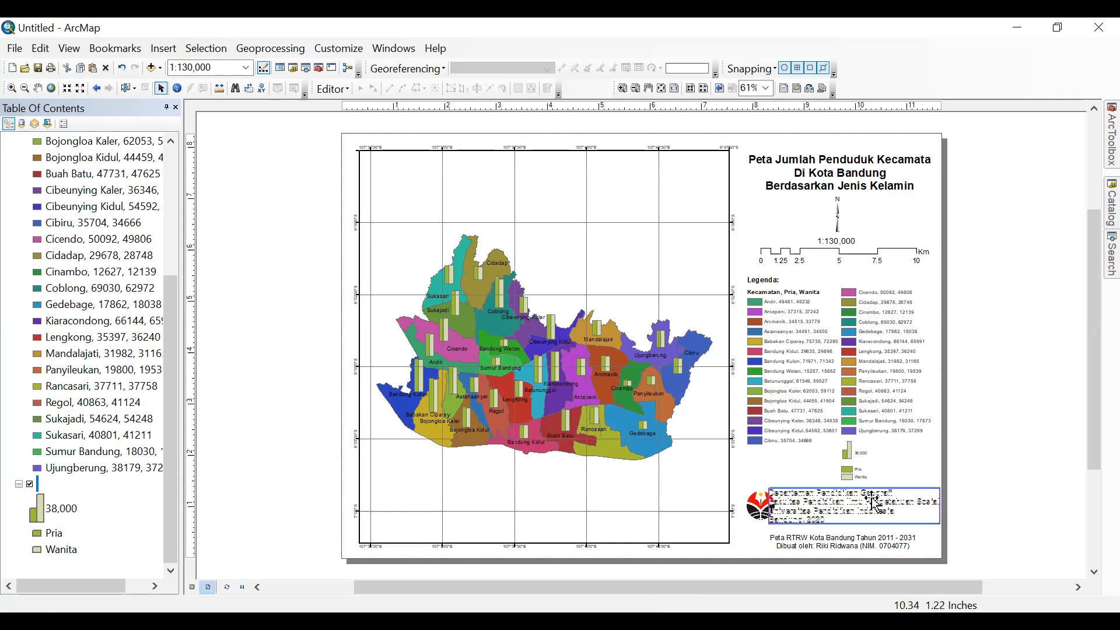
double_click(870, 507)
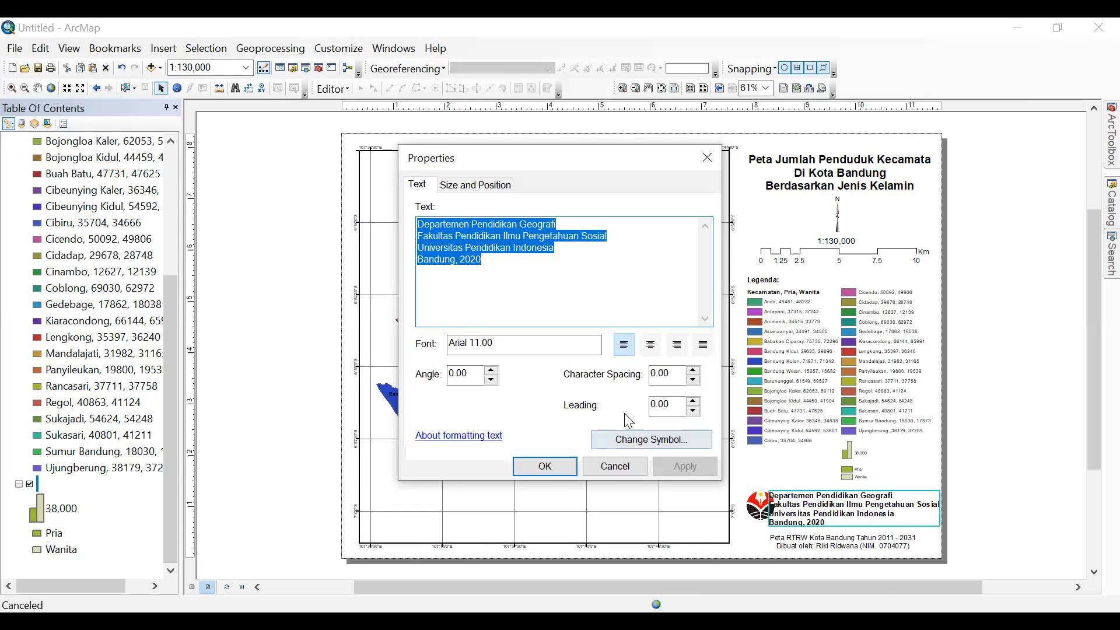
left_click(633, 439)
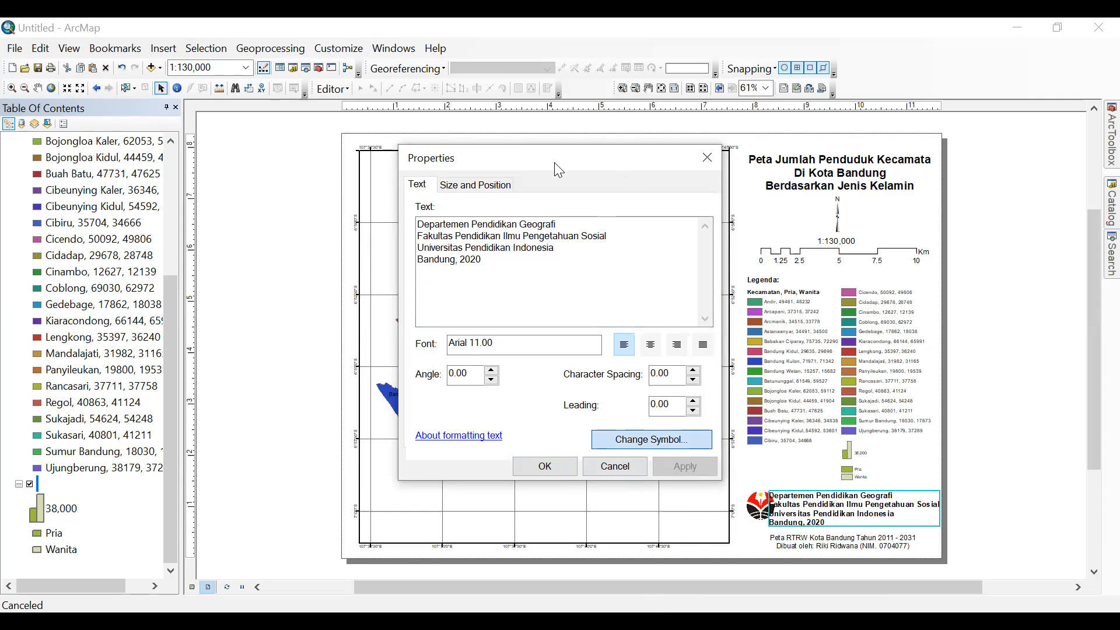
left_click(651, 439)
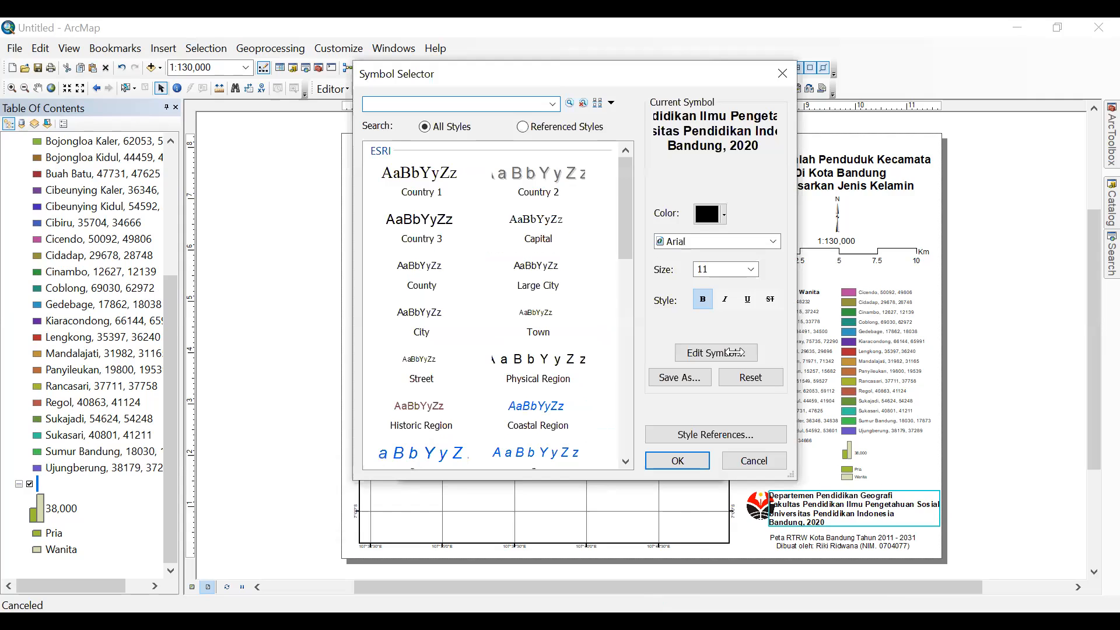
left_click(750, 268)
left_click(751, 286)
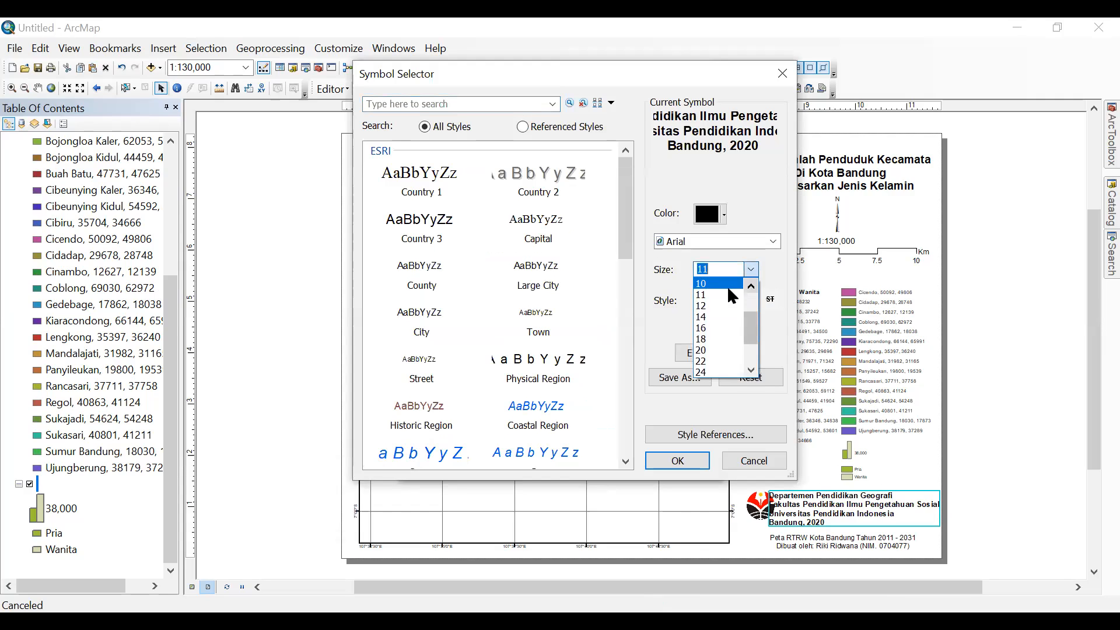
left_click(727, 285)
left_click(690, 457)
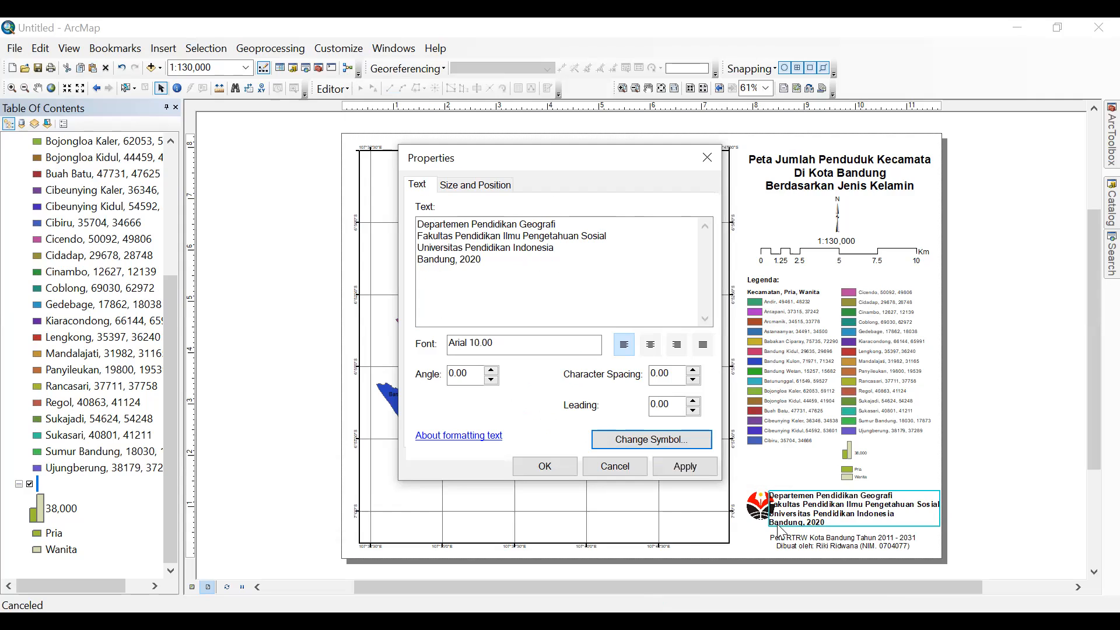
left_click(676, 465)
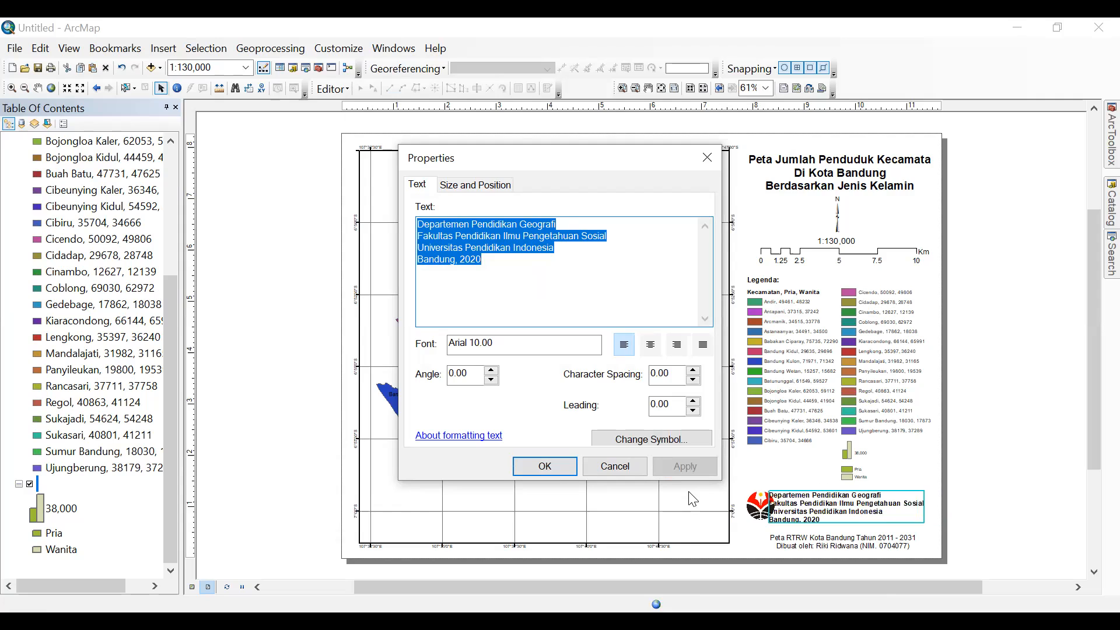
left_click(540, 470)
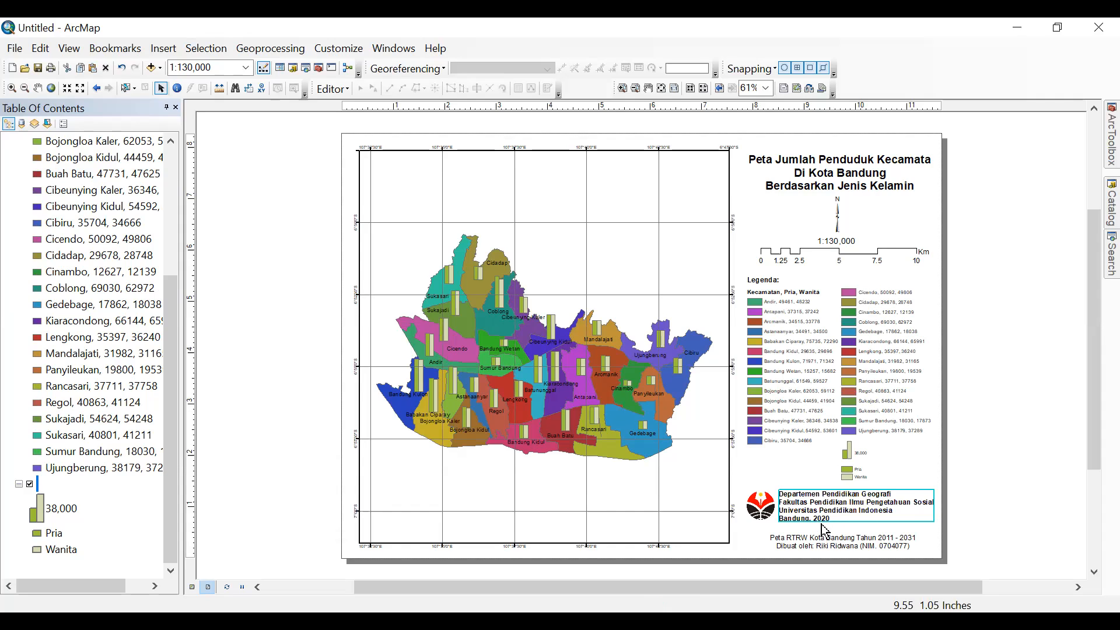
left_click(992, 481)
- Nudge the credits text below the institution text and prefix its first line with "Sumber:"
left_click_drag(838, 547, 833, 544)
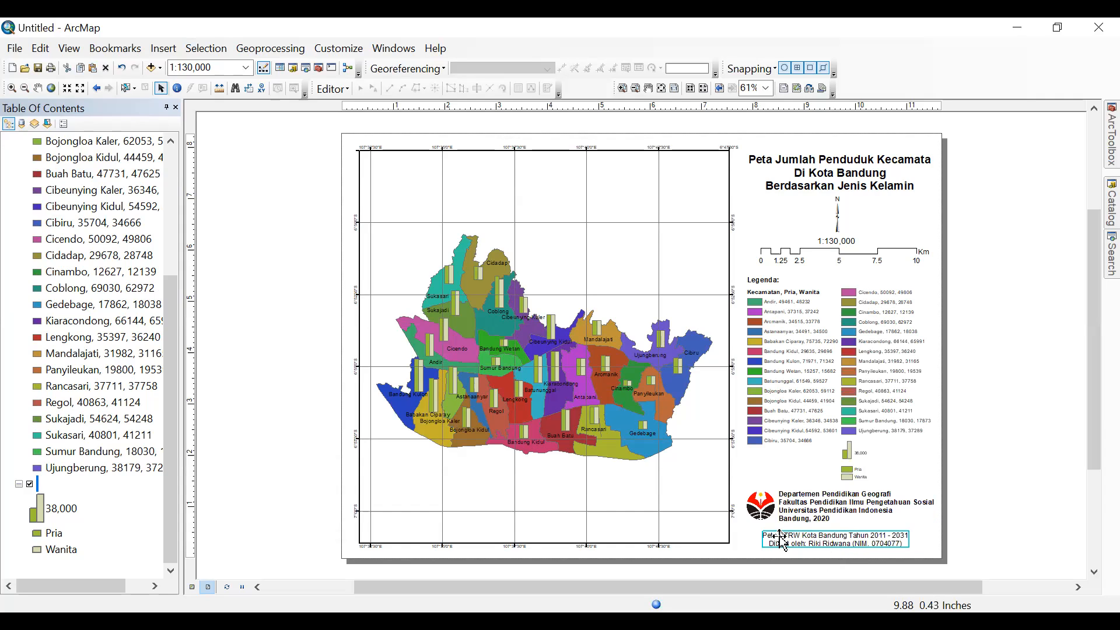
double_click(782, 542)
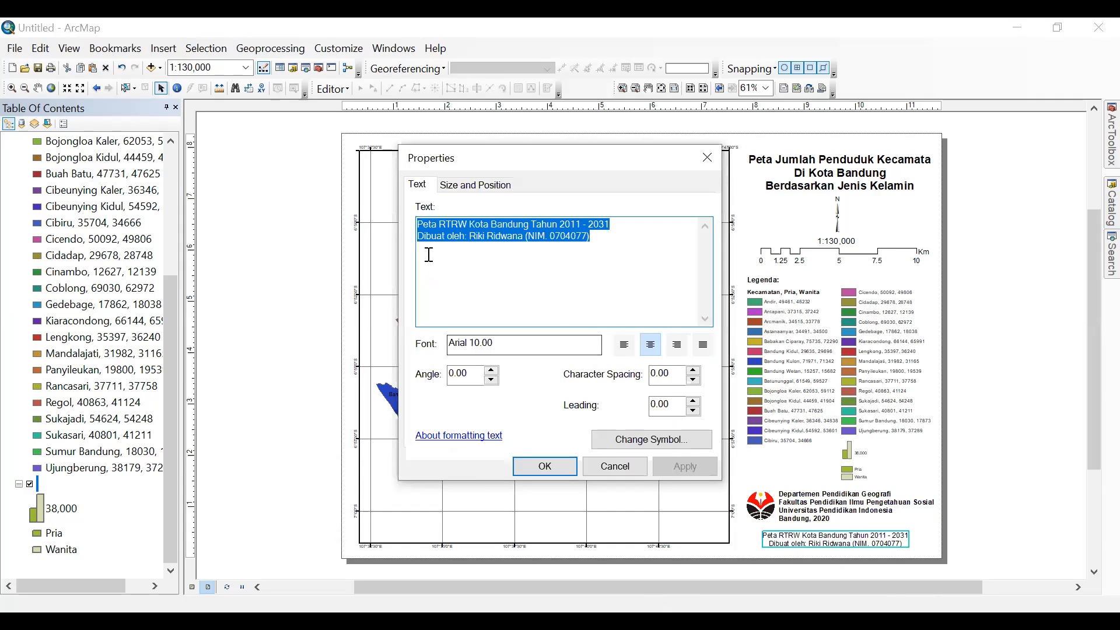
left_click(416, 229)
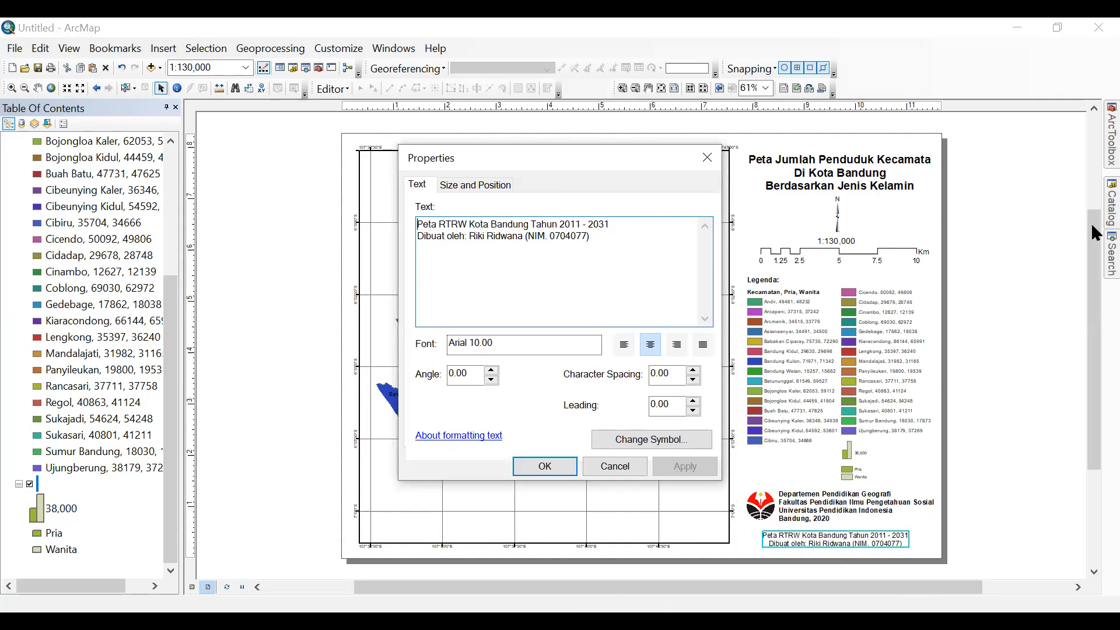
type("Sumber:")
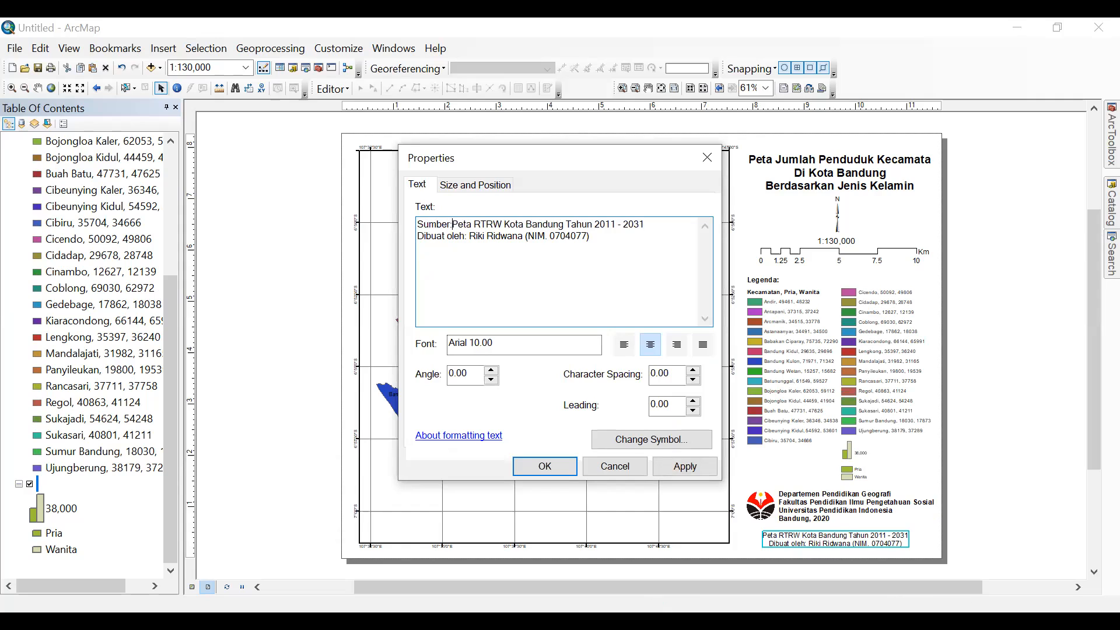
left_click(542, 467)
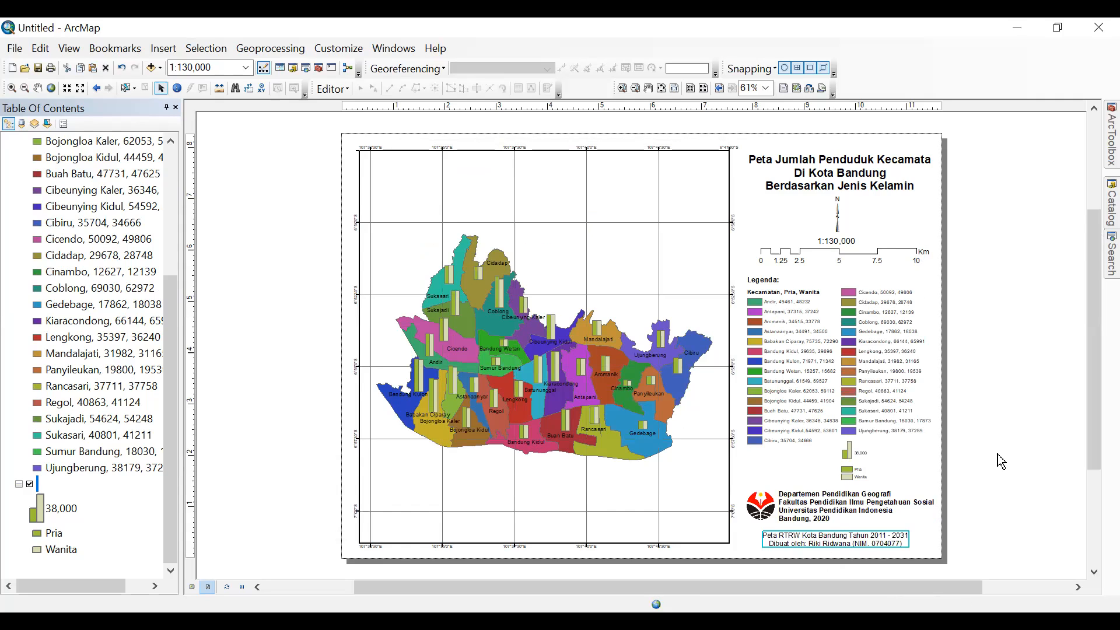
left_click(988, 503)
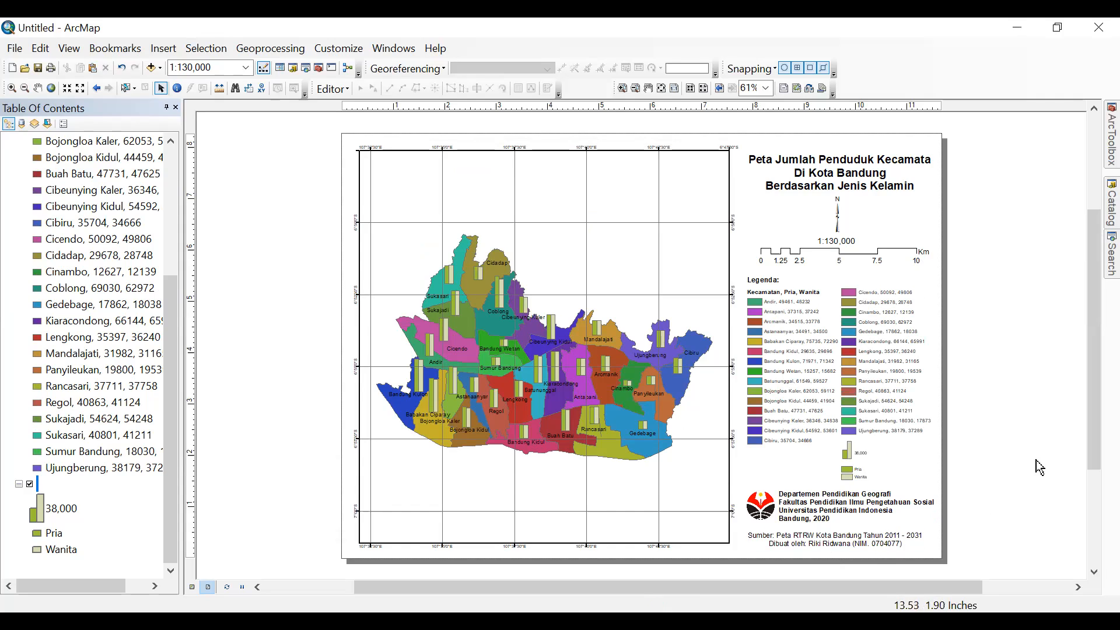
- Insert a neatline placed around all elements and shrink it to enclose only the map frame and its coordinate labels
left_click(165, 52)
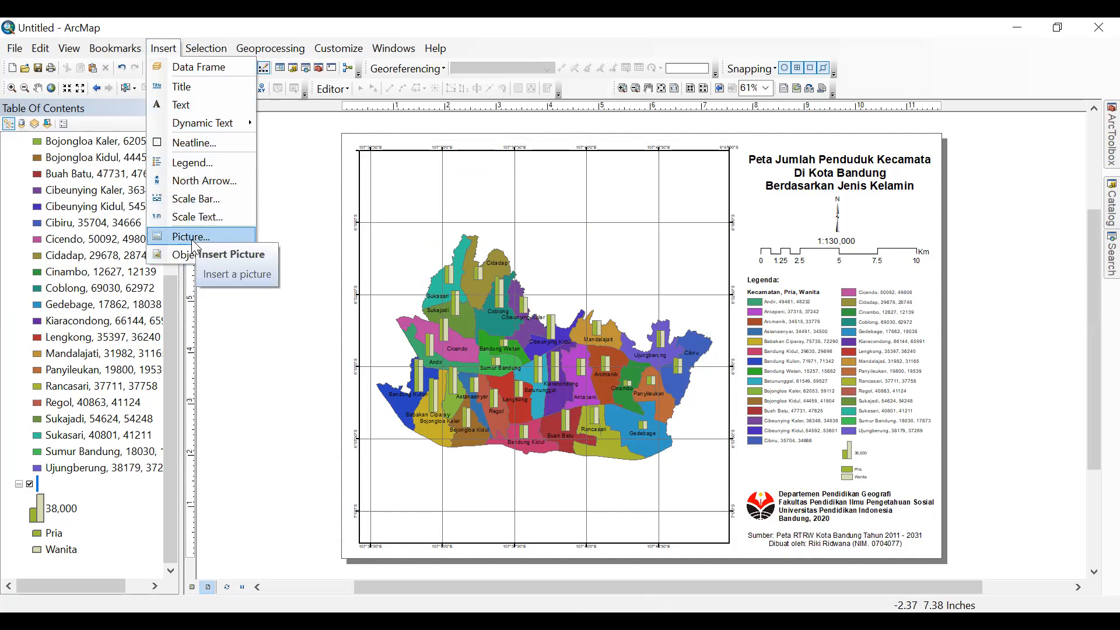
left_click(202, 144)
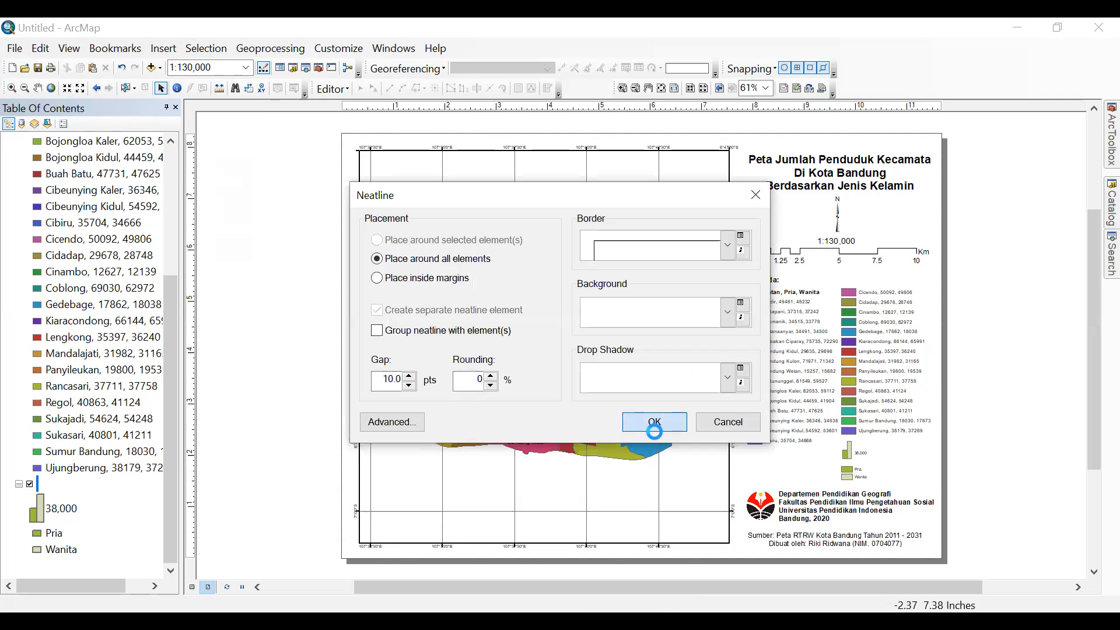
left_click(655, 422)
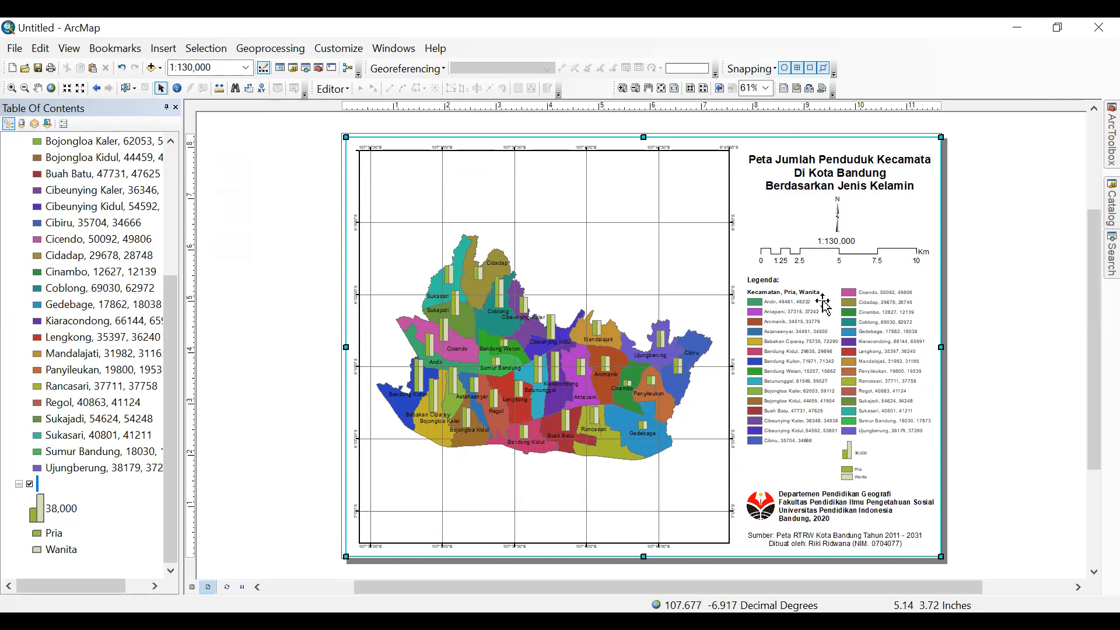
left_click_drag(901, 153, 742, 140)
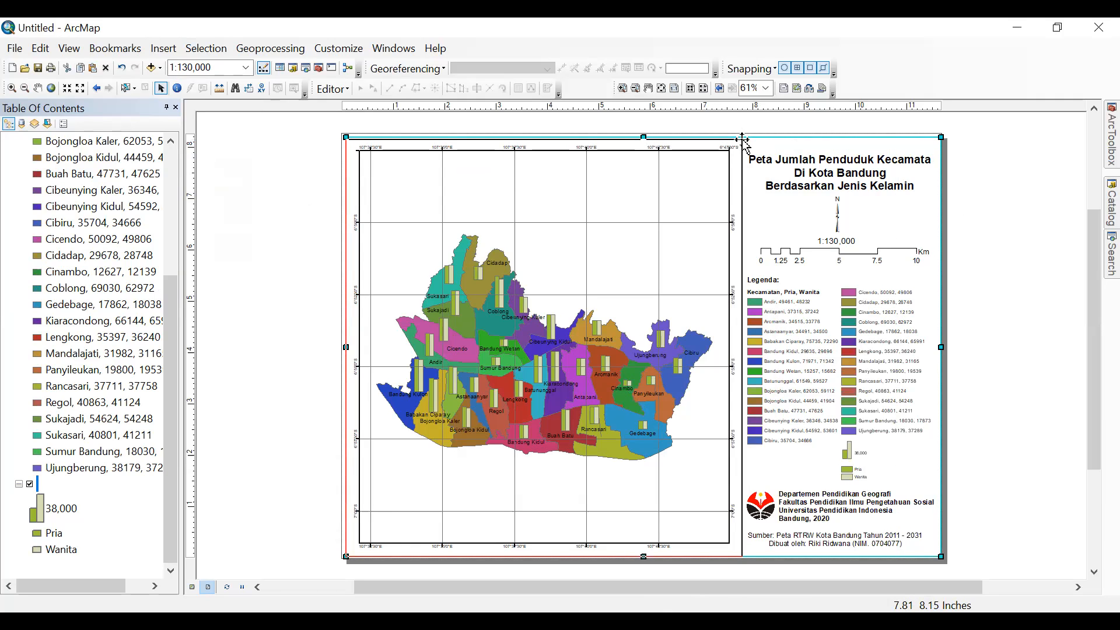
left_click_drag(742, 139, 742, 139)
left_click_drag(343, 560, 350, 553)
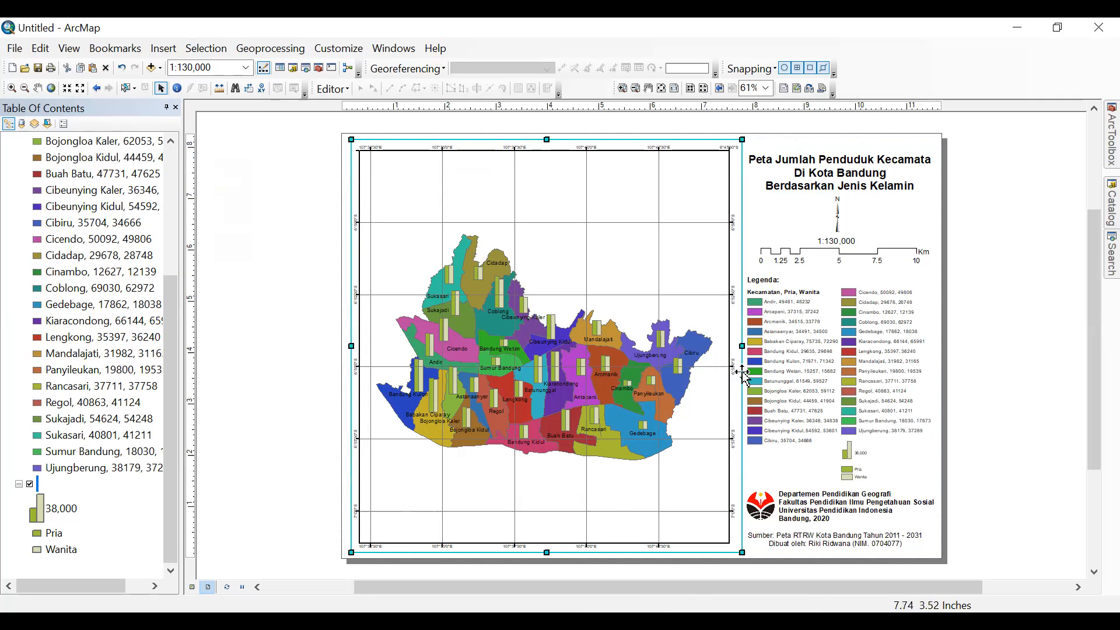
left_click_drag(741, 346, 739, 346)
left_click(990, 394)
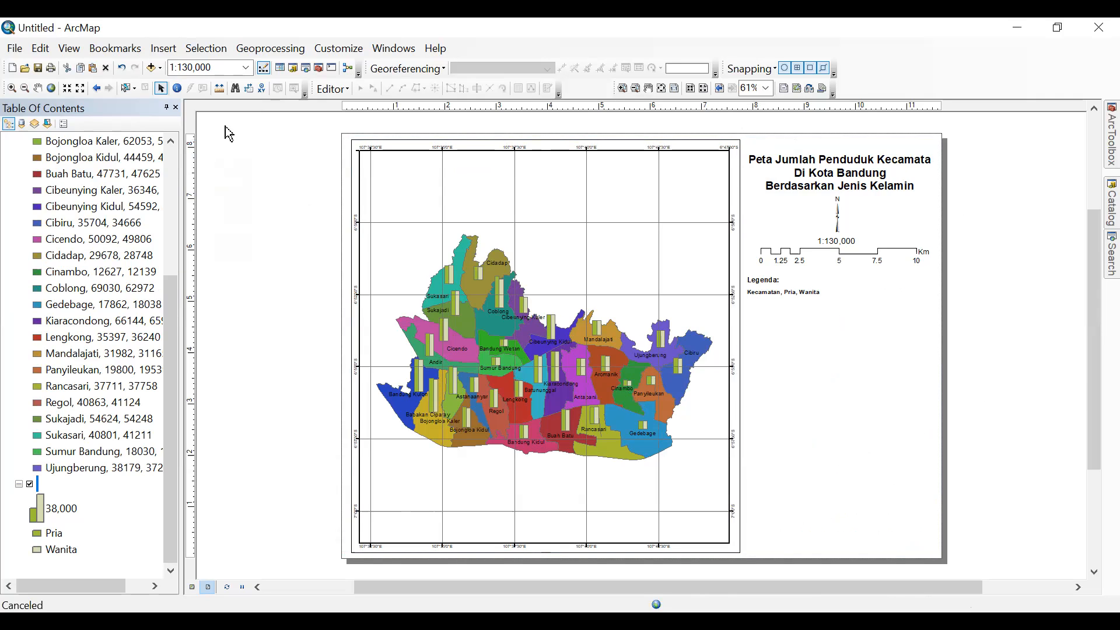
- Insert a second neatline placed around all elements and resize it to fit just inside the page edges
left_click(167, 53)
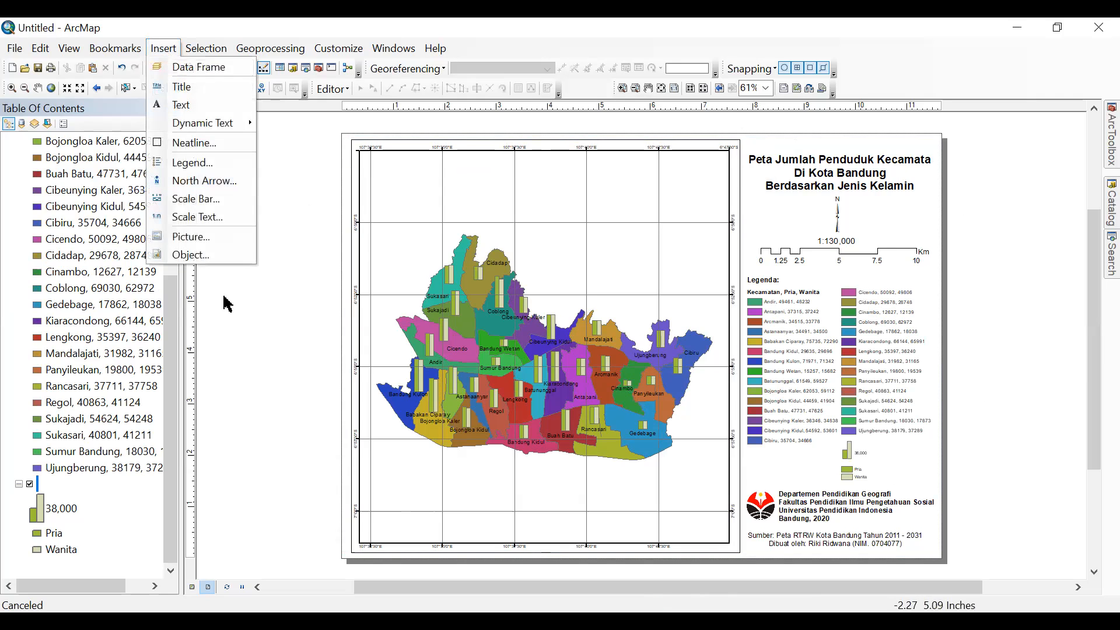
left_click(195, 144)
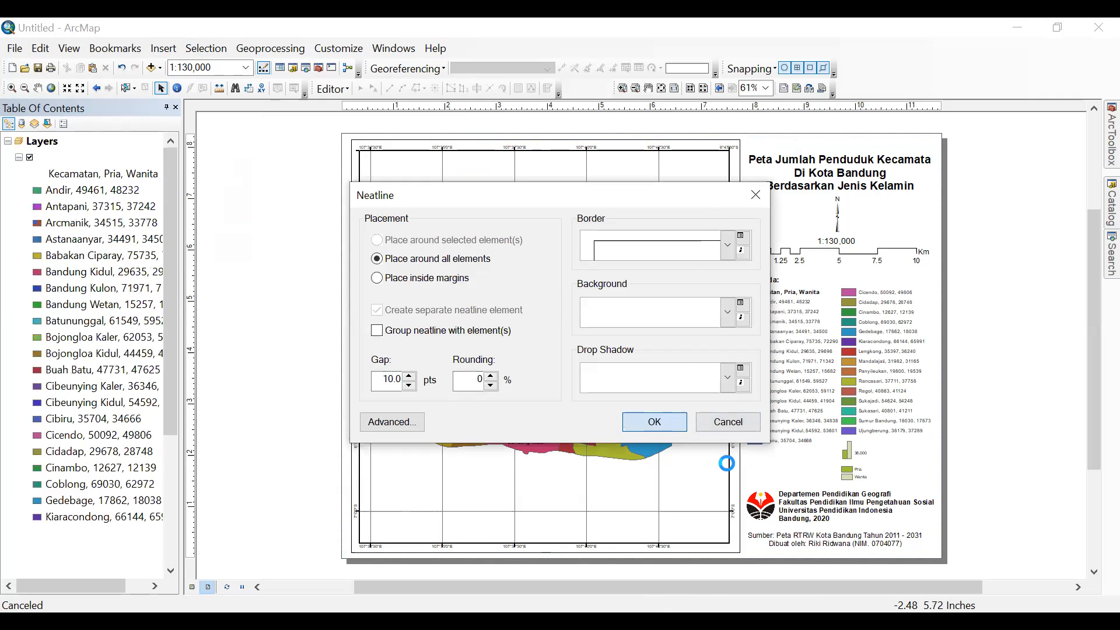
key("Return")
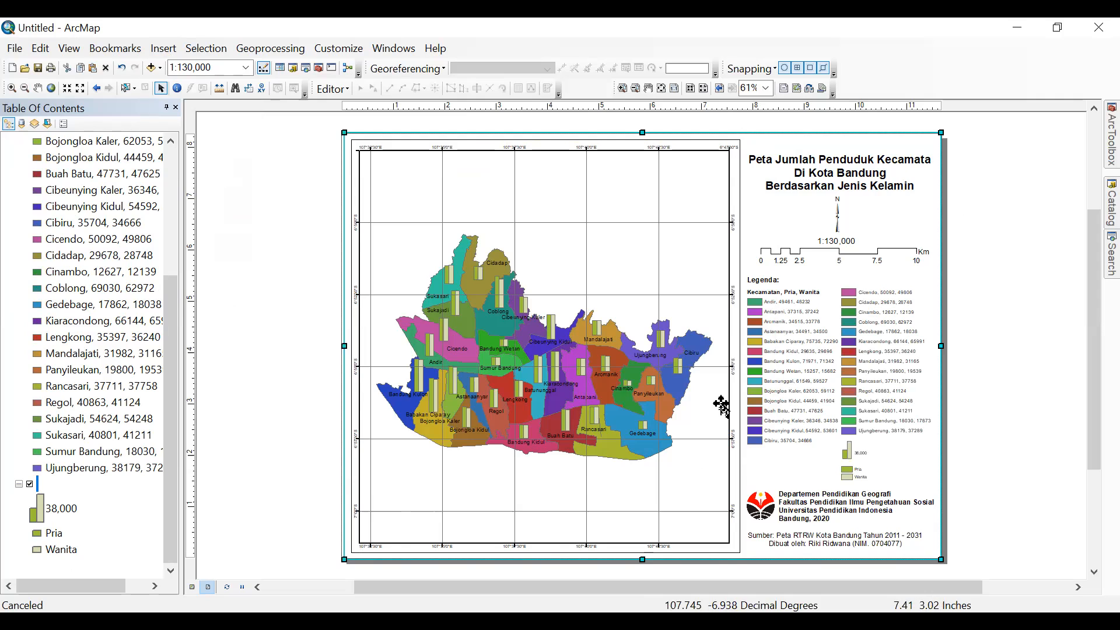
left_click_drag(941, 131, 941, 137)
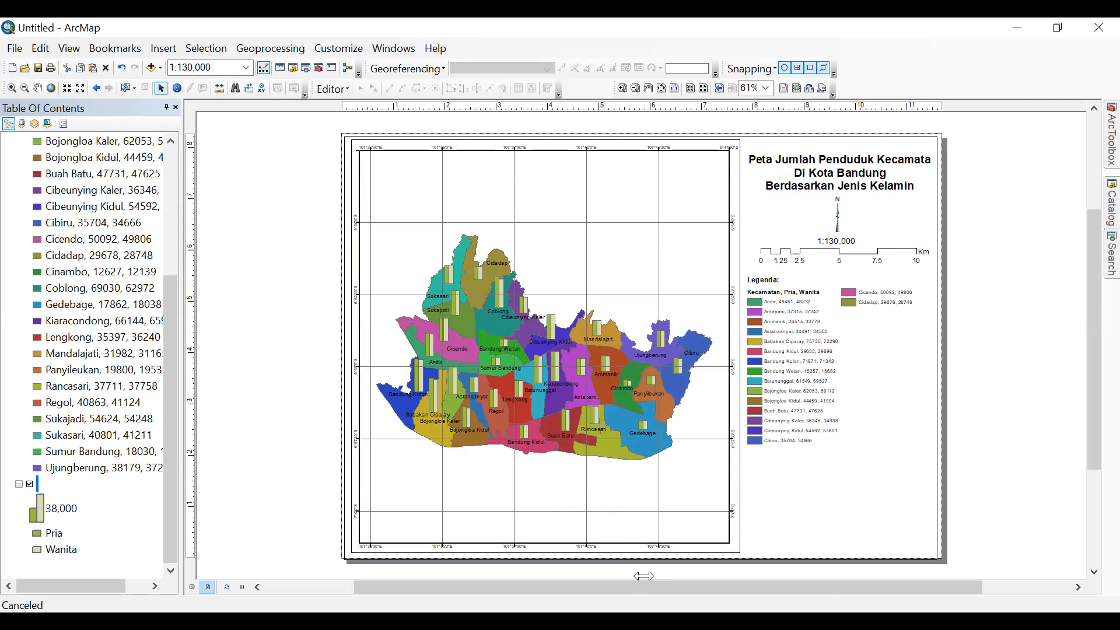
left_click_drag(640, 562, 658, 545)
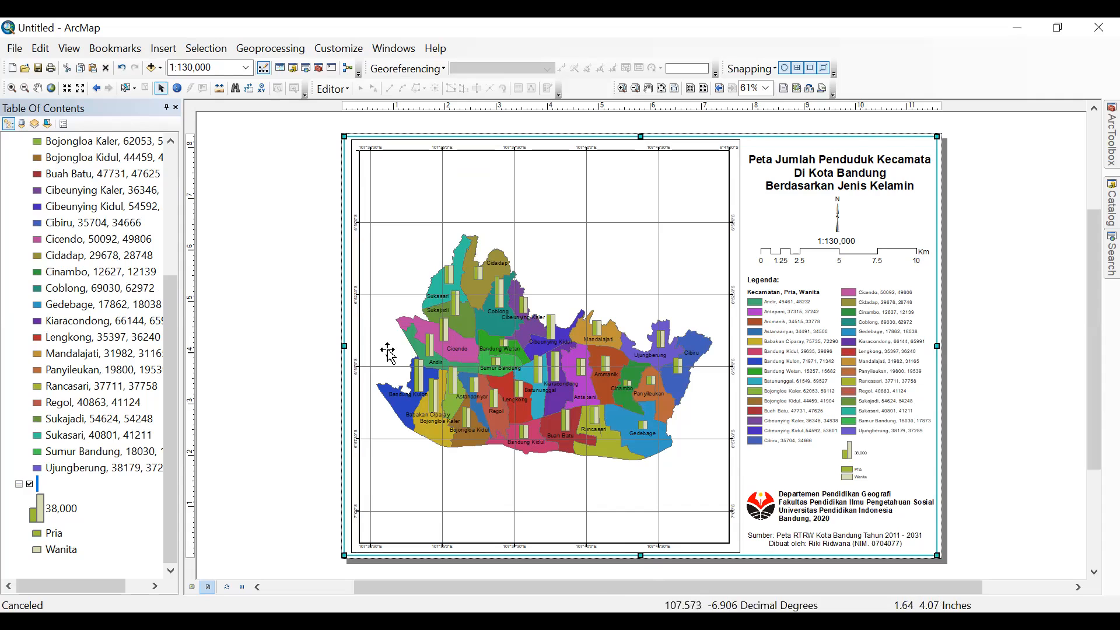
left_click_drag(345, 345, 346, 347)
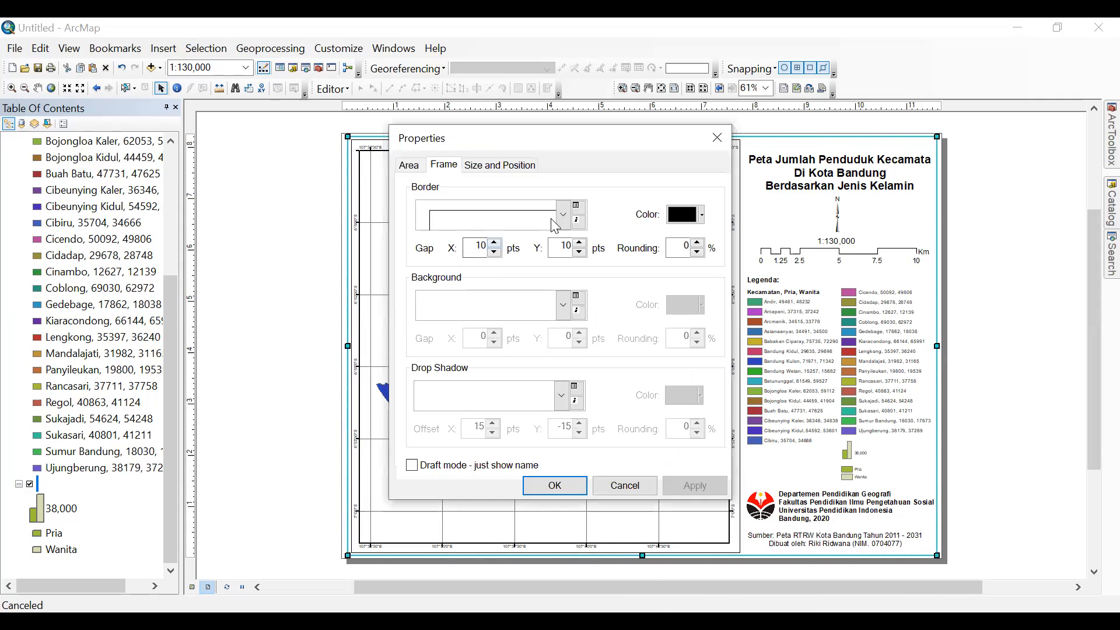
- Set the outer neatline's border to 1.0 Point
left_click(546, 219)
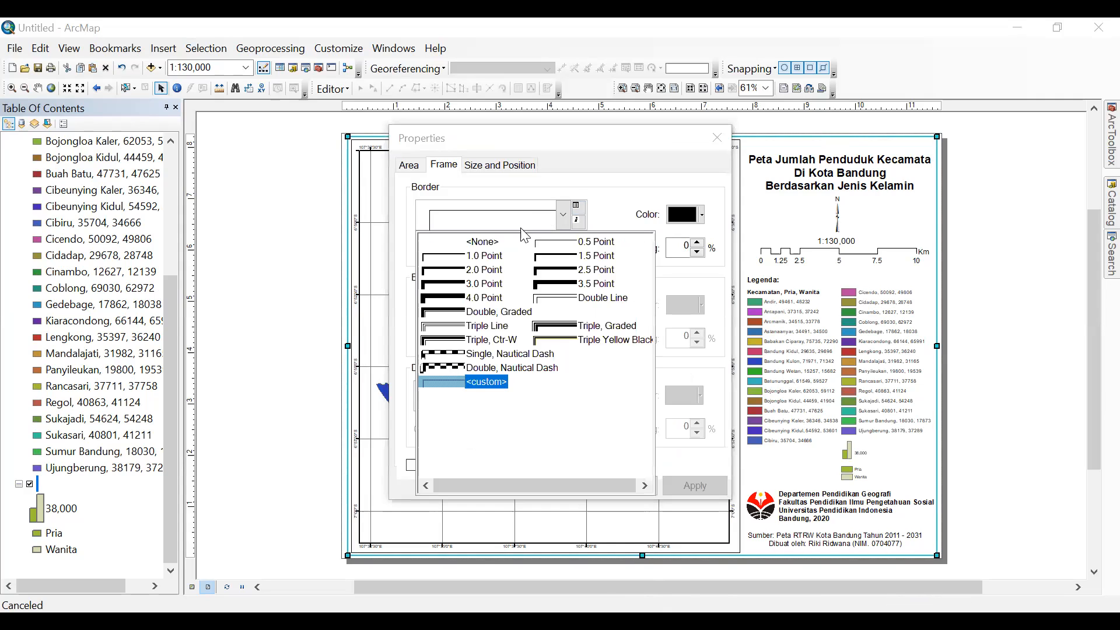
left_click(487, 256)
left_click(556, 484)
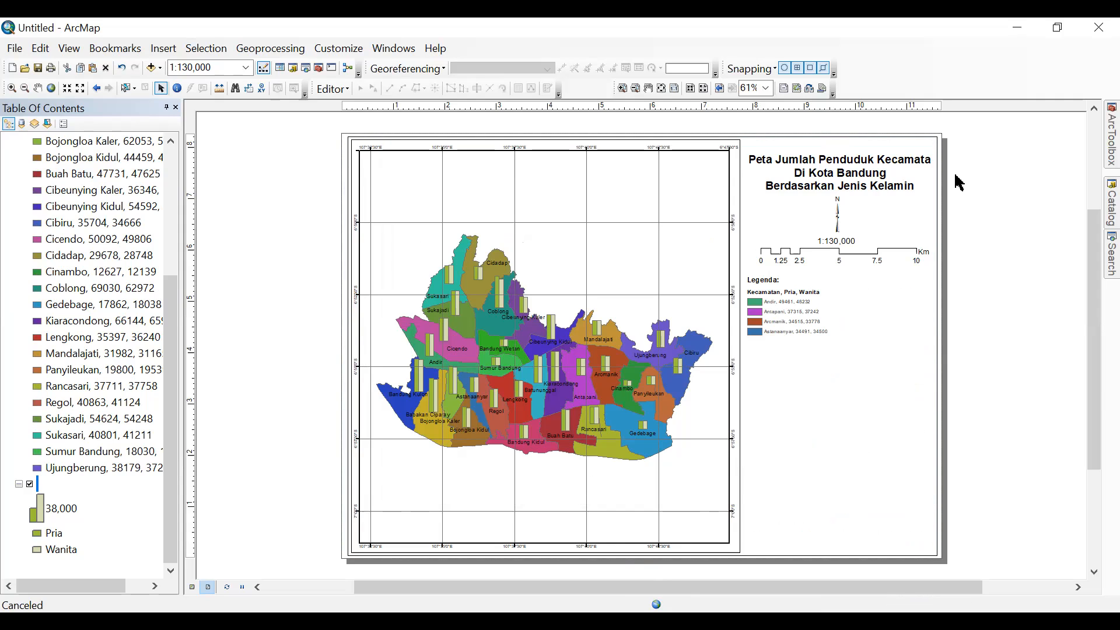
- Set the outer neatline's border to 2.0 Point
double_click(935, 146)
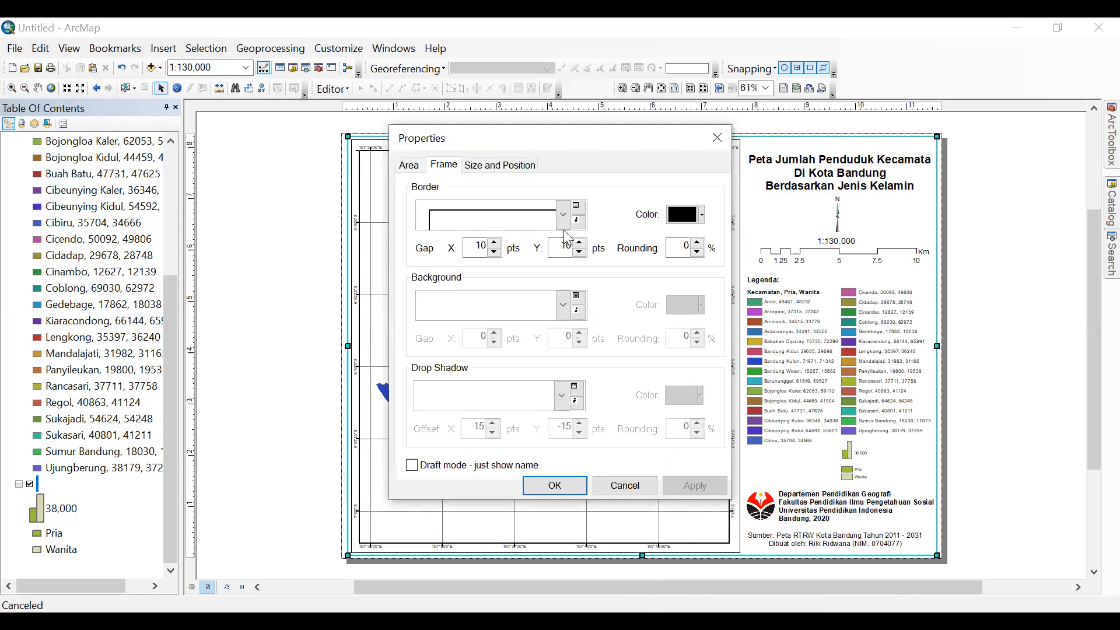
left_click(513, 220)
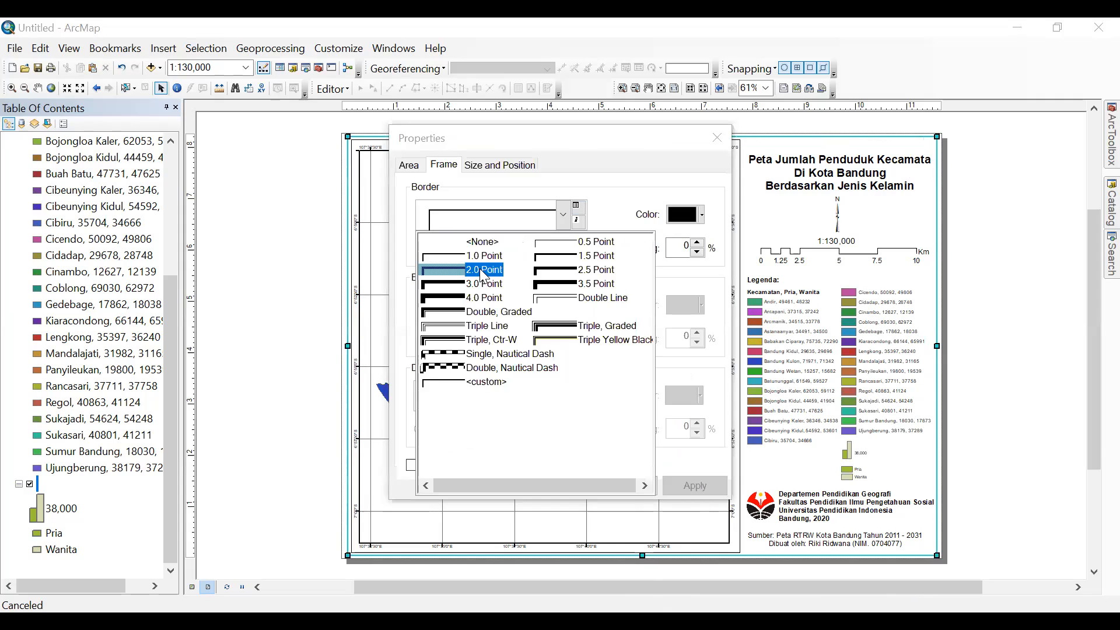
left_click(484, 278)
left_click(564, 484)
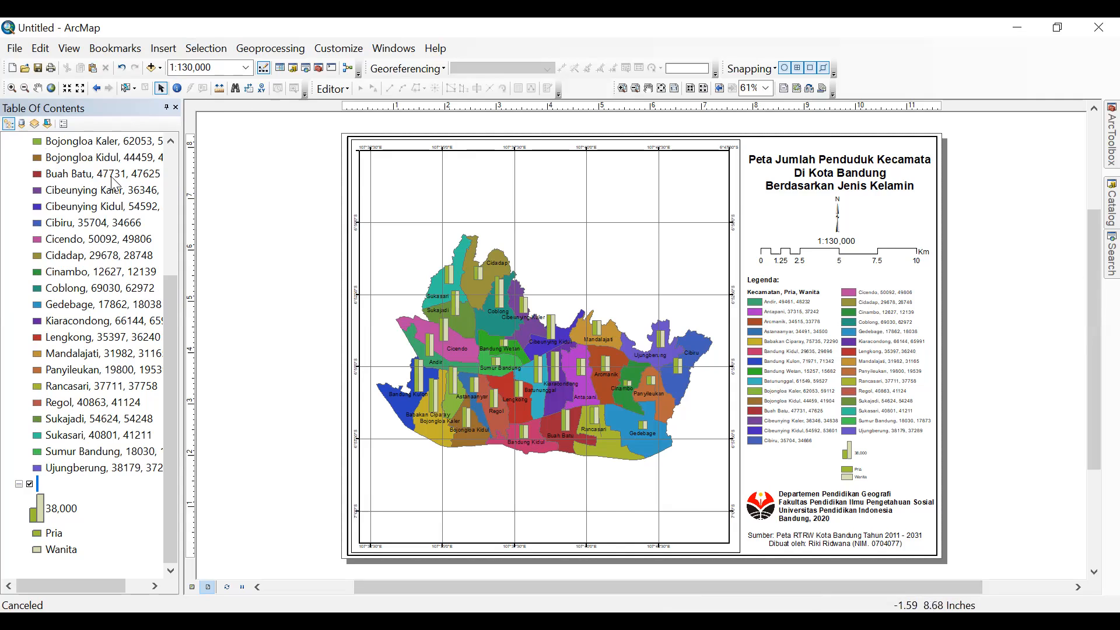
- Start saving the map document under a new name, choose the existing Layout Peta Sosial.mxd as the target, and cancel without saving
left_click(14, 50)
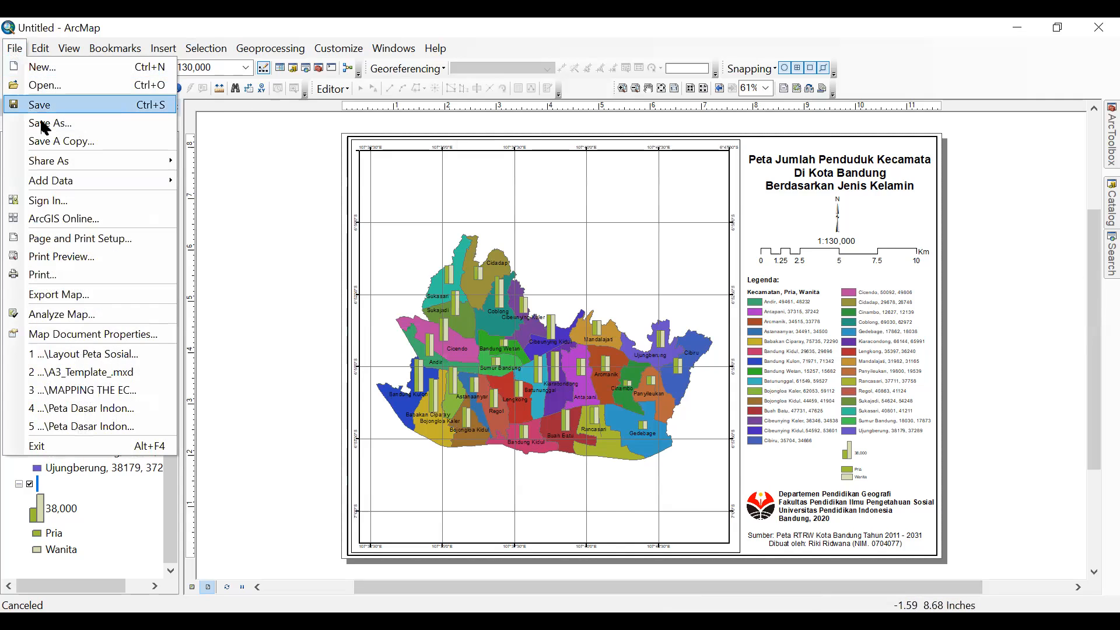
left_click(76, 124)
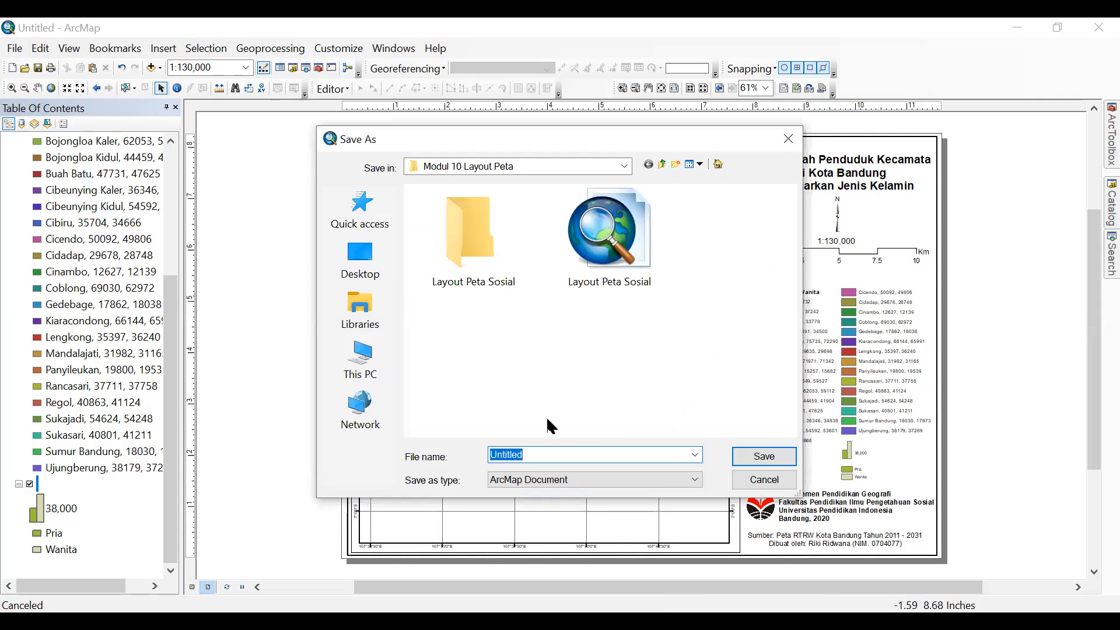
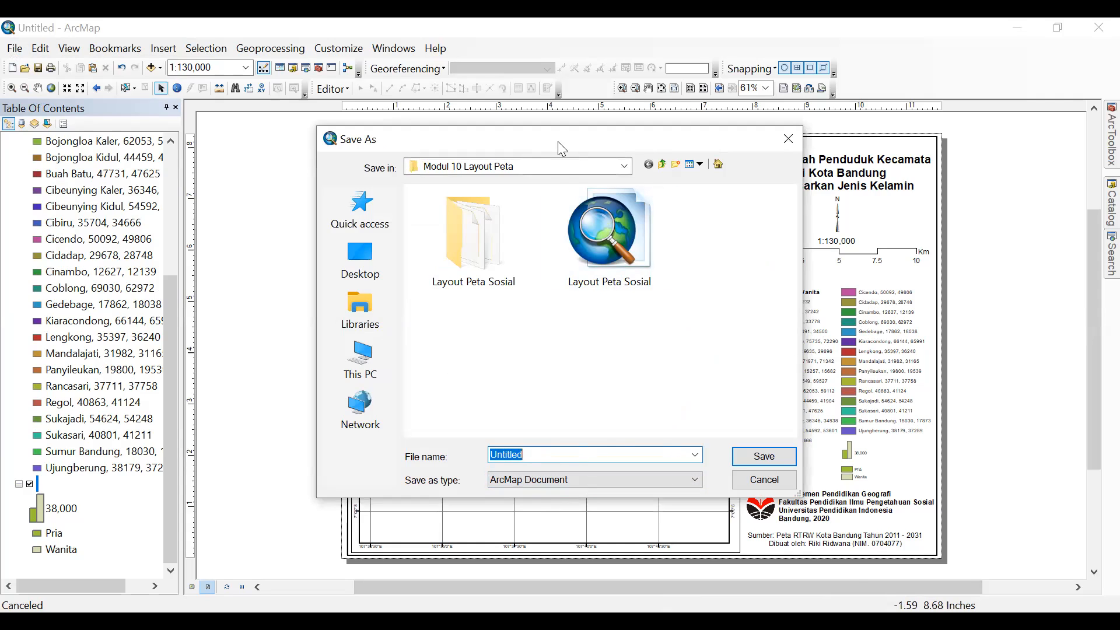
left_click_drag(569, 150, 588, 159)
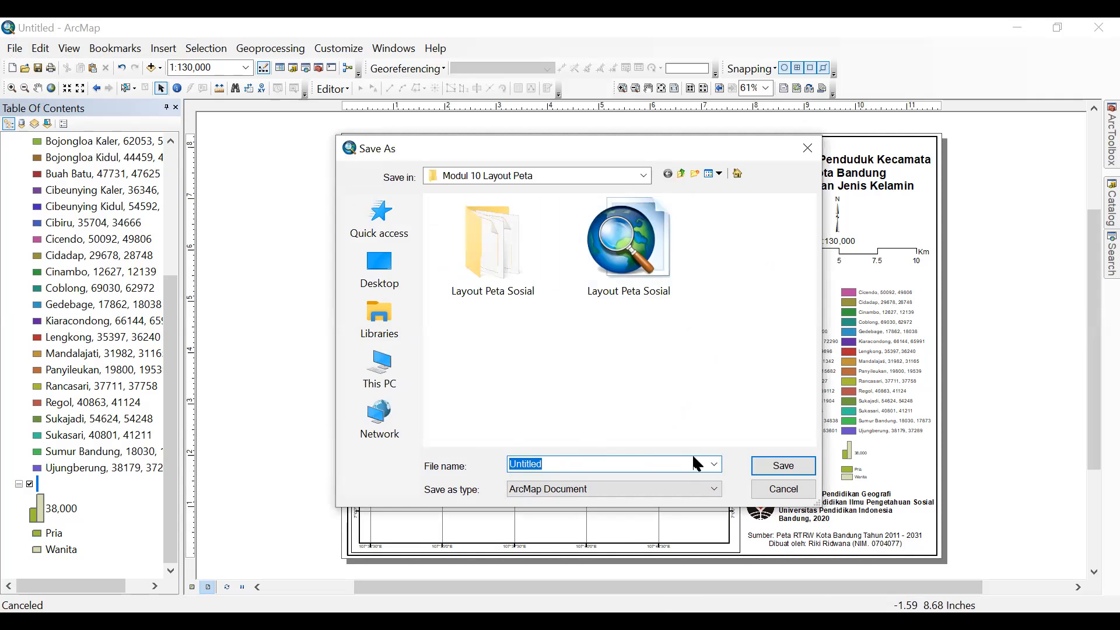
left_click(629, 248)
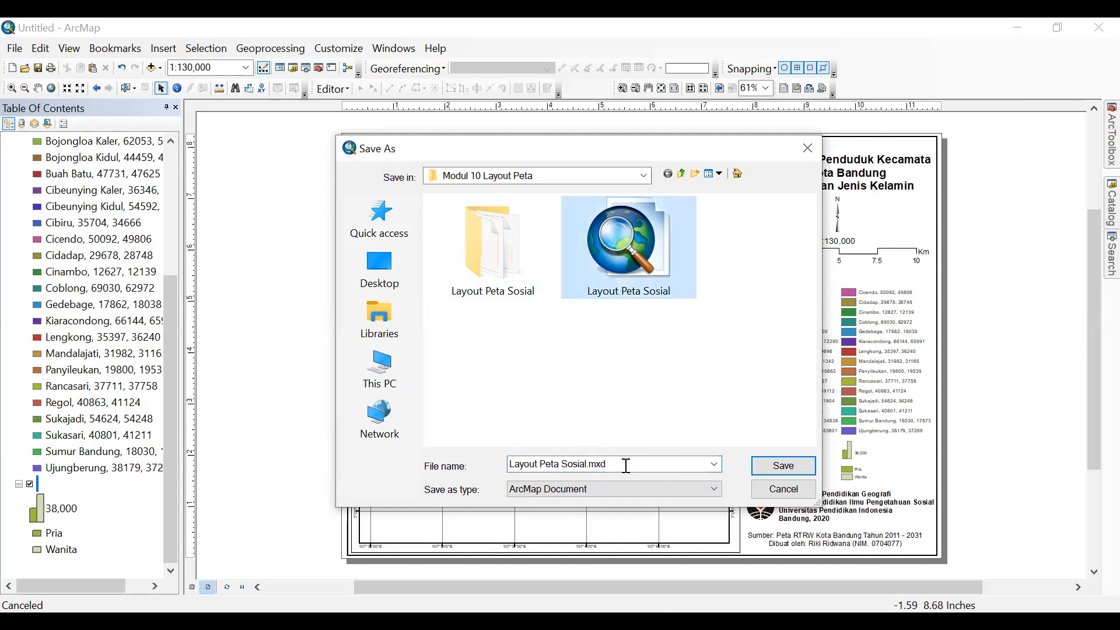
left_click(808, 151)
- Start exporting the map with the file name Peta Jumlah Penduduk in the Modul 10 Layout Peta folder, and cancel the export
left_click(15, 50)
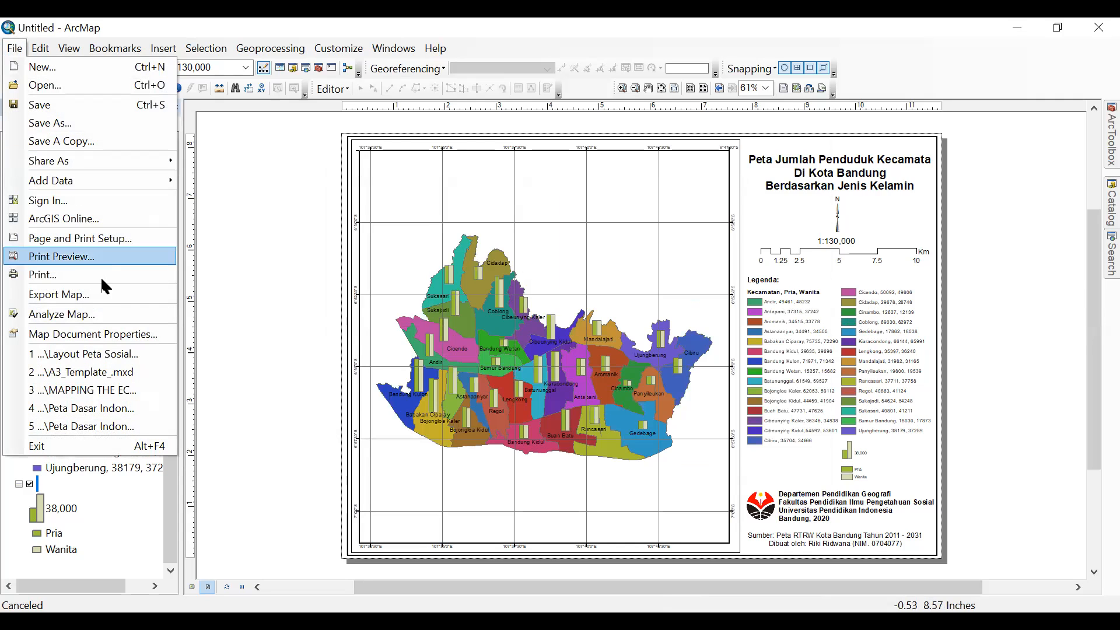
left_click(100, 295)
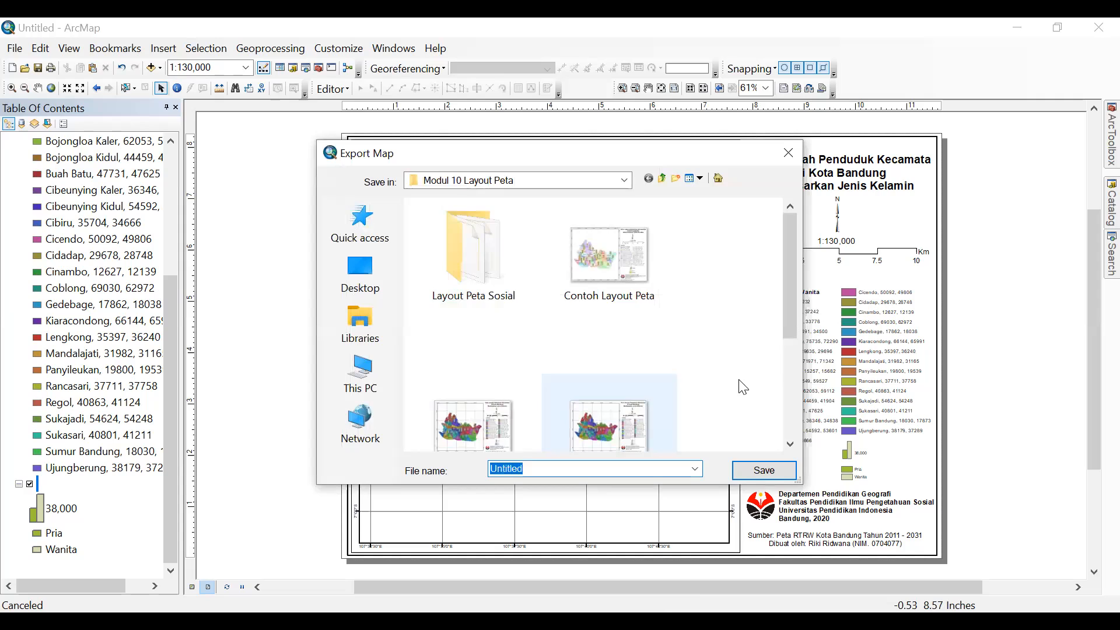
left_click_drag(787, 314, 792, 433)
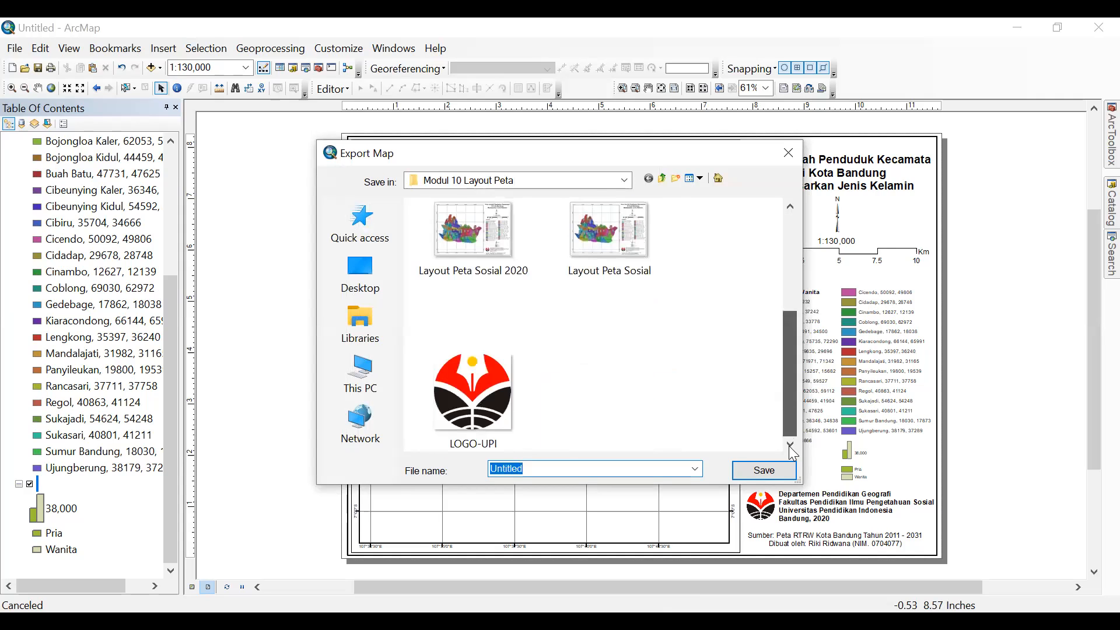
scroll(789, 419, "up", 1)
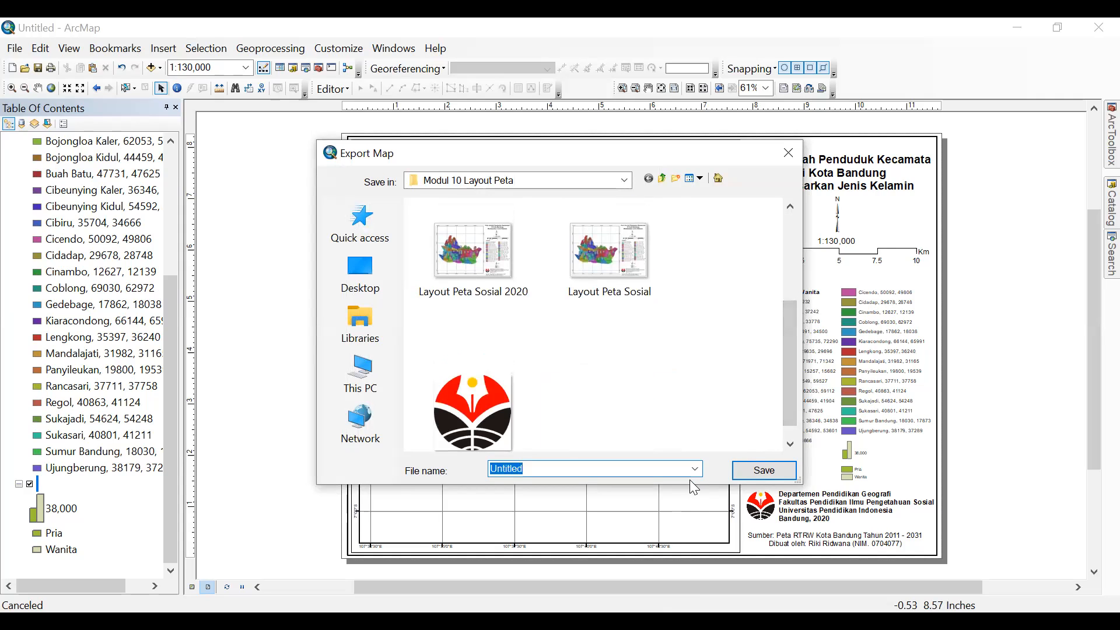
left_click(699, 471)
left_click(802, 412)
type("Peta")
type(" Jum;")
type("lah [e")
type("Penduduka")
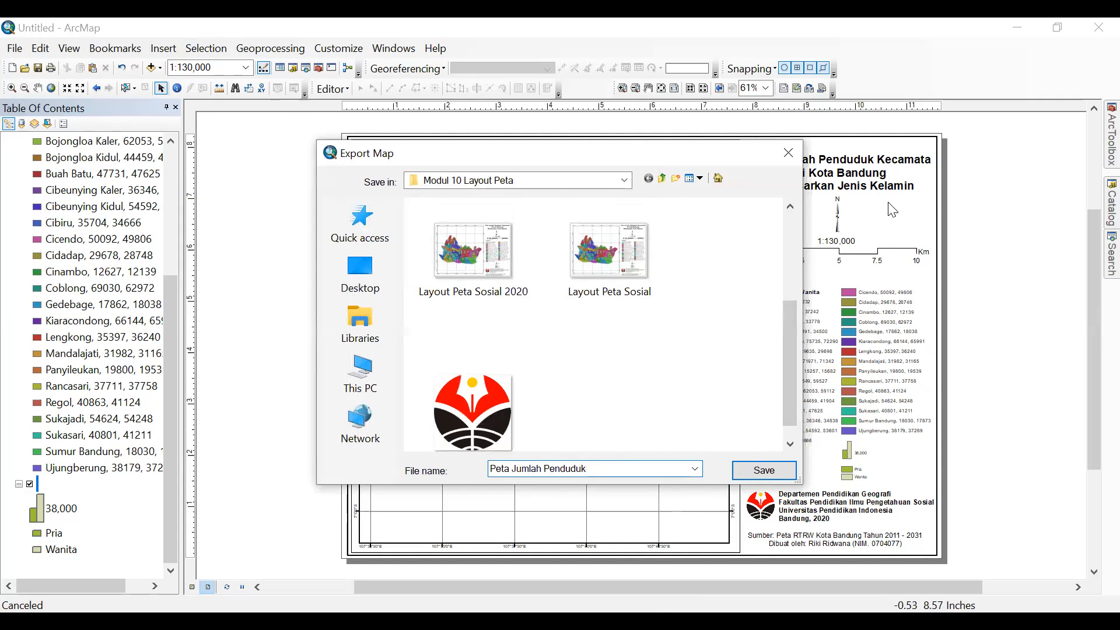
left_click(787, 154)
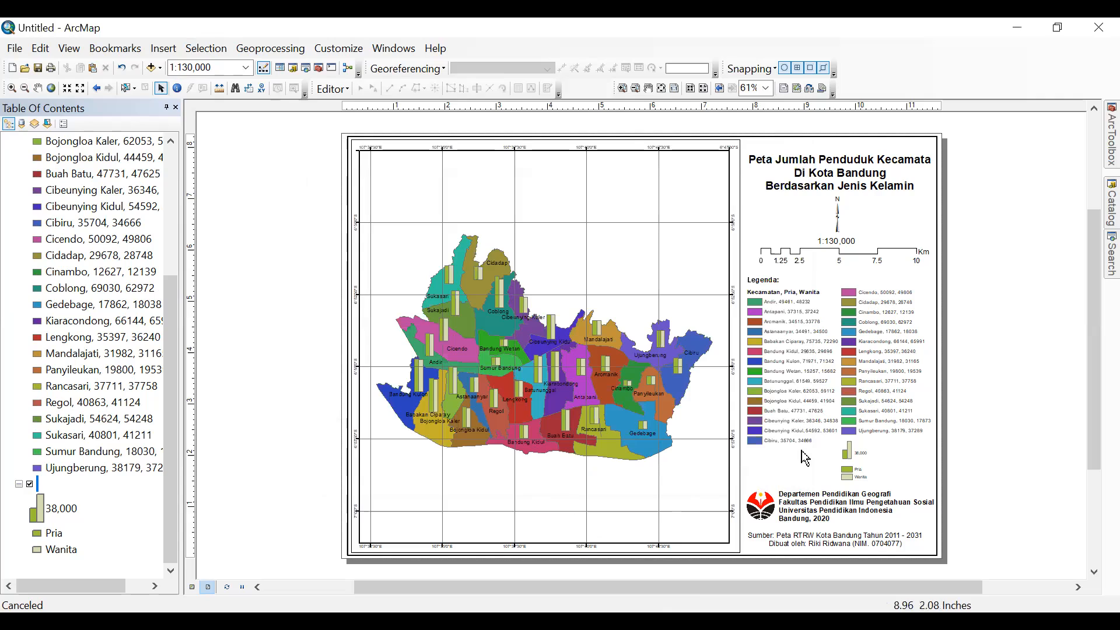